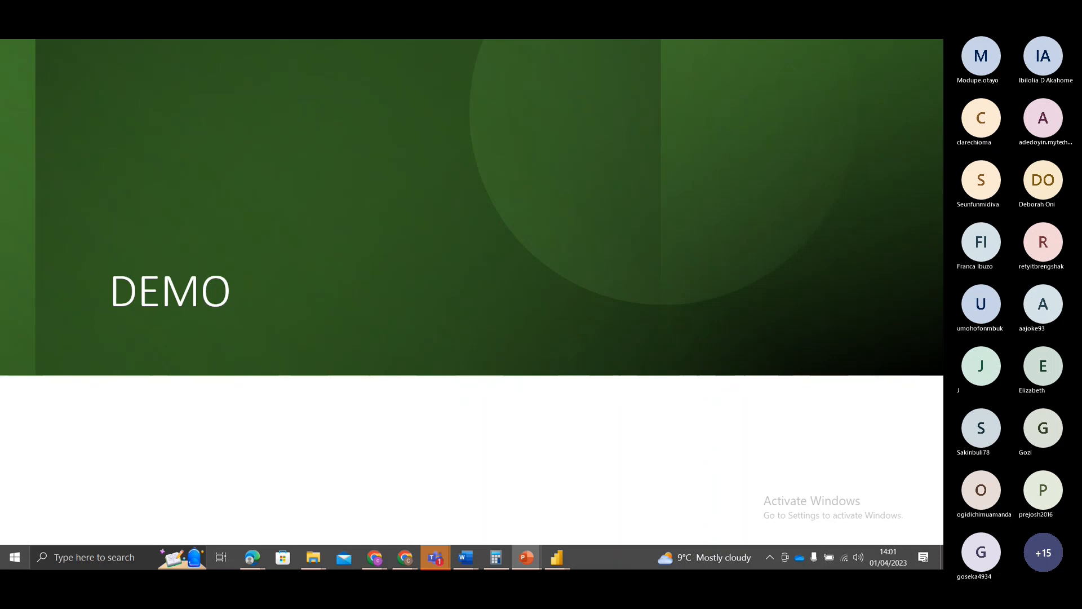
Step: Leave the slide show, launch Power BI Desktop and dismiss its start screen to reach the blank report
key(Escape)
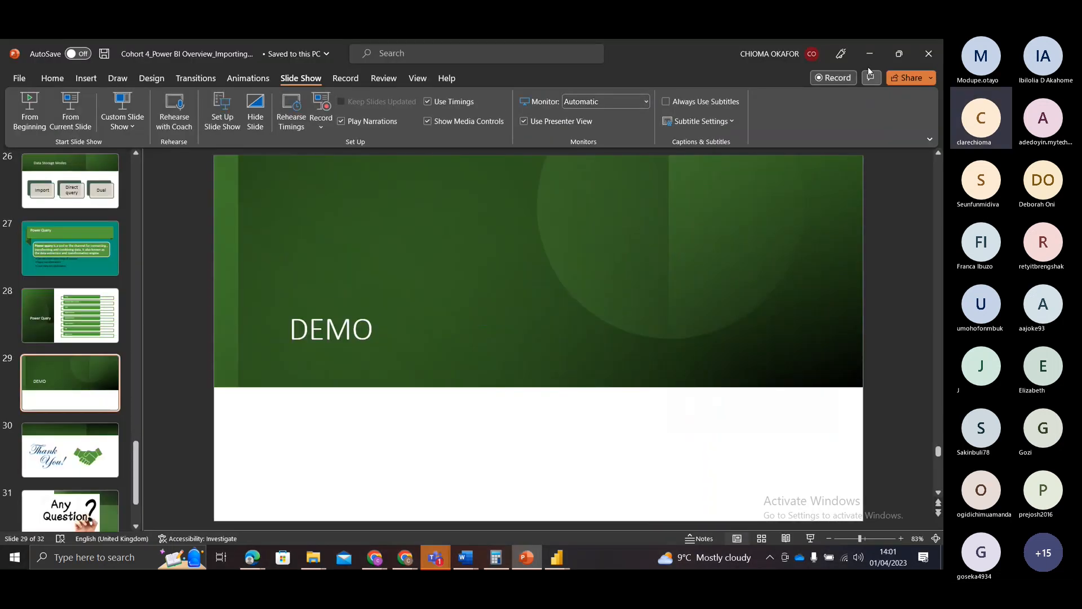
click(867, 61)
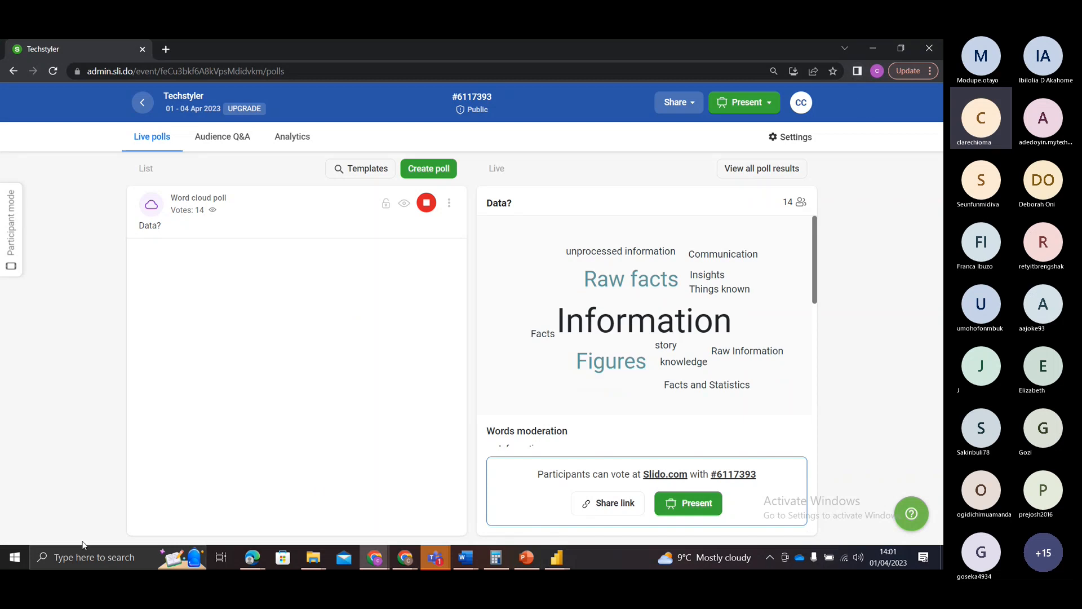
click(57, 559)
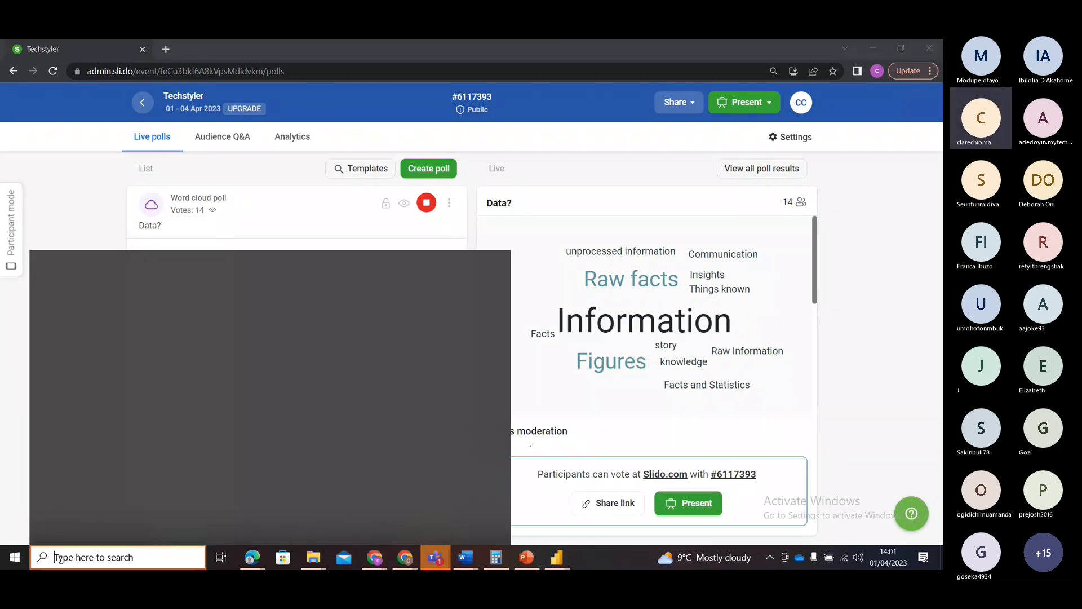
text(py)
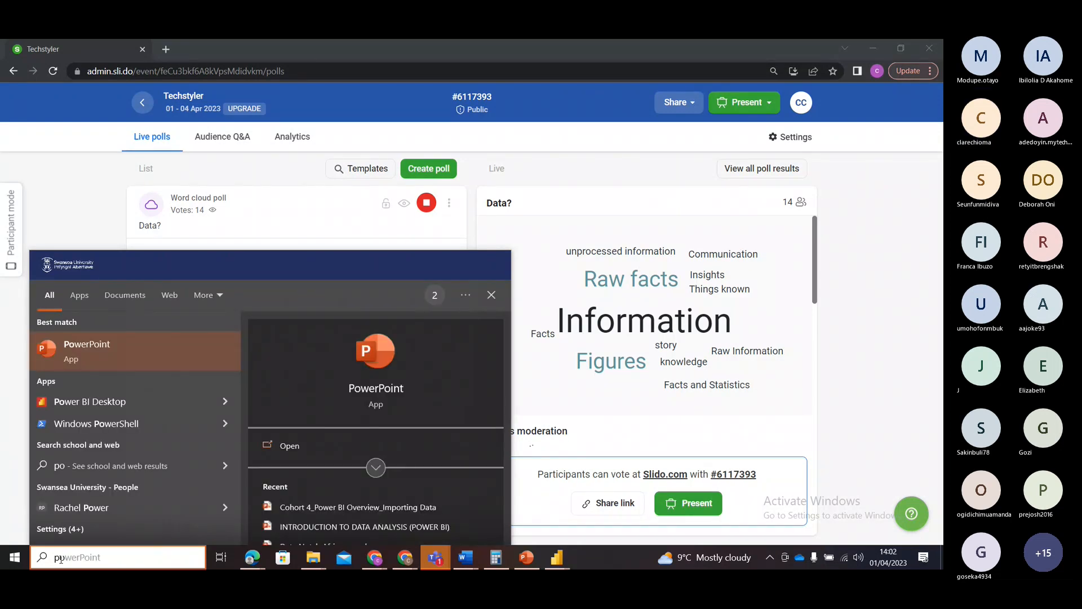
text(wer)
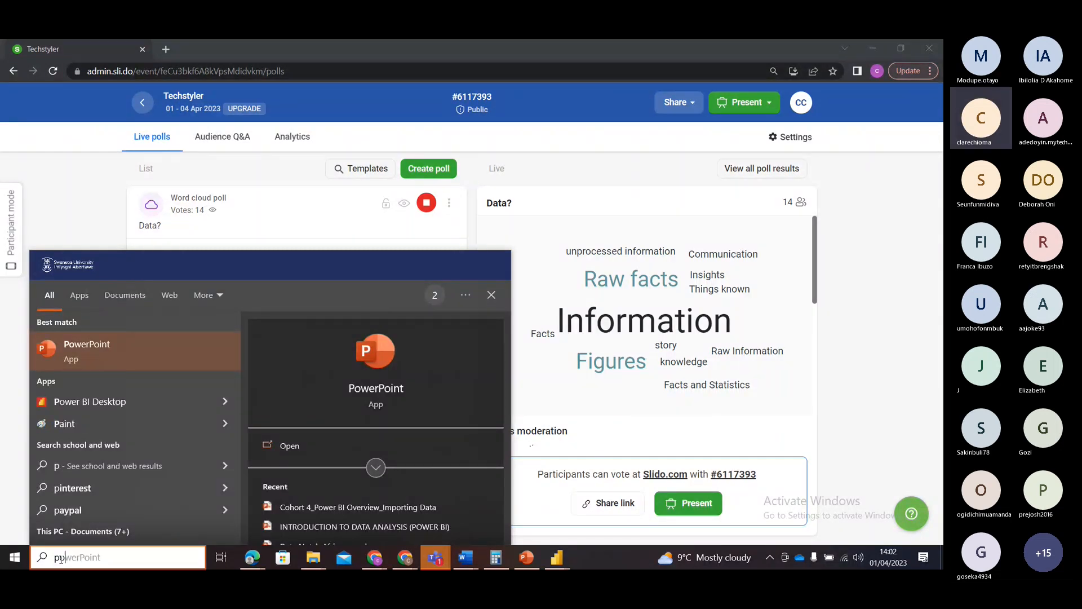
text(bi)
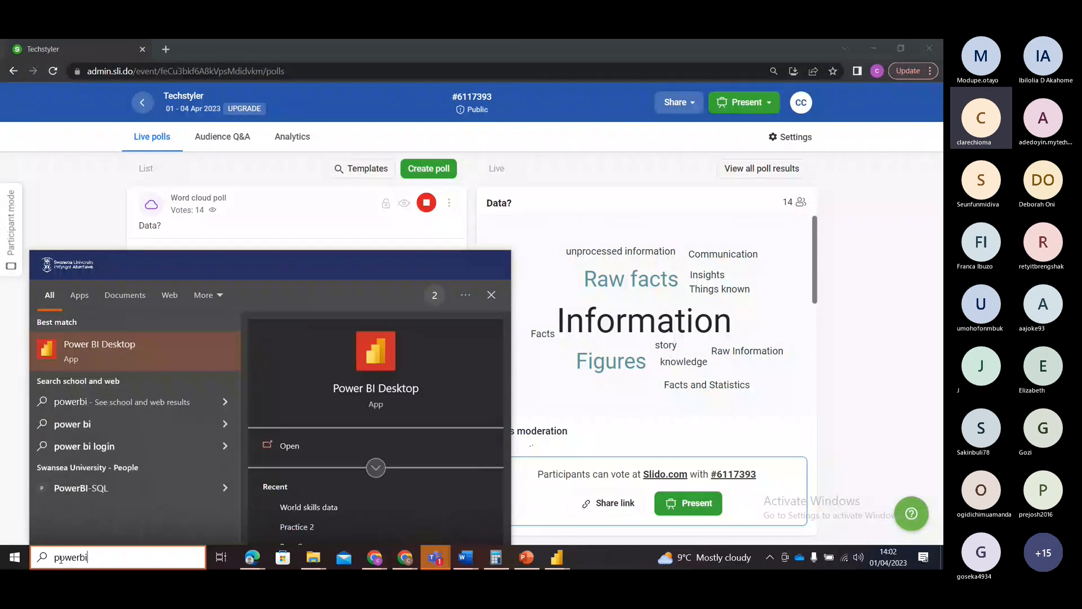
click(291, 446)
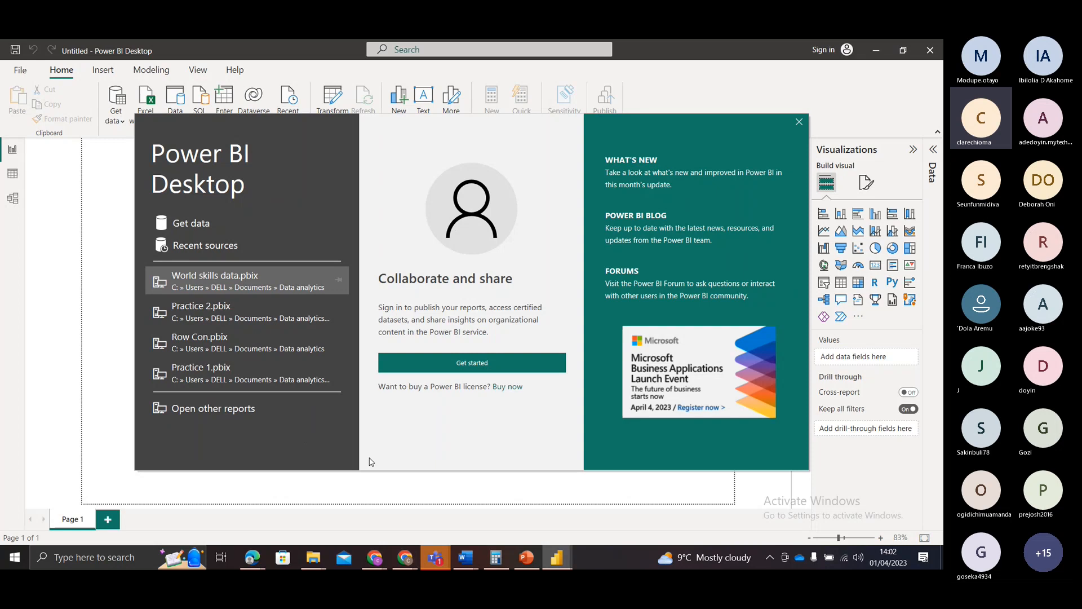
click(798, 123)
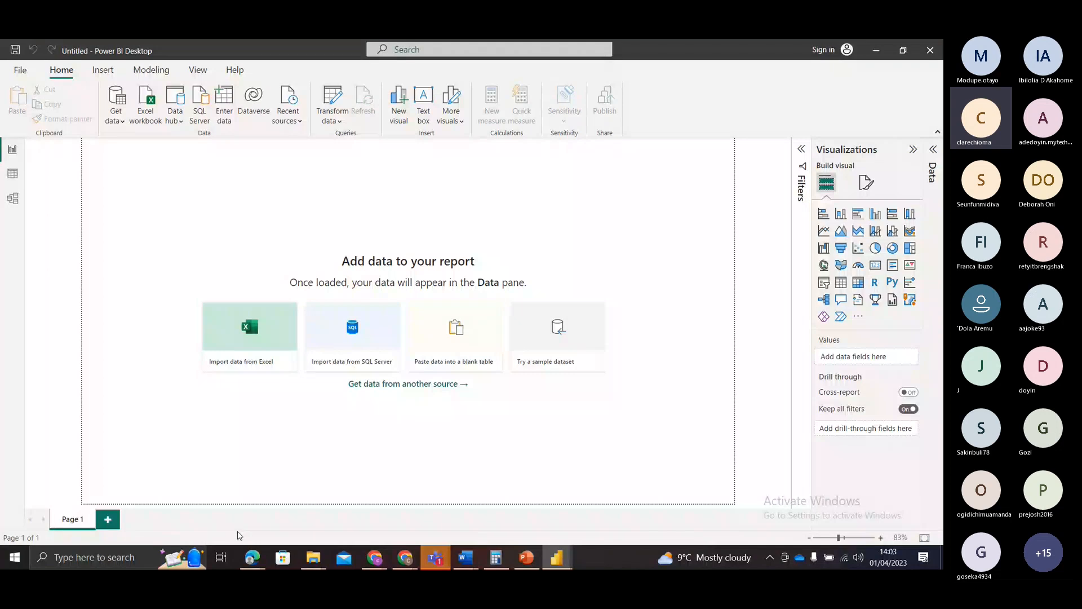
Step: Add two new pages to the blank report and expand the Data pane
click(108, 522)
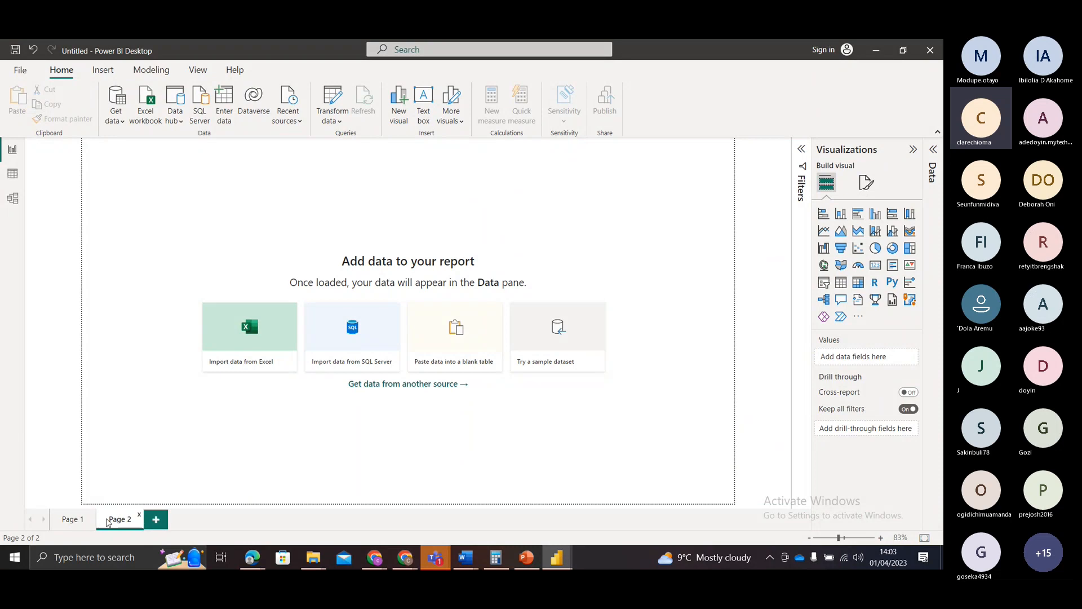
click(156, 518)
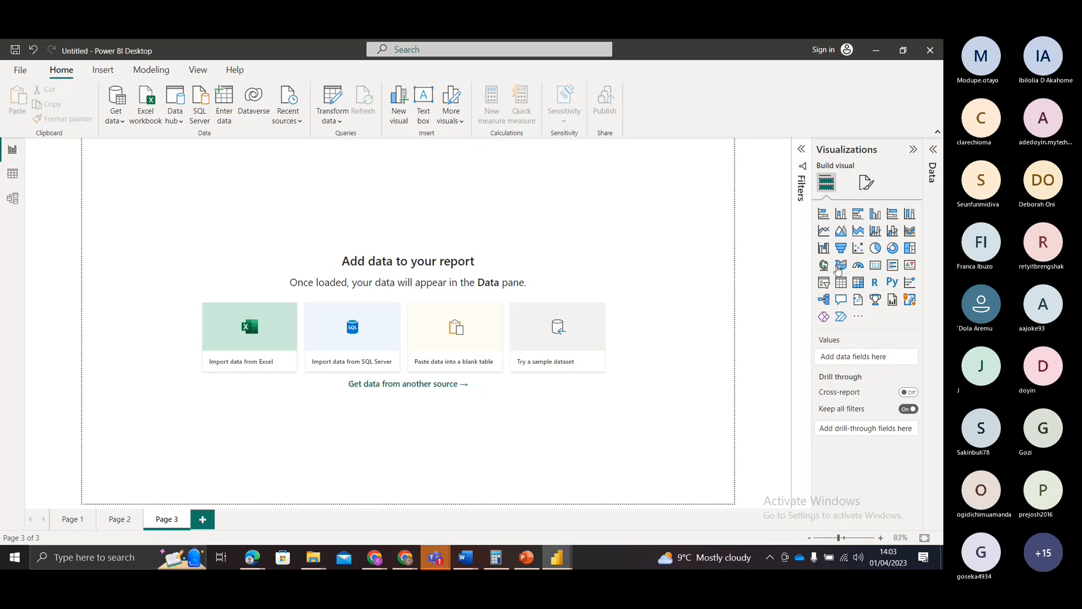
click(933, 155)
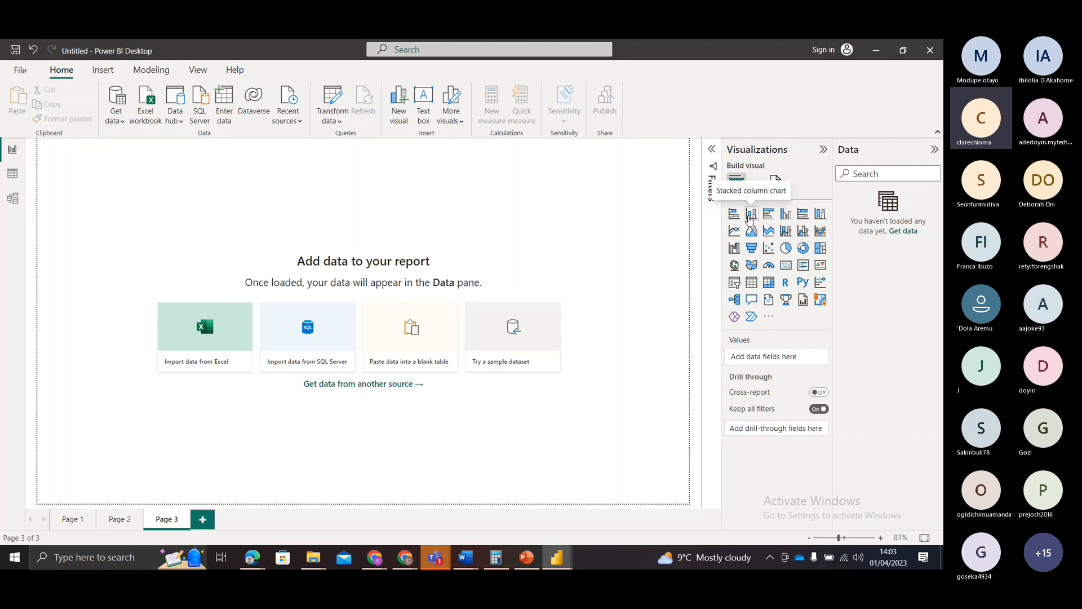
Step: Enlarge the view of the report's third page to 120%
click(880, 537)
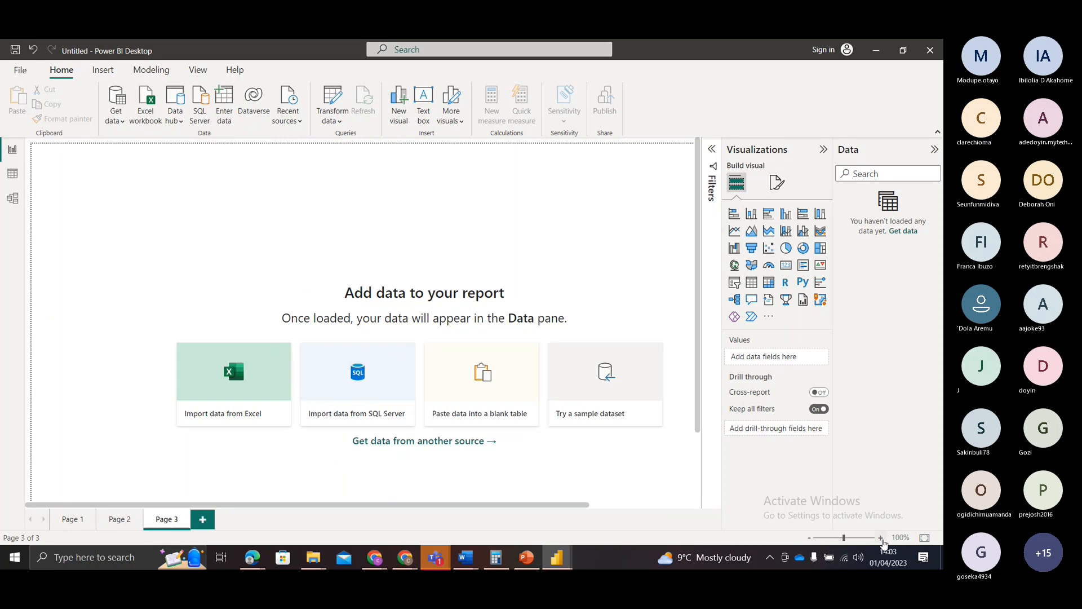
click(881, 538)
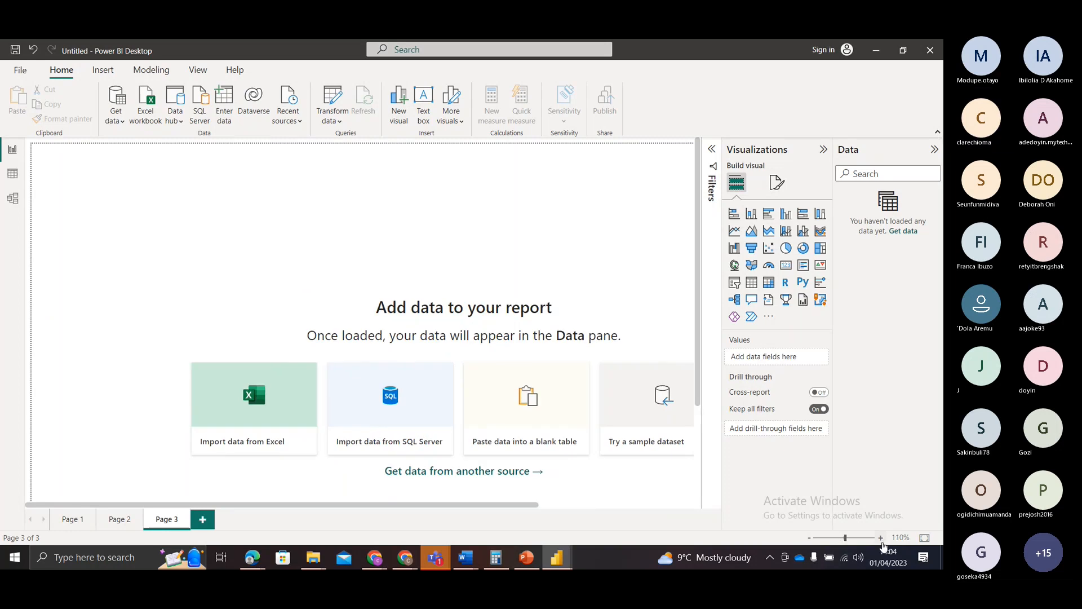
click(881, 538)
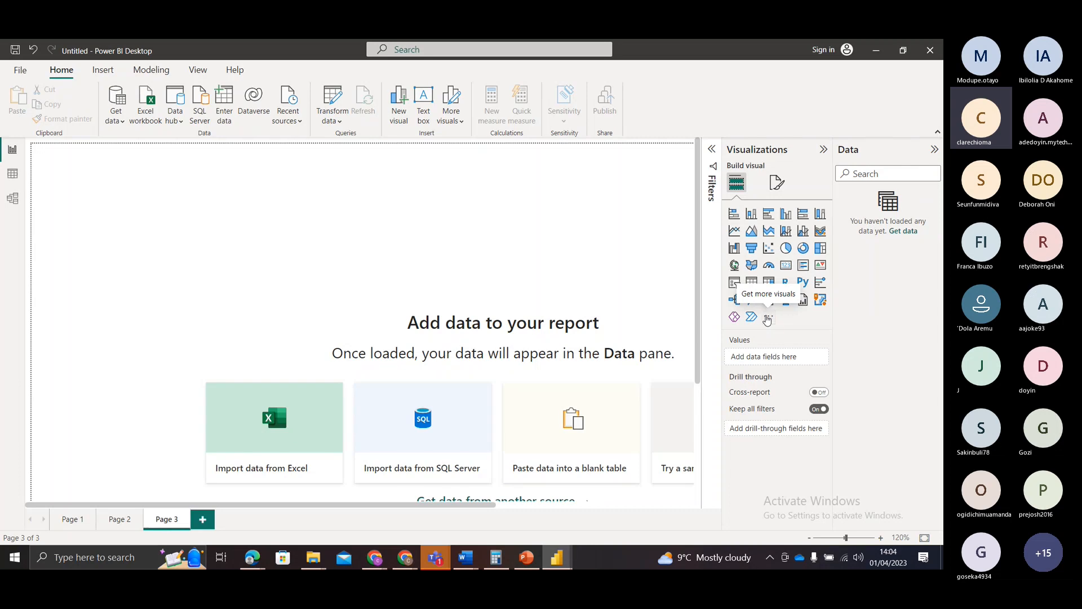
Step: Try to get more visuals for the report and dismiss the request for an email address
click(768, 320)
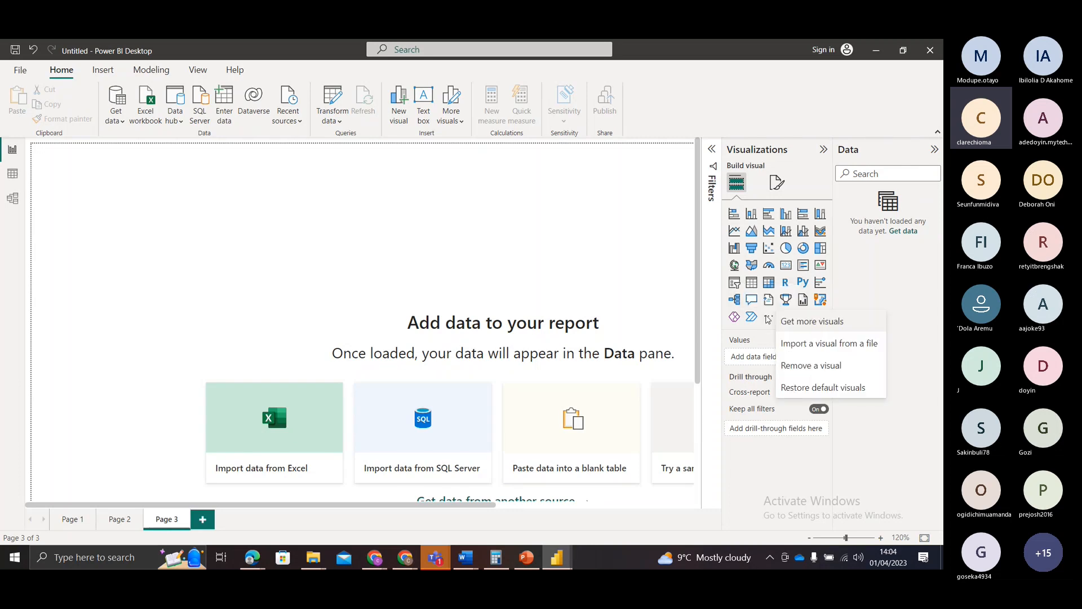
click(768, 319)
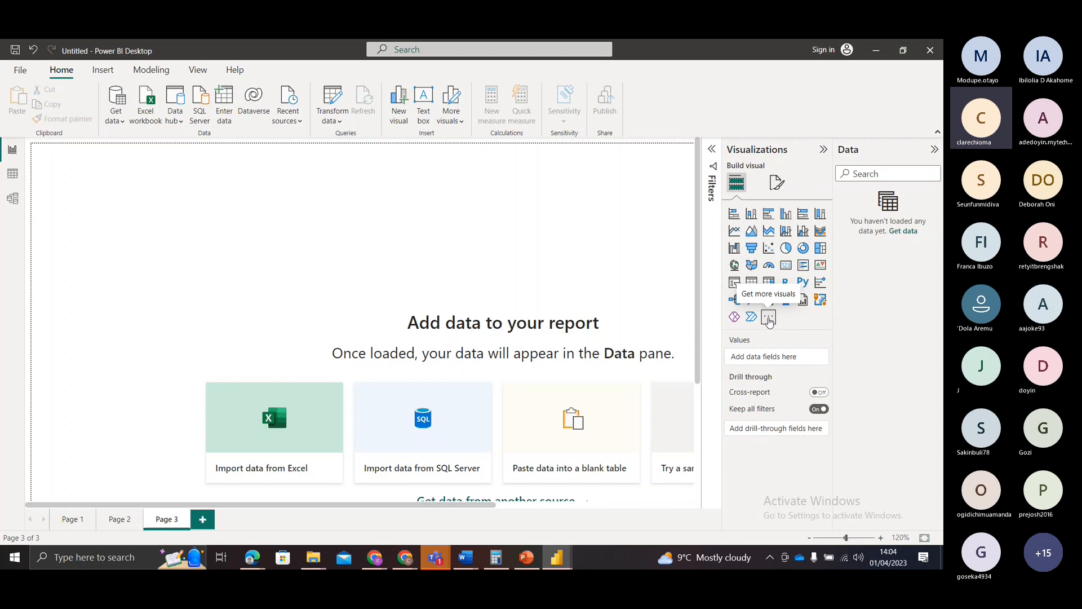
click(769, 320)
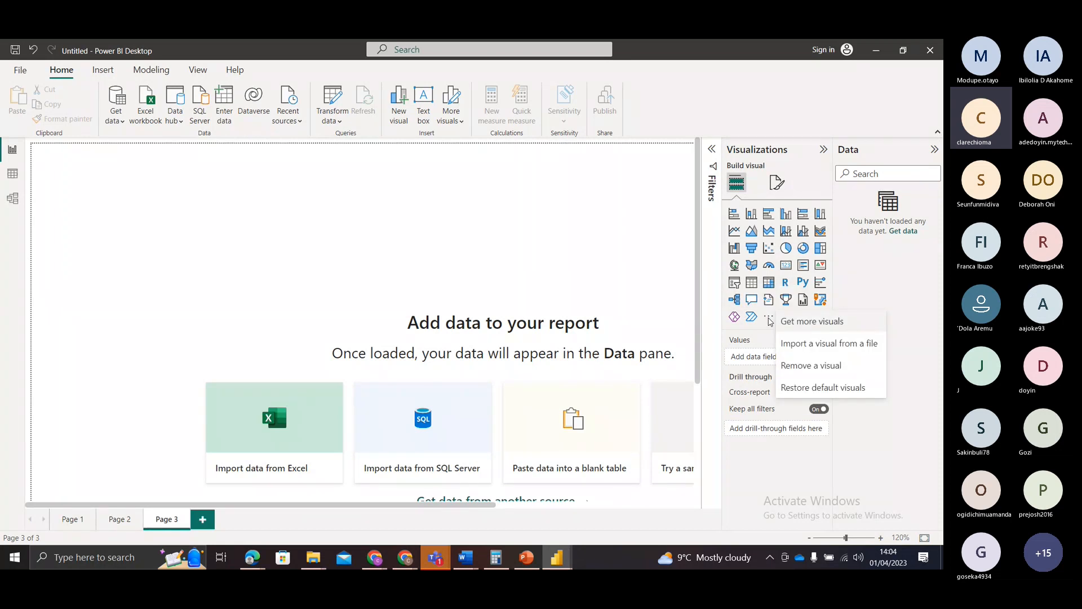
click(827, 326)
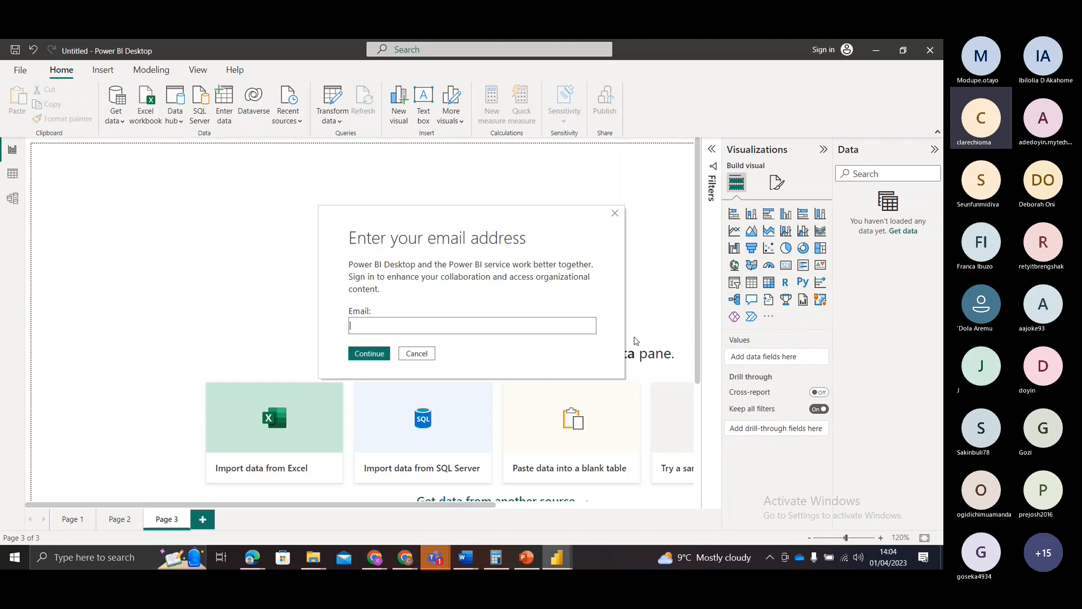
click(528, 328)
click(616, 214)
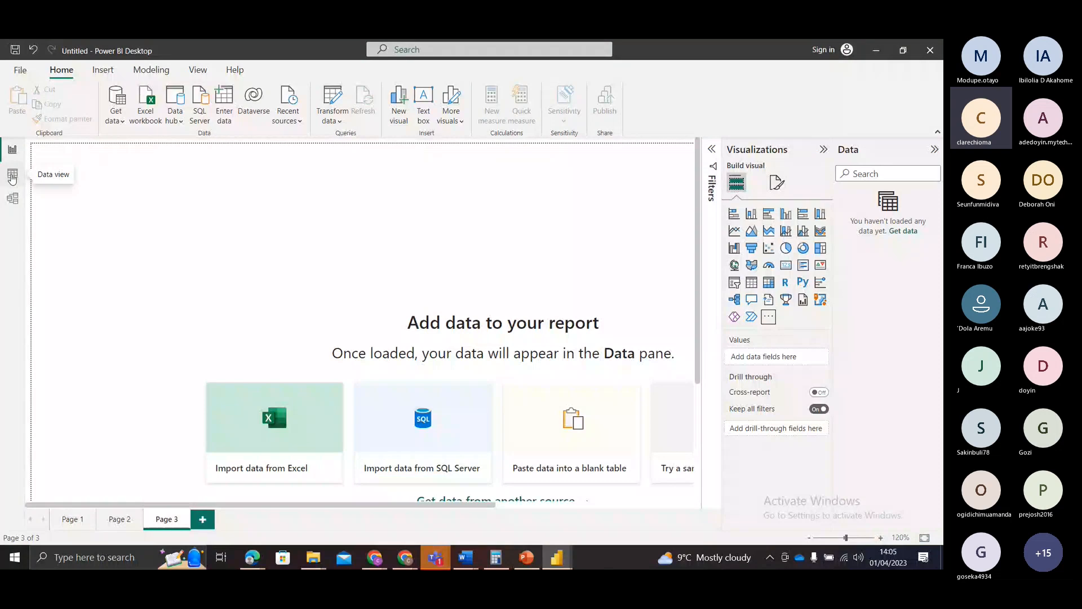
Step: Look at the empty Data and Model views, and return to the Report view at 86% zoom
click(11, 176)
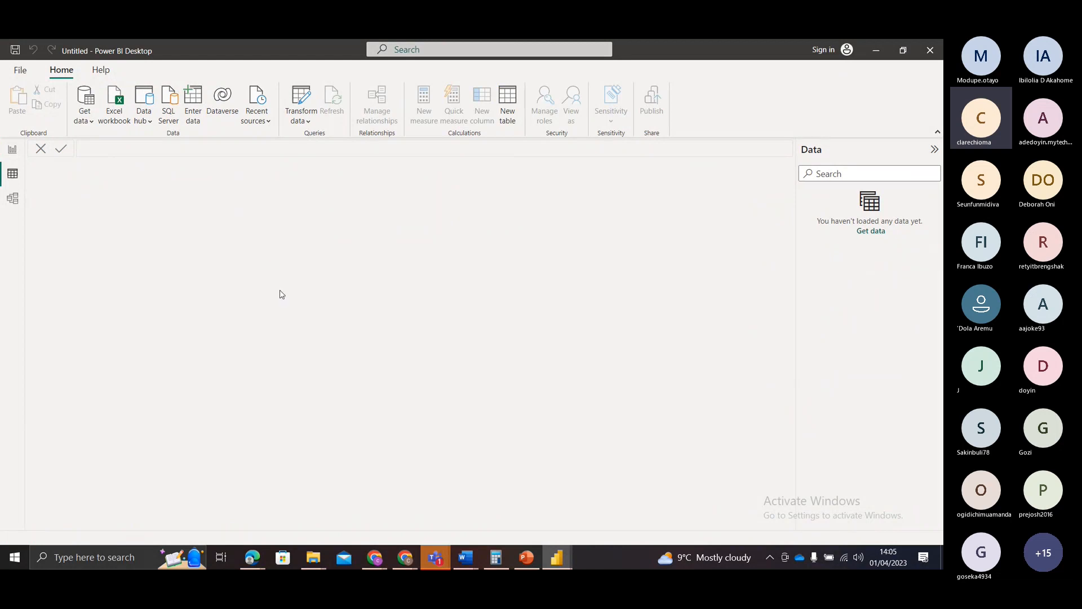
click(13, 201)
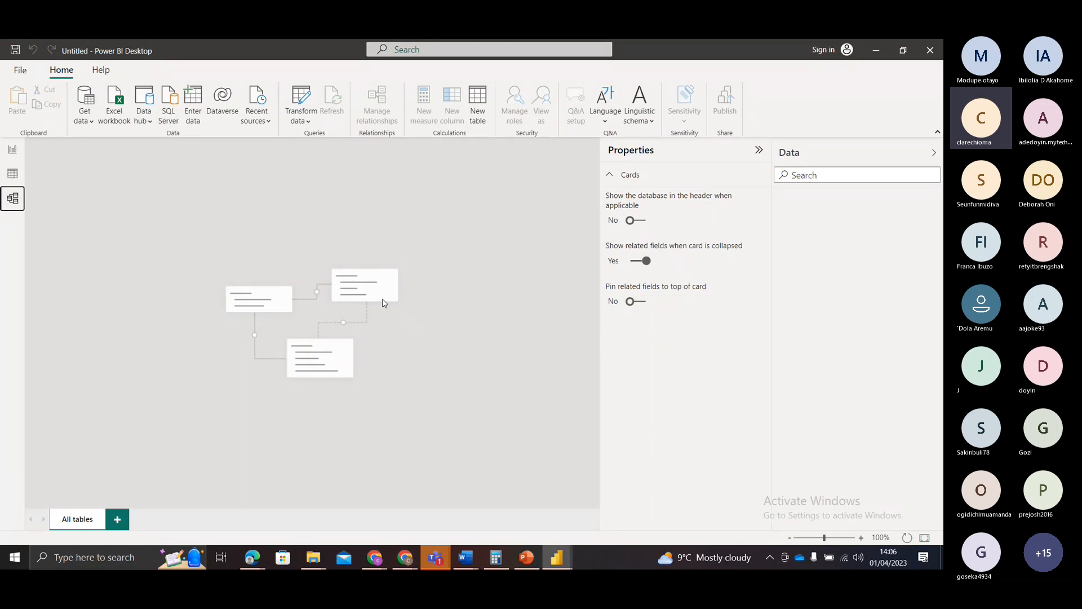
click(13, 174)
click(13, 157)
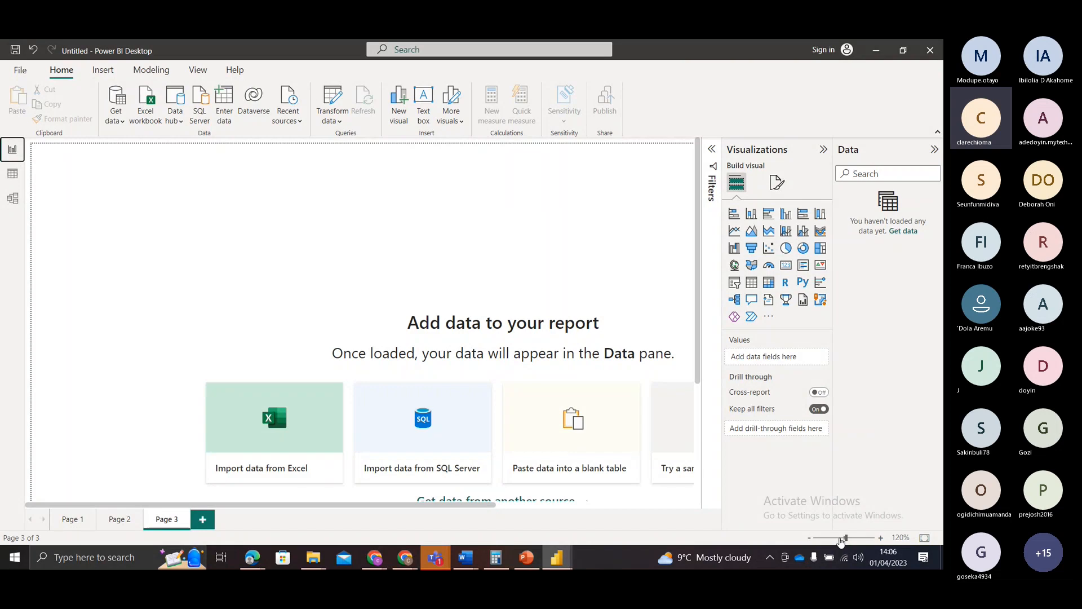
drag(845, 538, 841, 539)
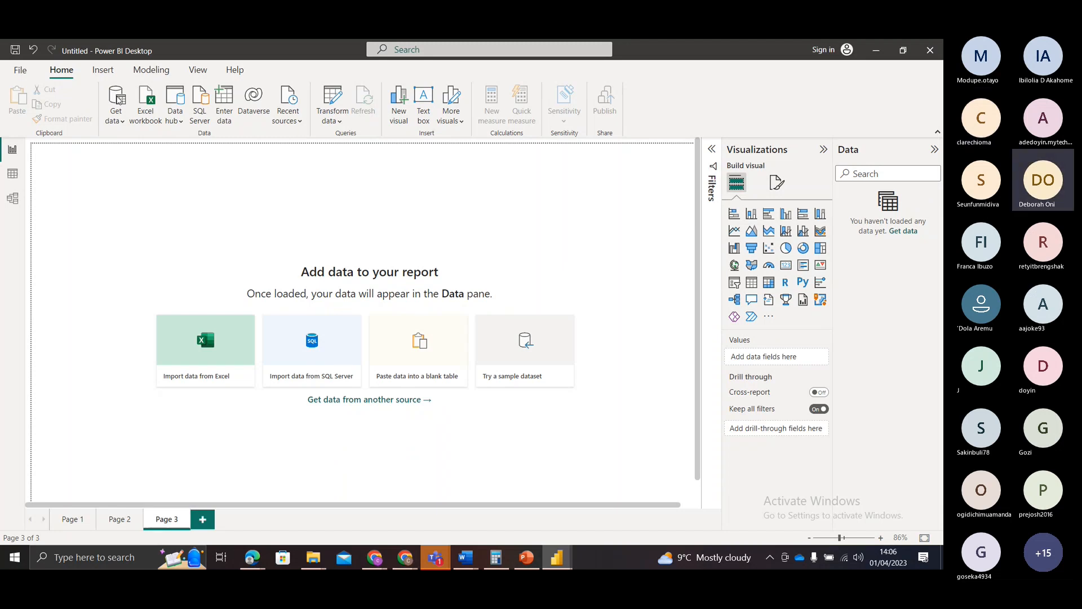
Step: Open the full list of Get Data connectors and examine the file sources
click(119, 100)
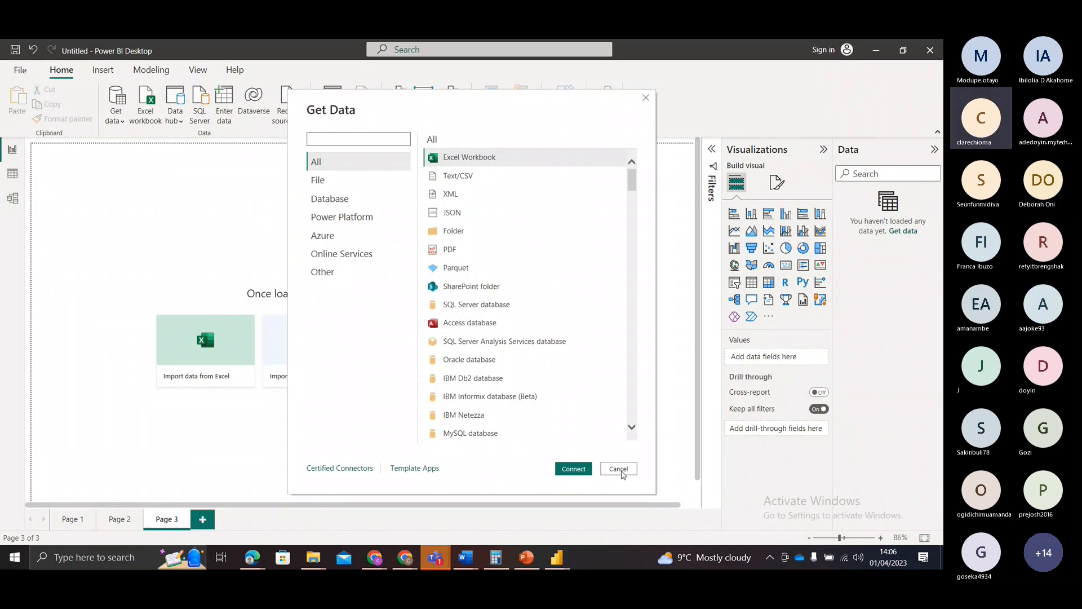
click(618, 469)
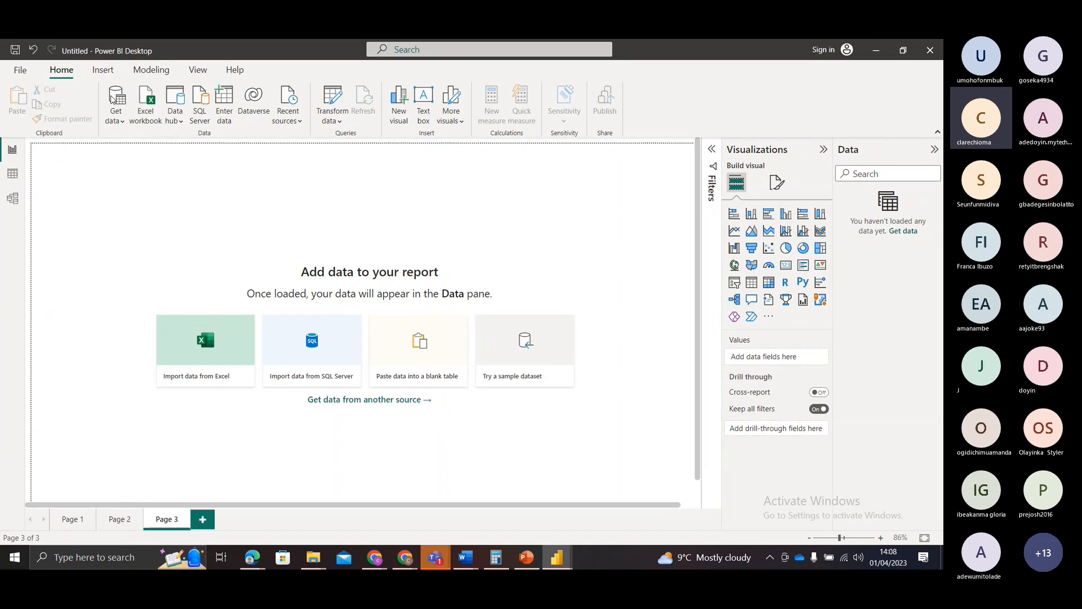
click(111, 97)
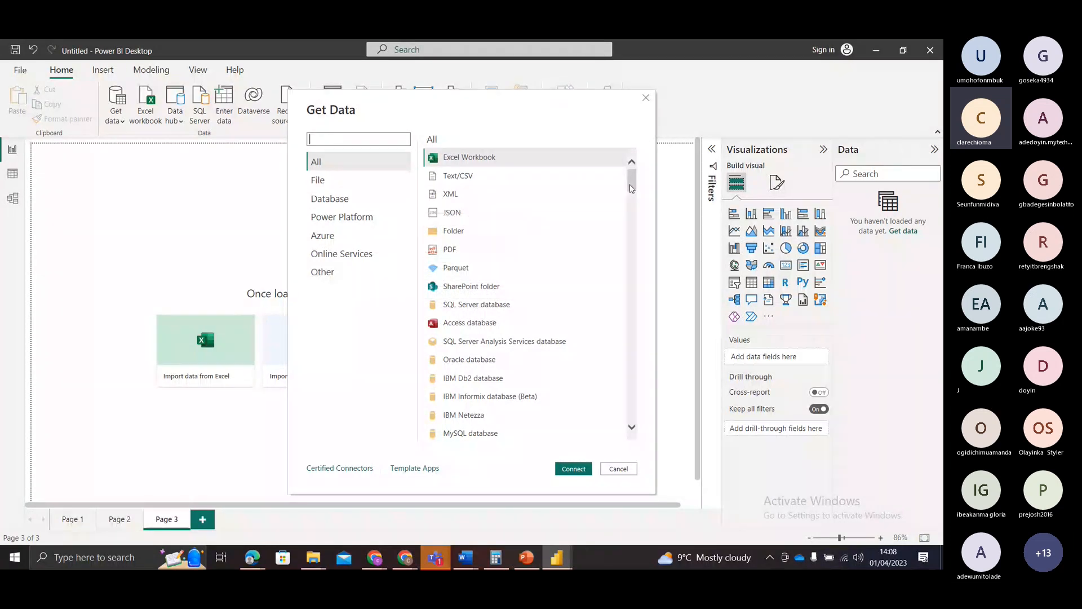
mouse_move(631, 187)
mouse_down()
mouse_move(614, 423)
mouse_move(618, 177)
mouse_up()
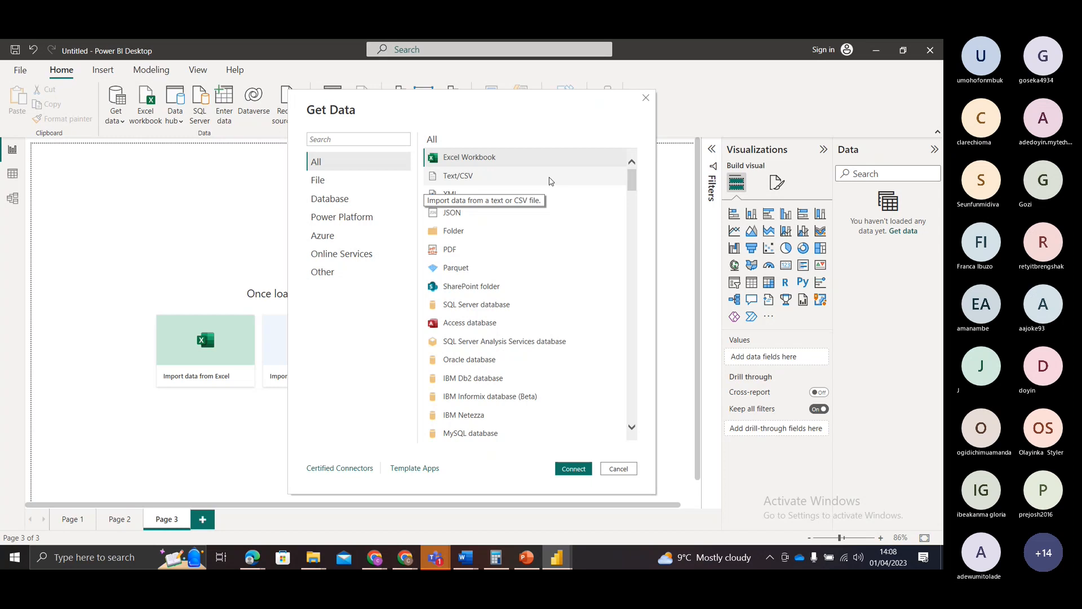
click(319, 182)
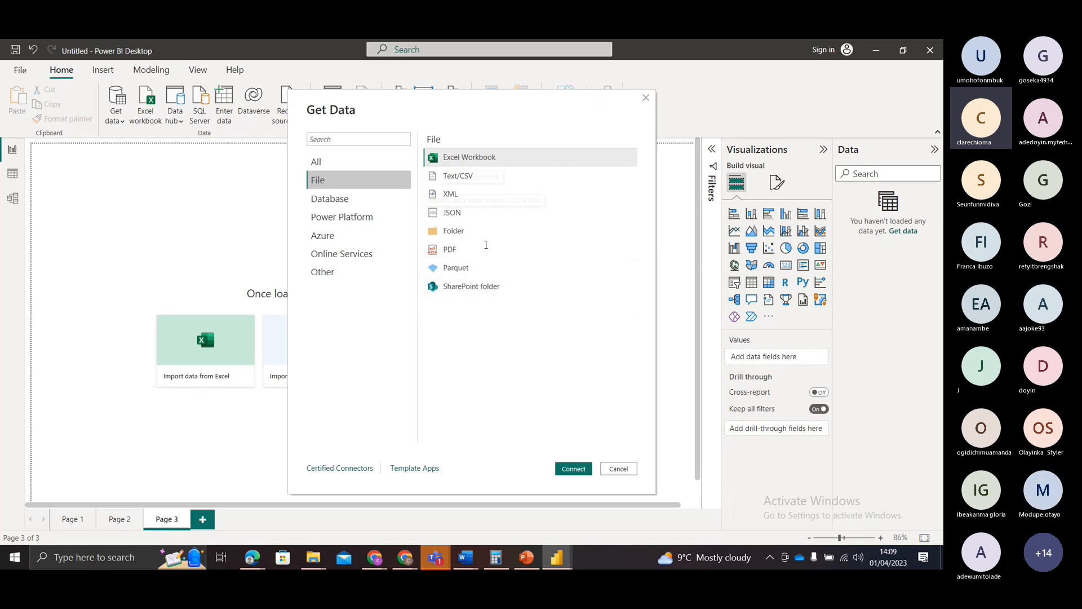
Step: Examine the whole list of database connectors available for importing data
click(338, 199)
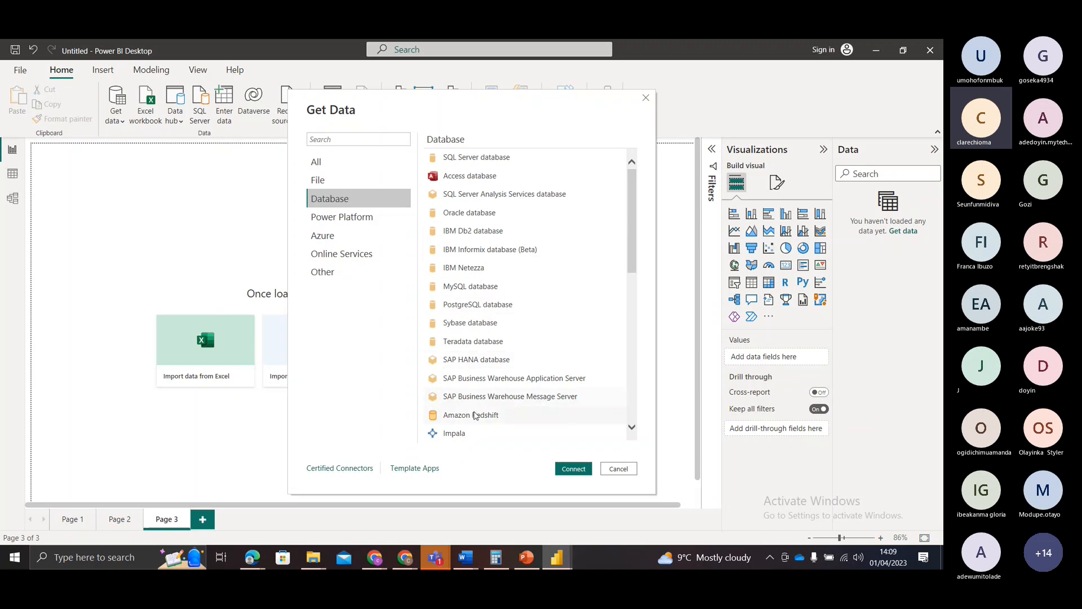
click(632, 428)
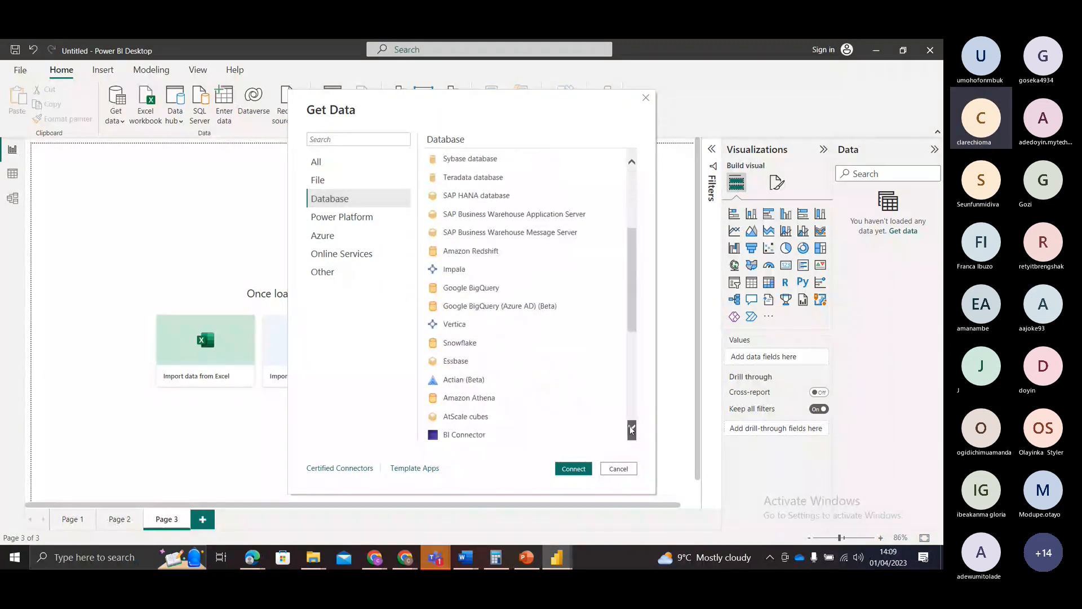
click(632, 428)
click(632, 428)
click(632, 428)
click(632, 429)
click(632, 429)
click(631, 428)
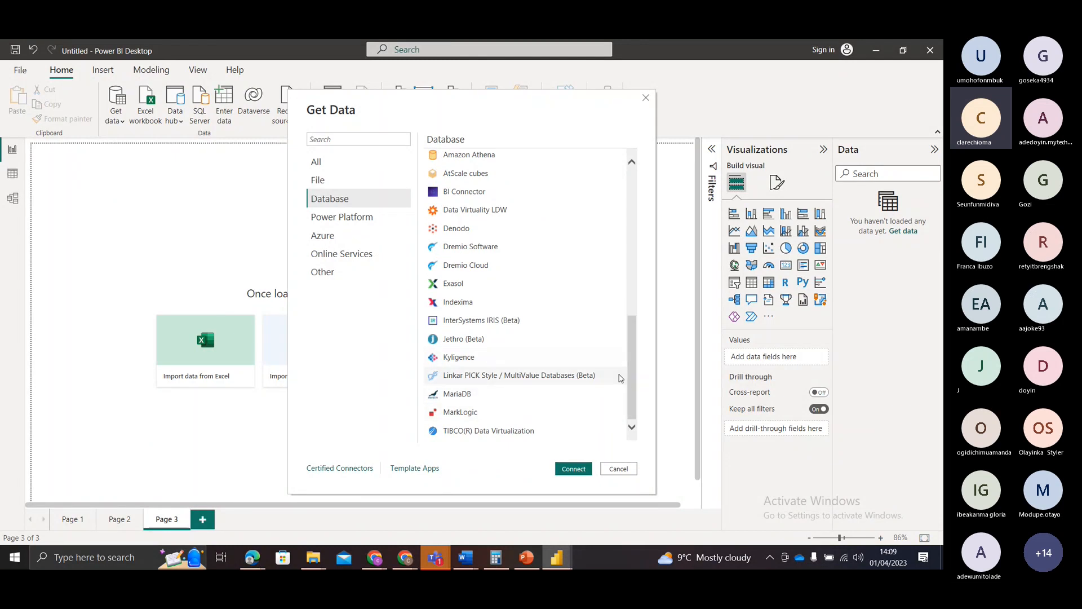
drag(631, 380, 657, 238)
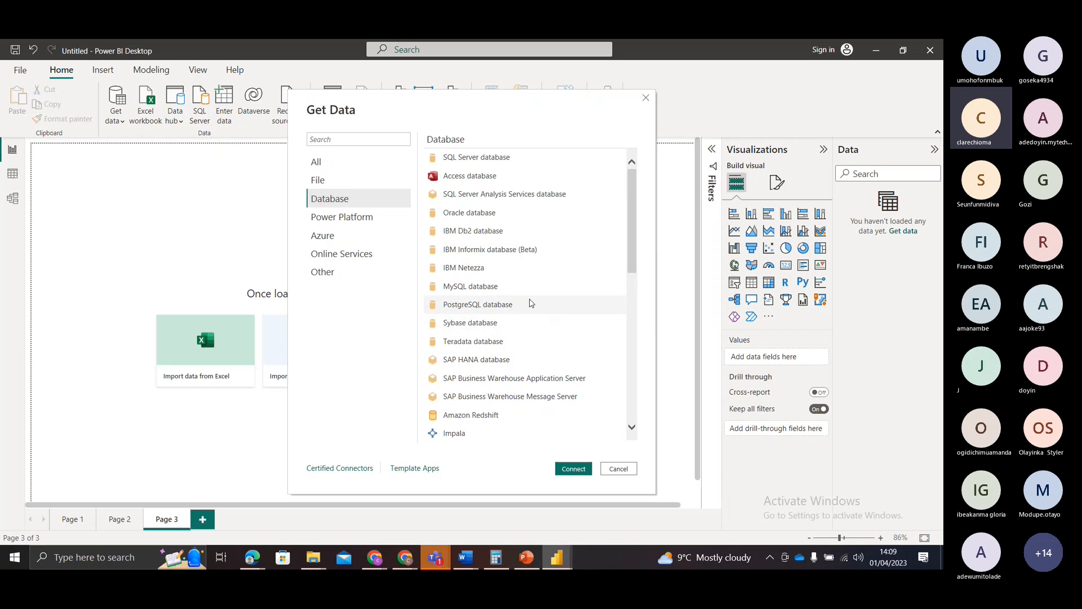
Step: Examine the Power Platform, Azure, Online Services and Other connector categories, and close the Get Data window
click(338, 224)
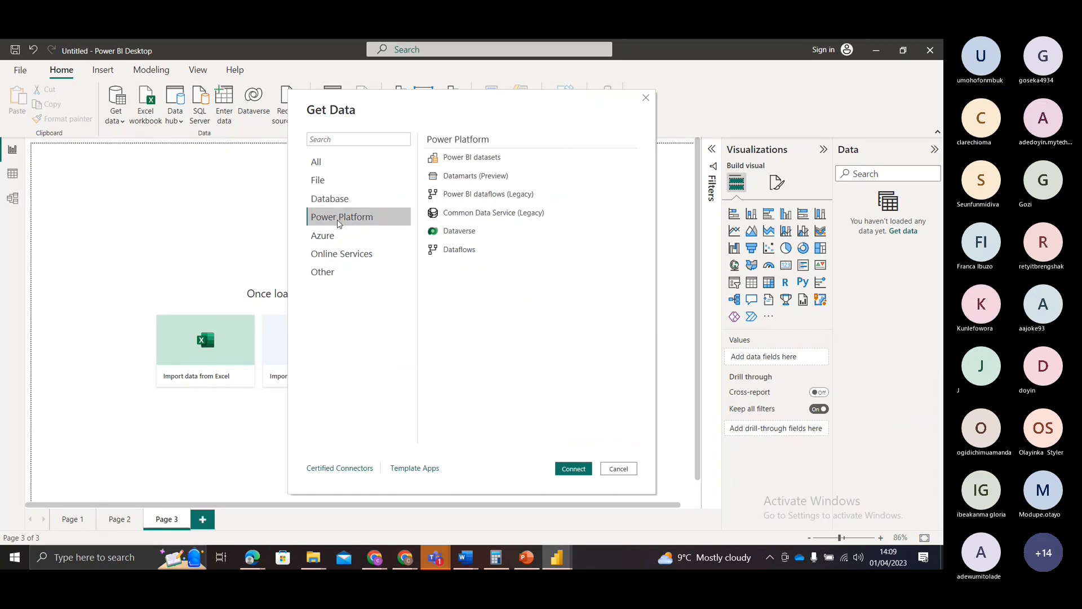
click(327, 238)
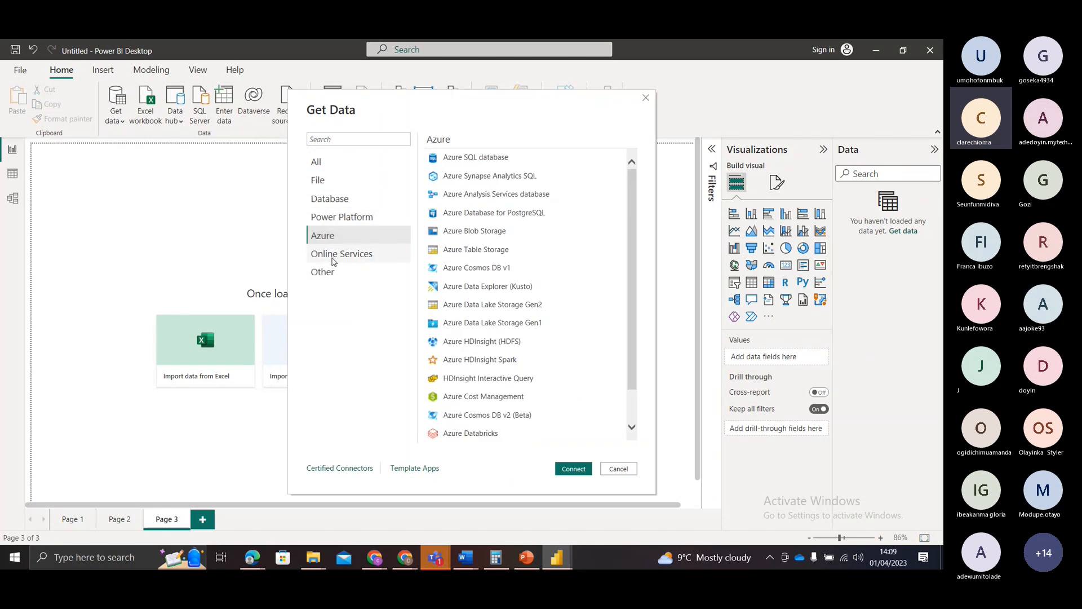
click(334, 259)
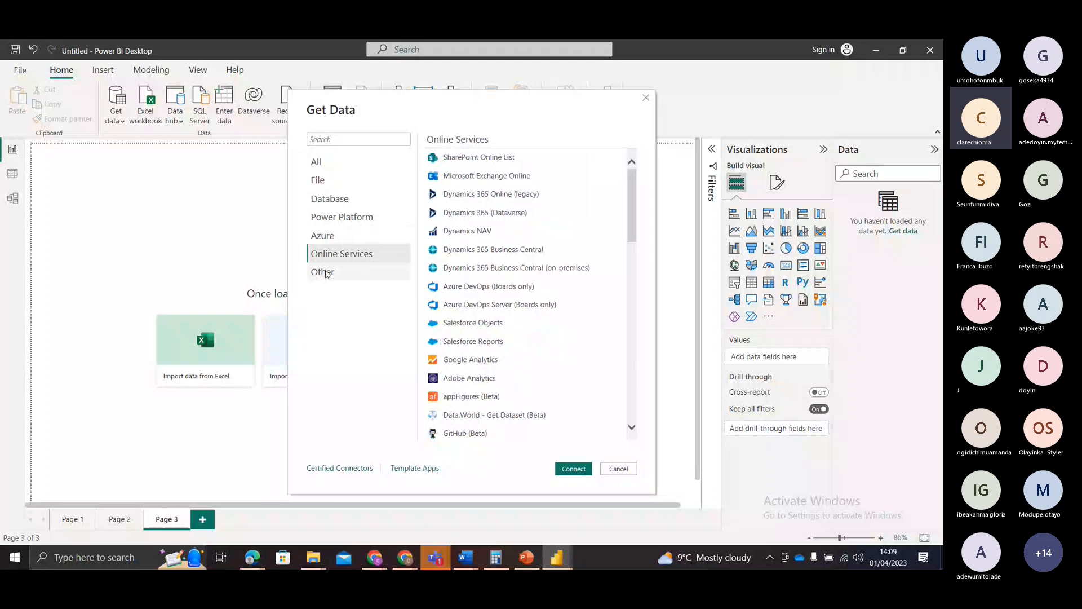
click(327, 273)
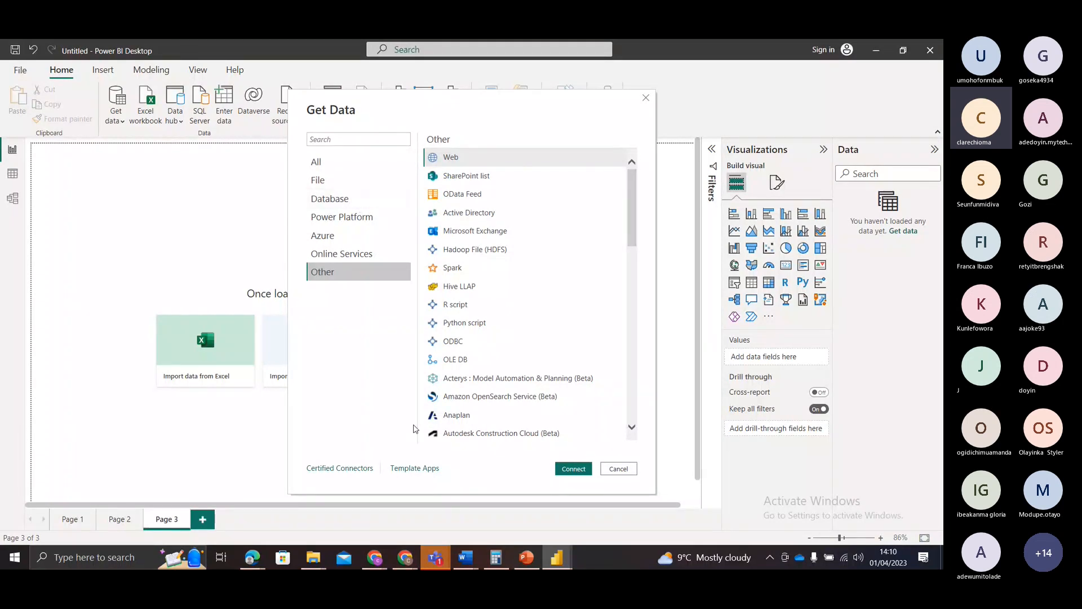
click(610, 468)
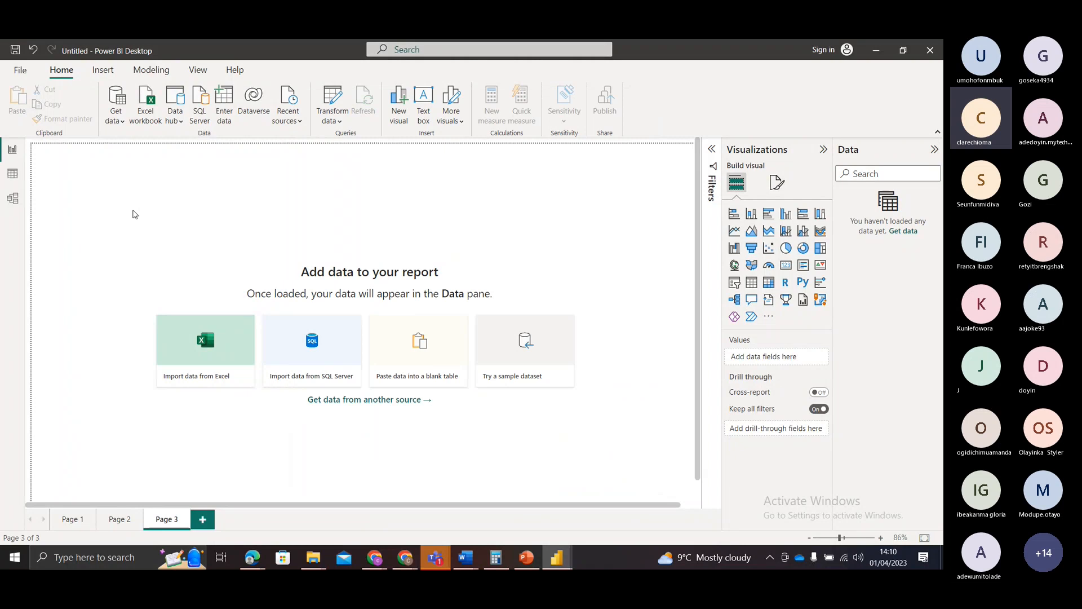
click(119, 121)
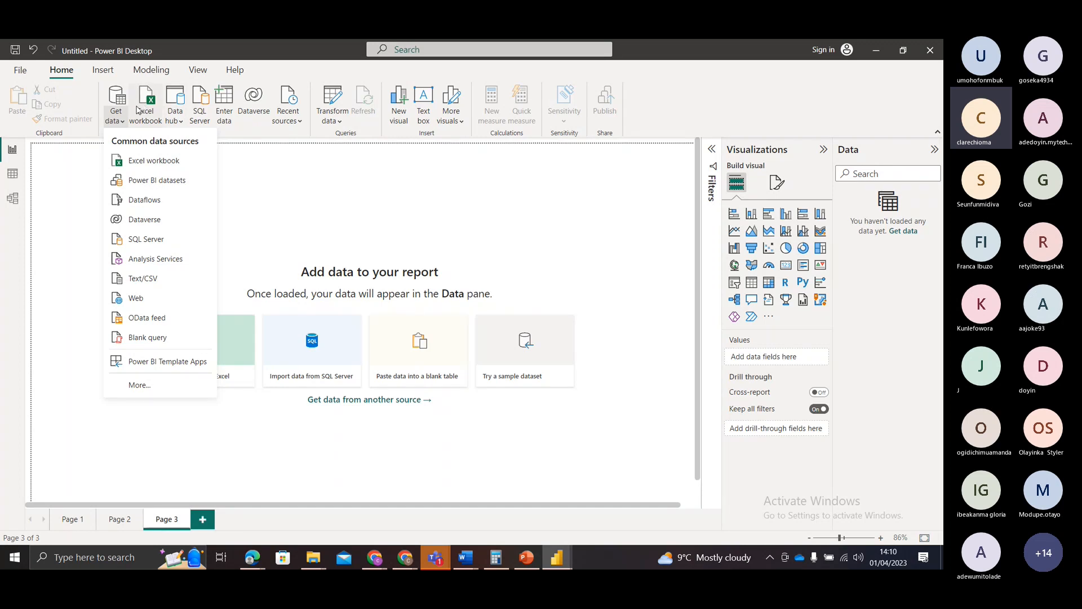
click(142, 168)
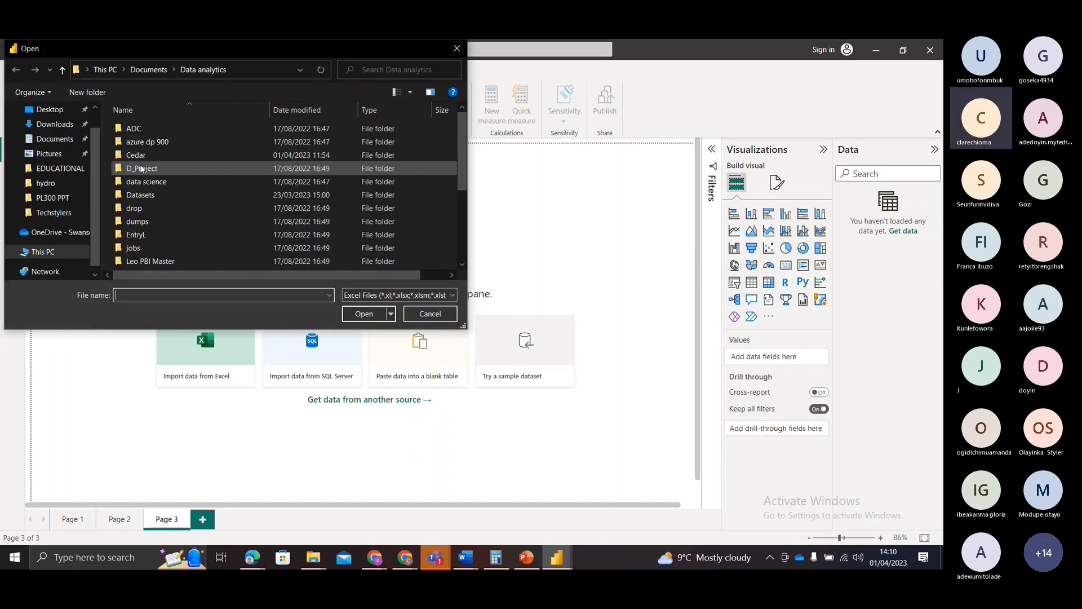
click(457, 48)
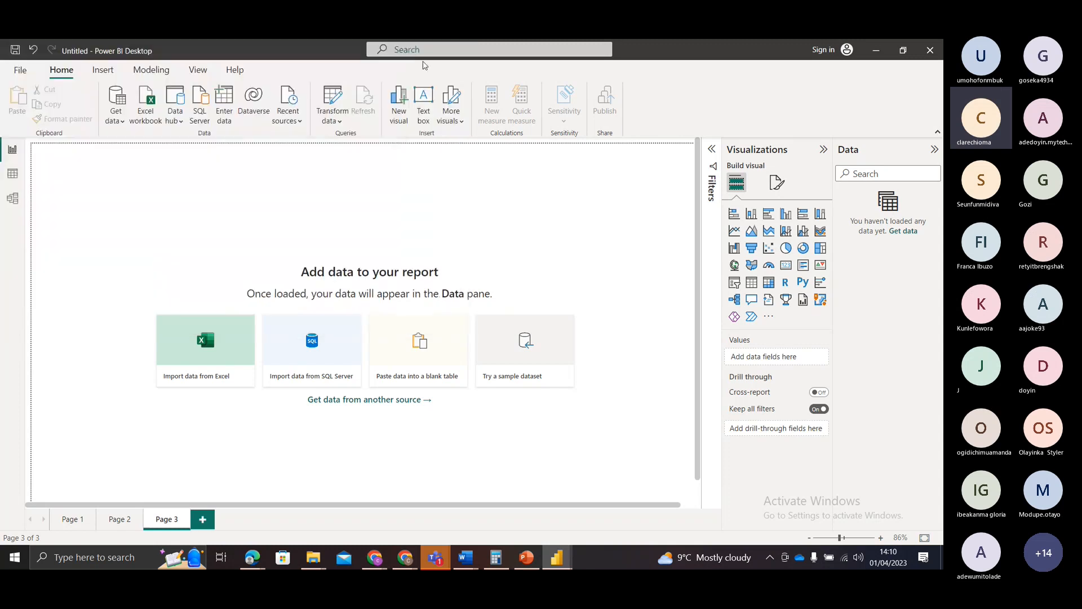
Step: Connect to the FaceBook DataSet Excel workbook in the Datasets folder under Data analytics
click(121, 121)
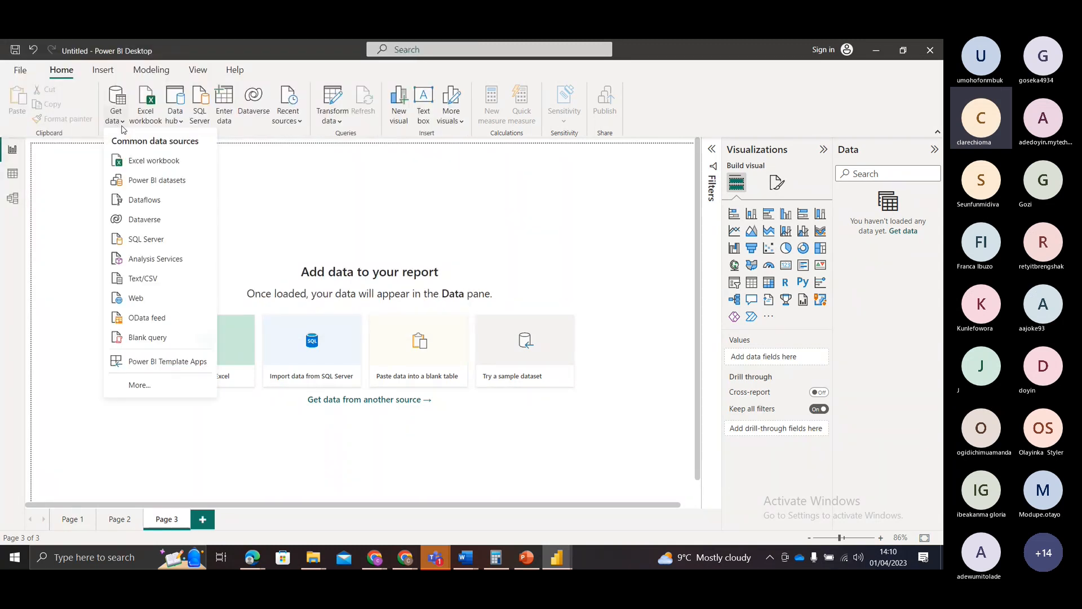
click(137, 163)
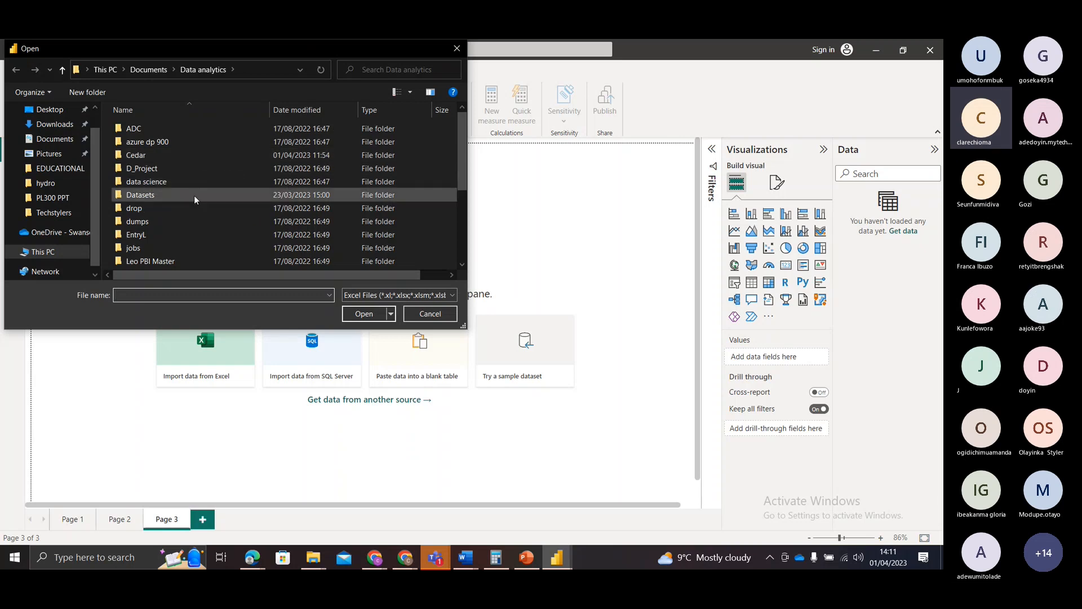
click(182, 196)
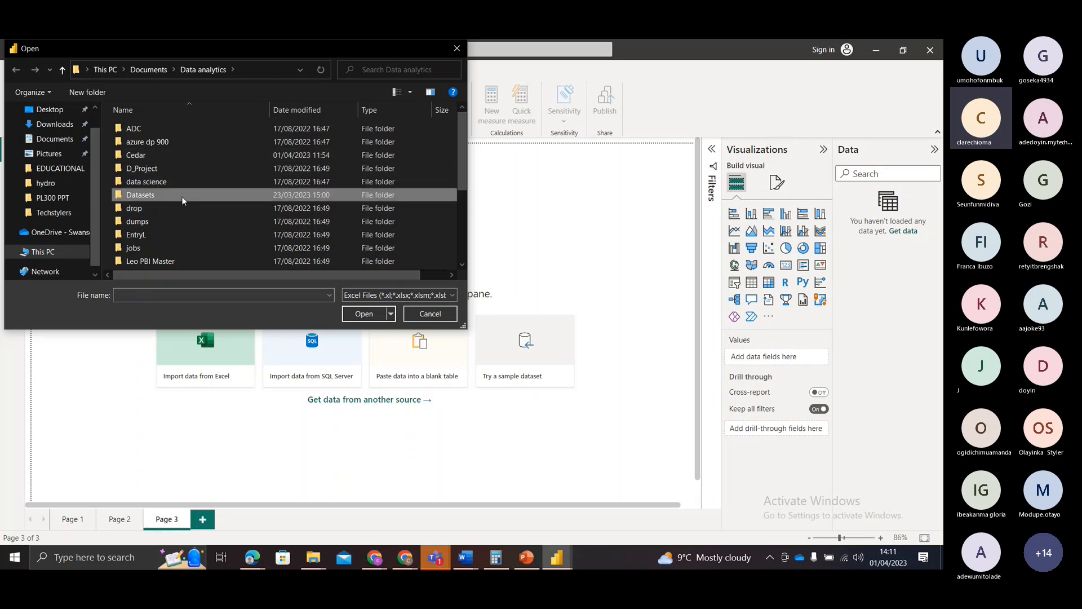
double_click(182, 196)
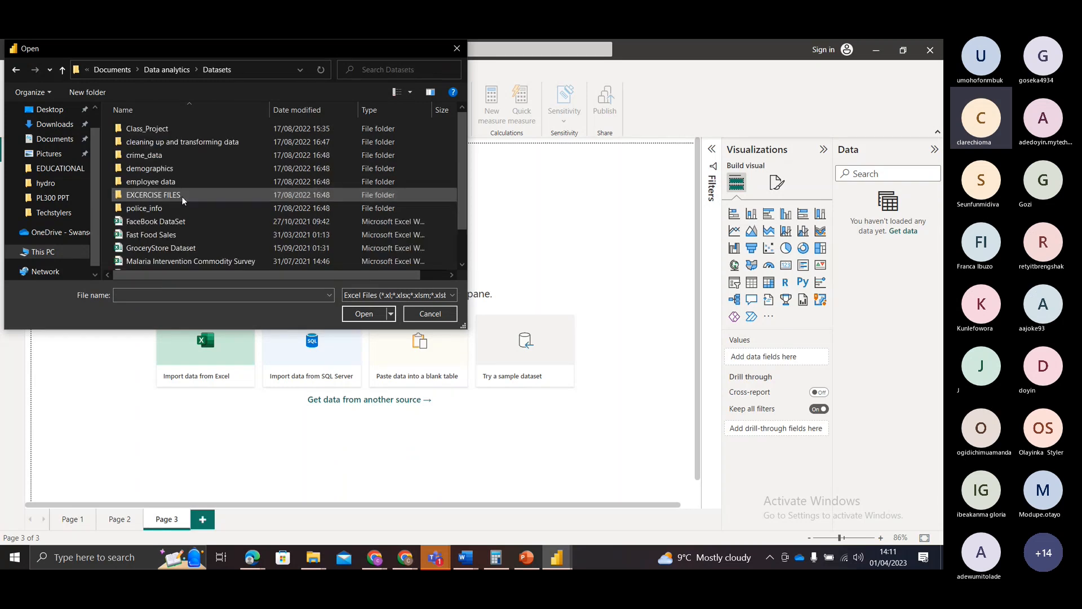
click(206, 220)
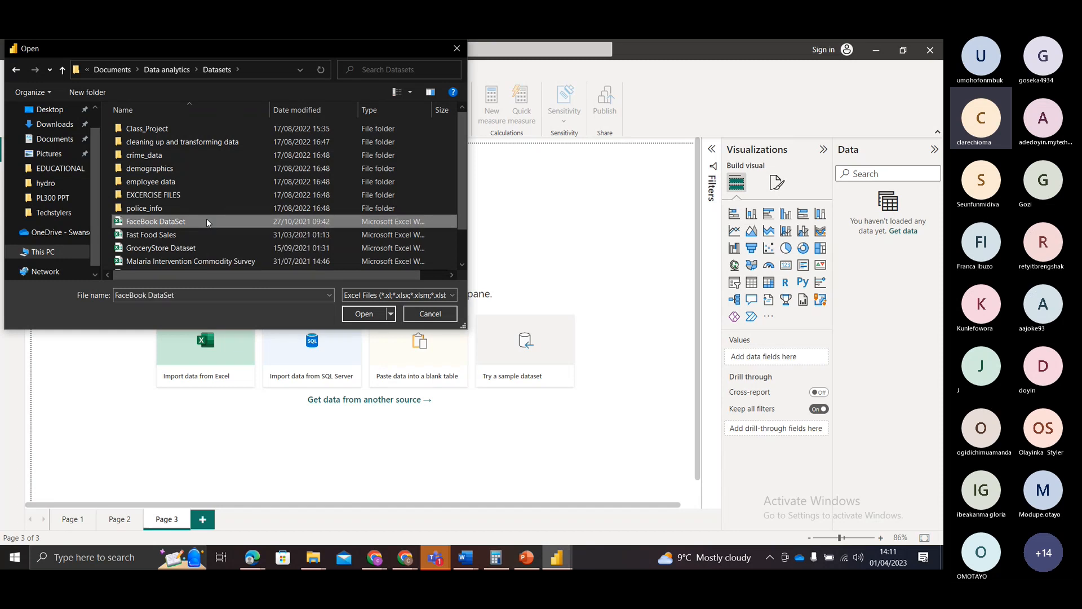
click(359, 316)
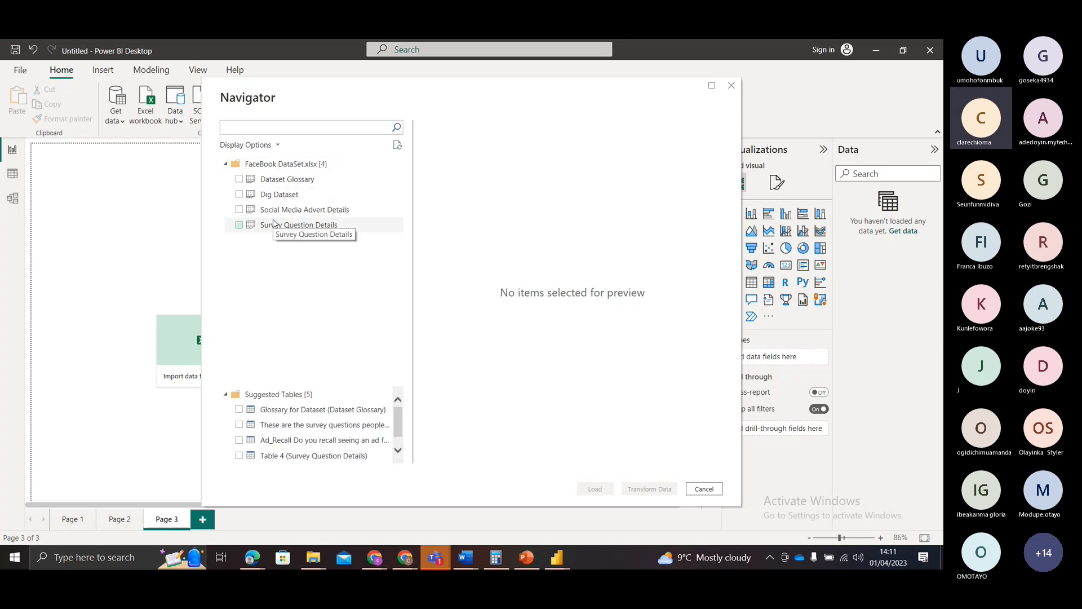
Step: Preview the Dataset Glossary, Dig Dataset, Social Media Advert Details and Survey Question Details sheets of the workbook
click(273, 179)
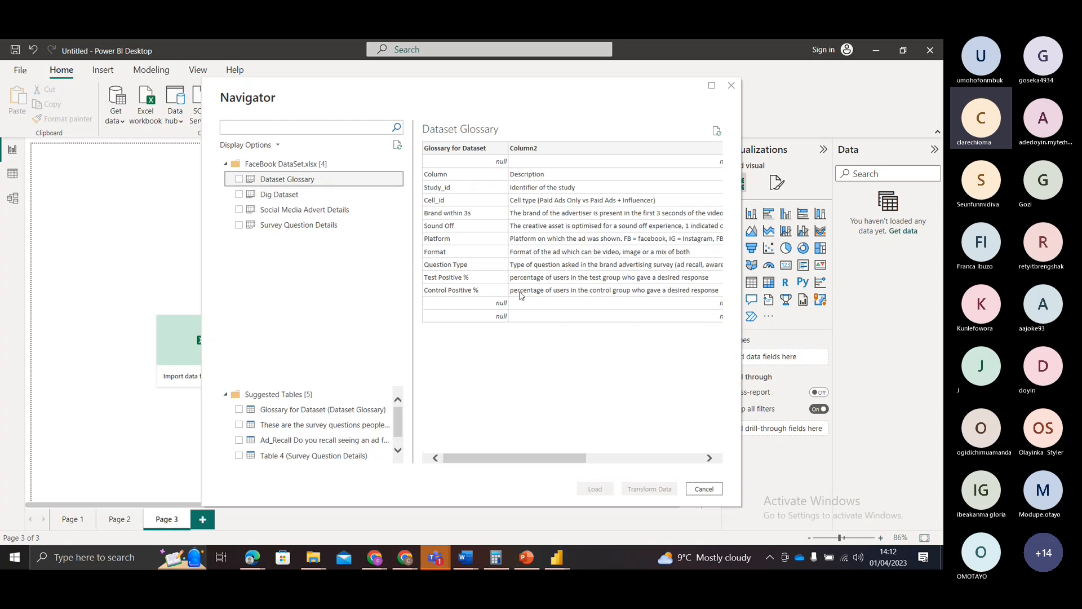
mouse_move(547, 460)
mouse_down()
mouse_move(685, 461)
mouse_move(564, 459)
mouse_up()
click(262, 195)
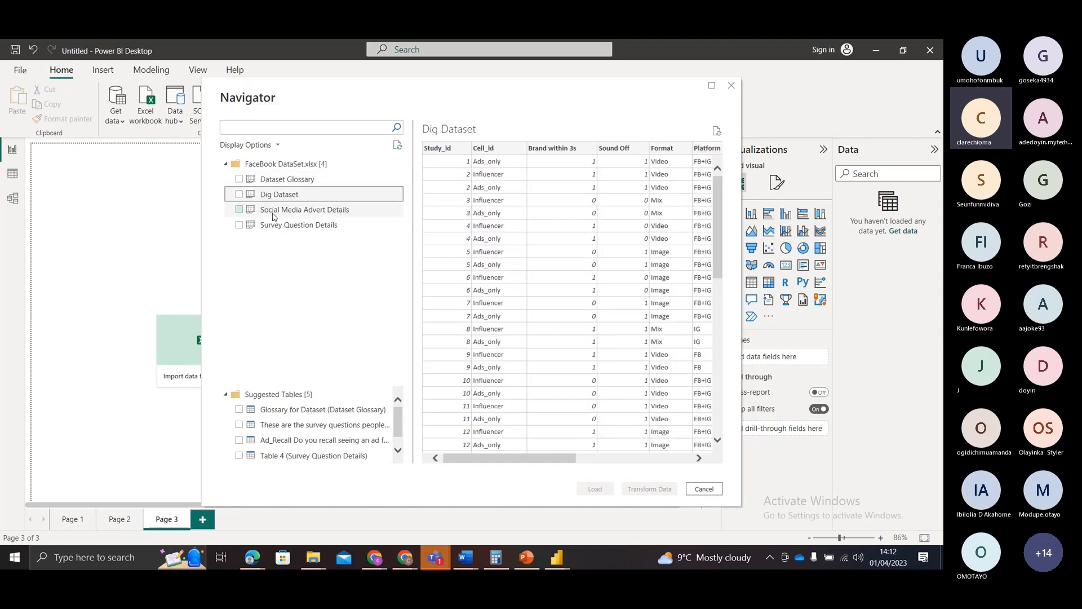
click(274, 212)
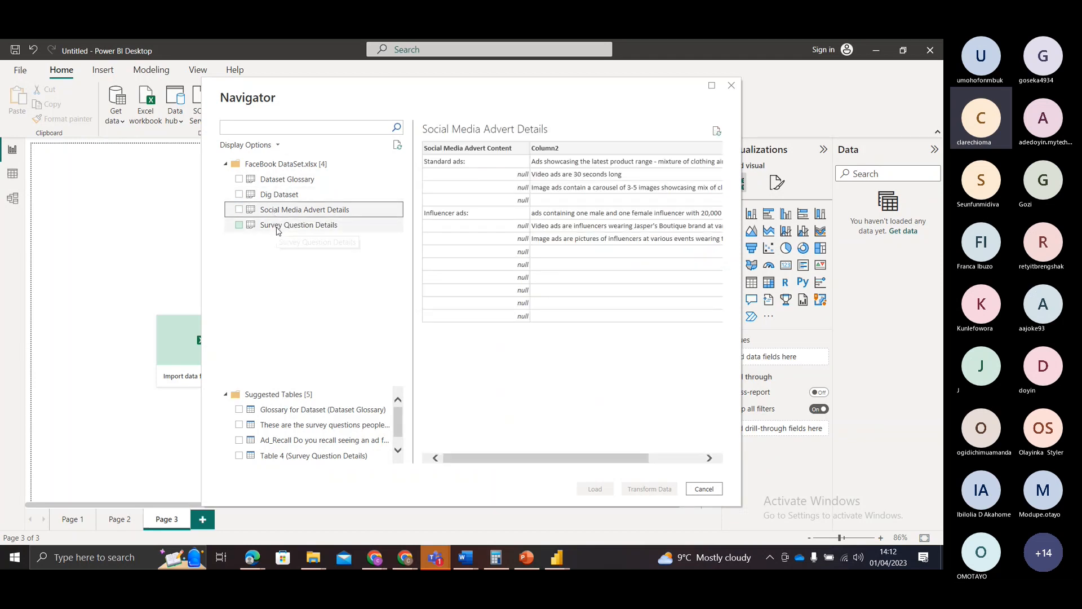
click(277, 228)
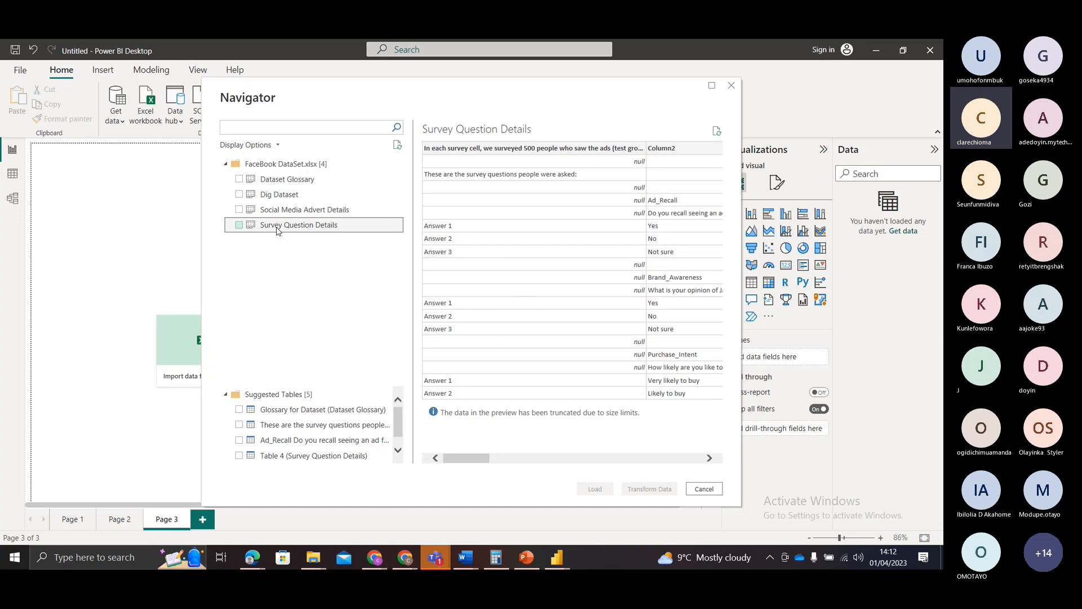
click(289, 208)
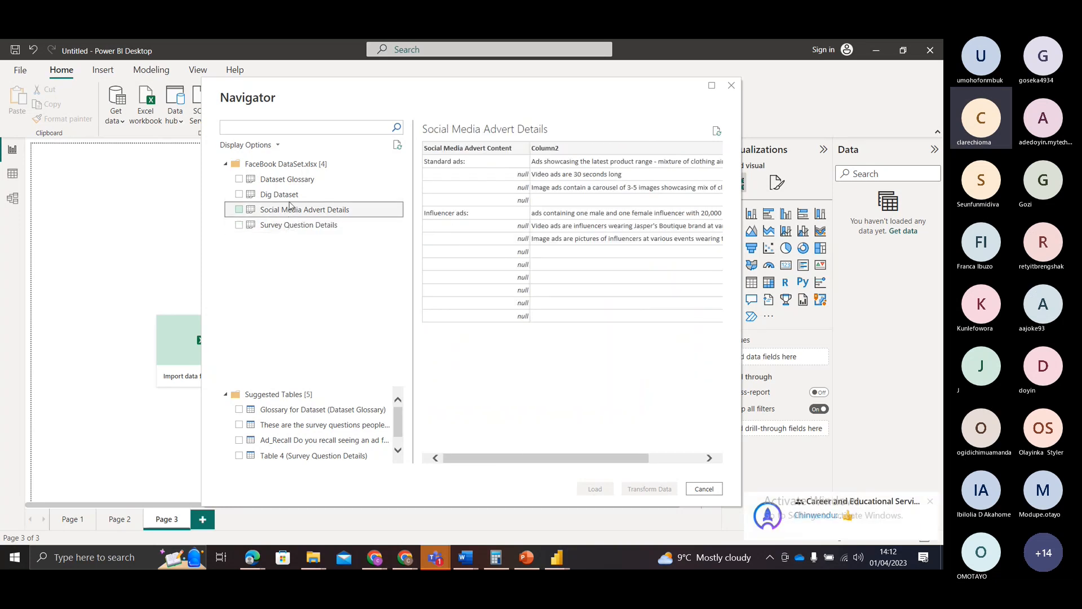
click(289, 197)
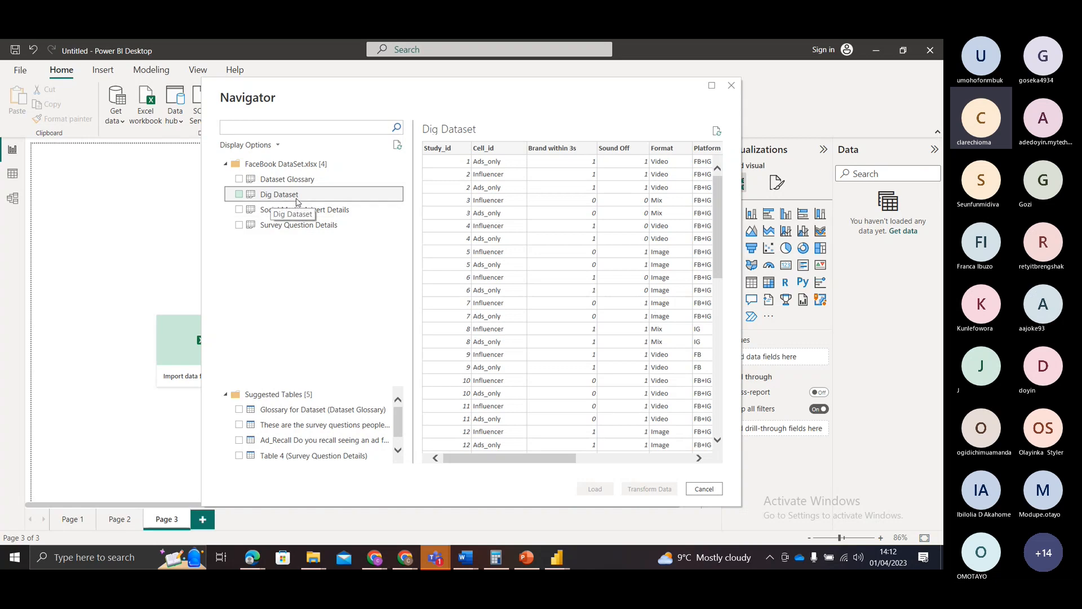
Step: Select the Dig Dataset sheet for import and review its preview through to the last columns
click(239, 194)
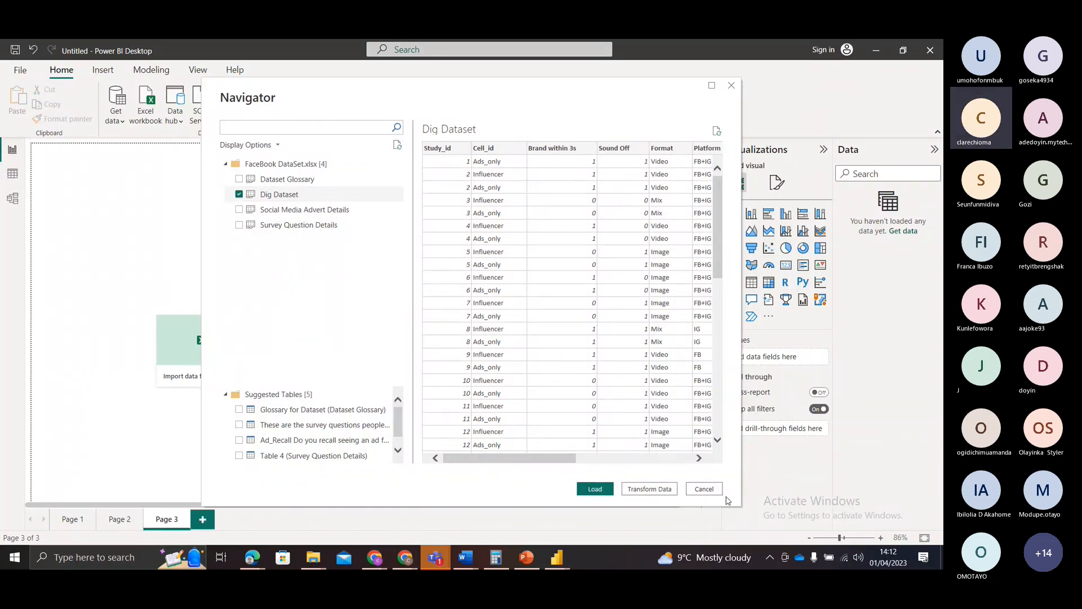
click(239, 196)
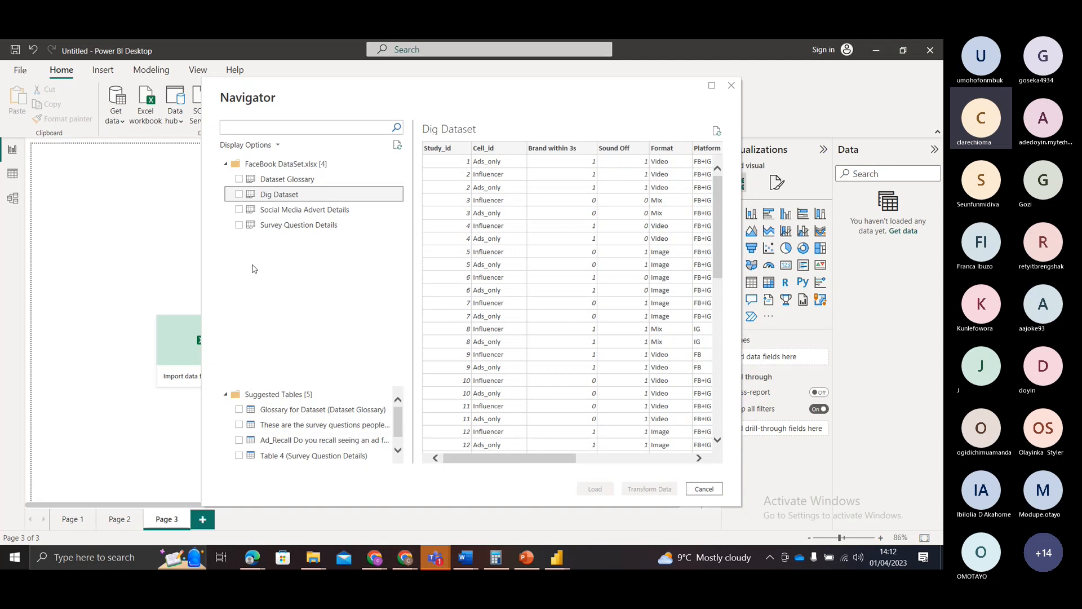
click(238, 194)
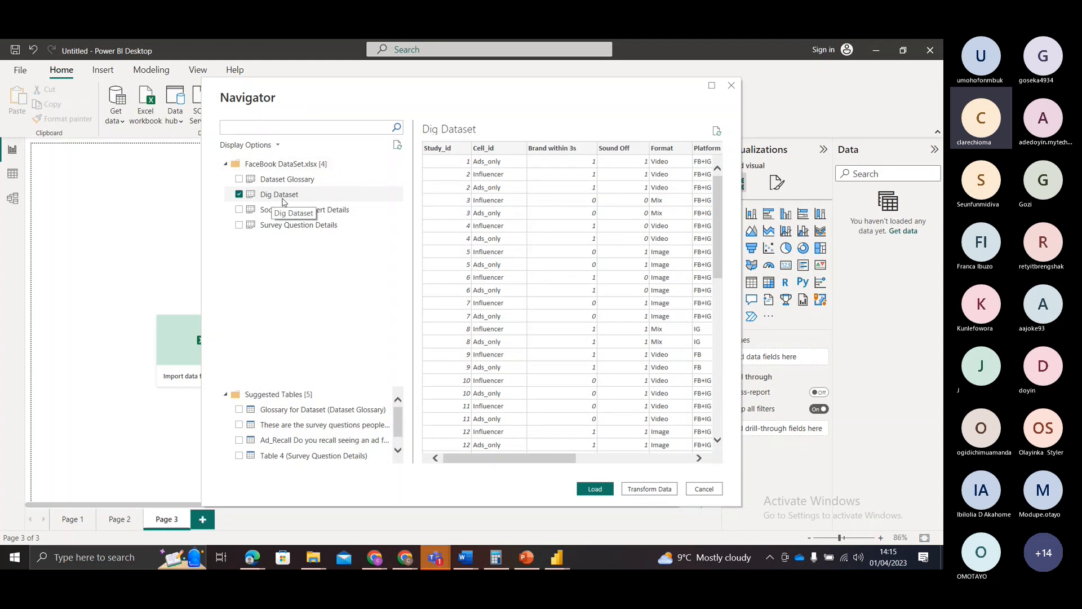
drag(547, 460, 523, 477)
drag(533, 463, 649, 475)
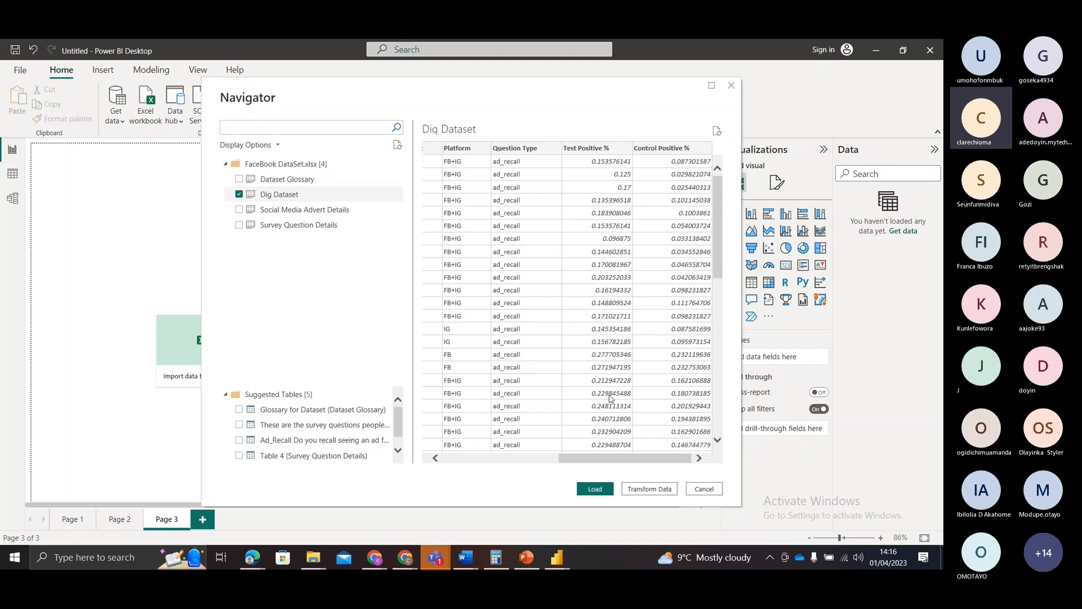
Step: Compare the preview of the Dataset Glossary sheet with the suggested table Glossary for Dataset, including the extra columns
click(272, 185)
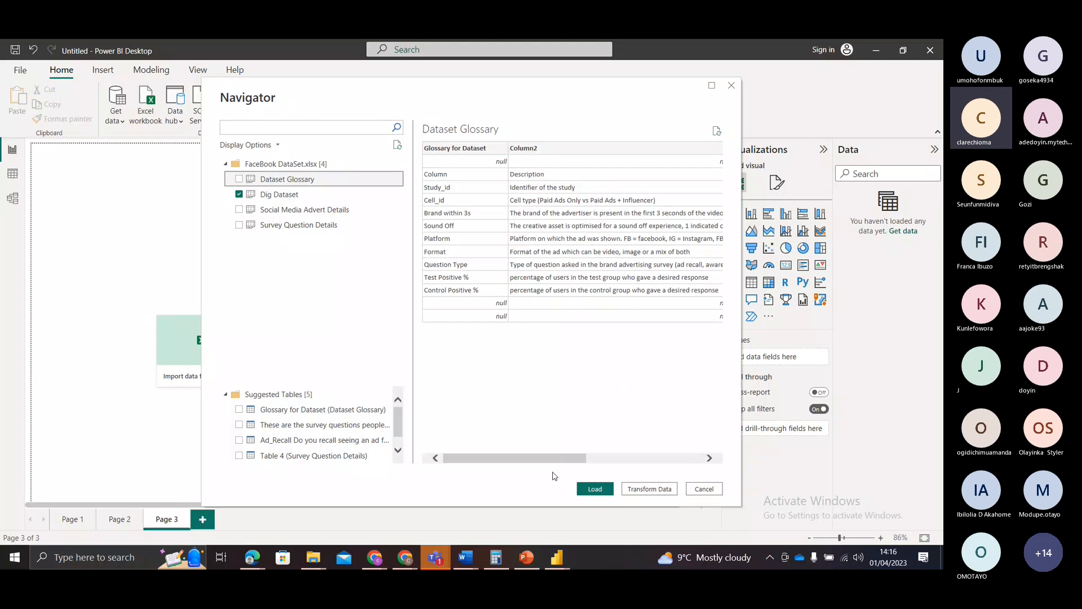
scroll(626, 217, right, 5)
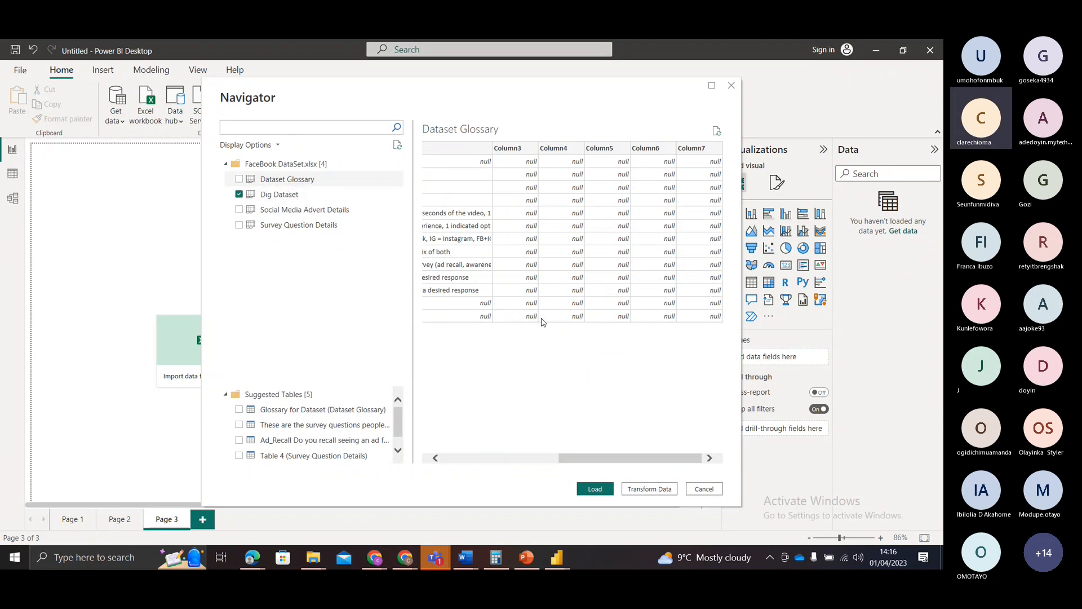
drag(597, 463, 471, 456)
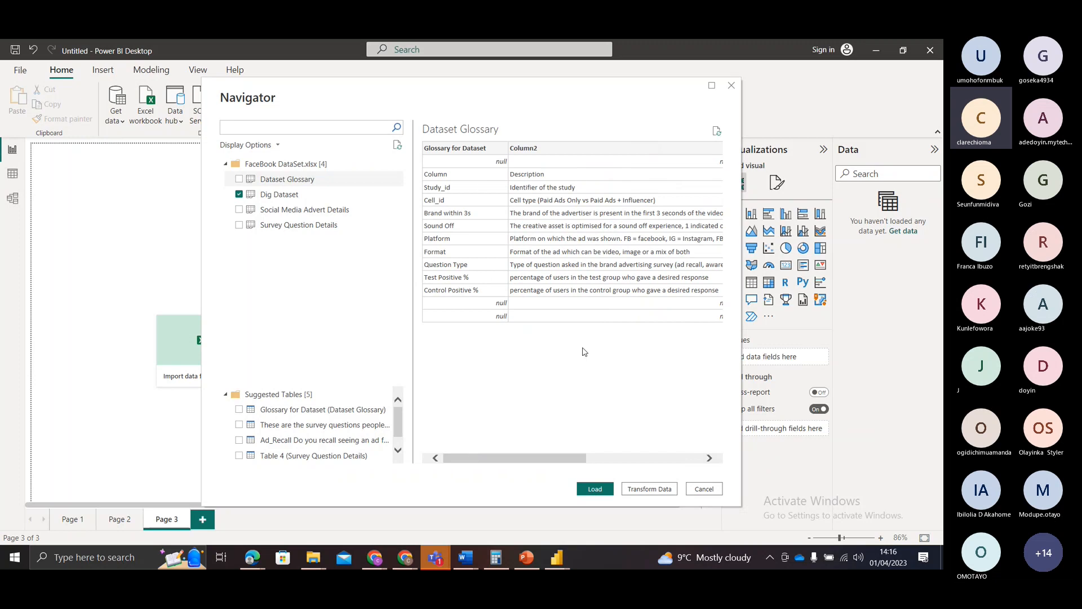
drag(517, 459, 632, 459)
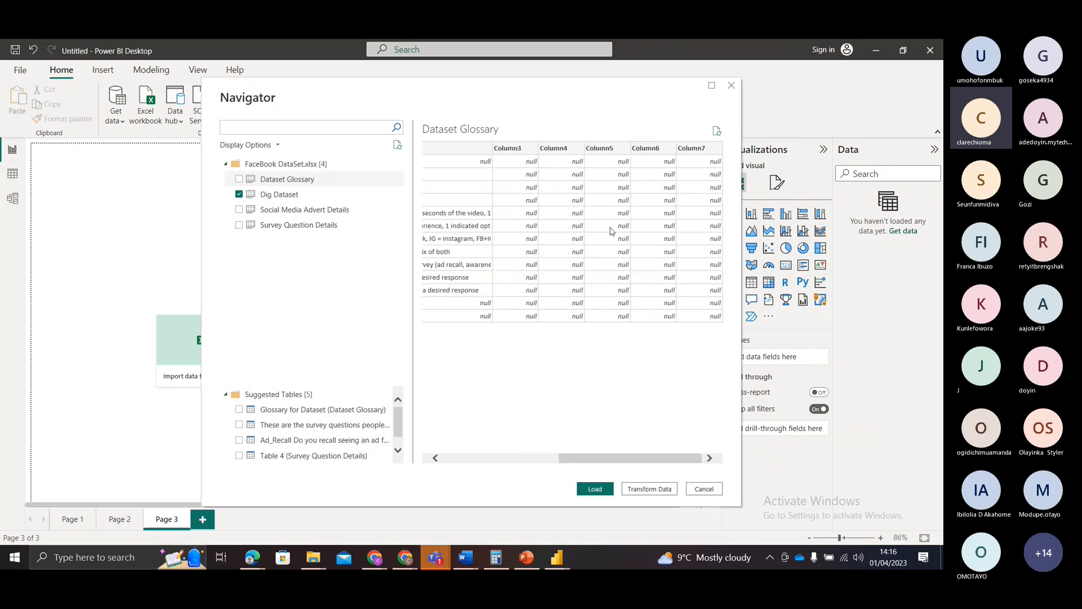
click(290, 413)
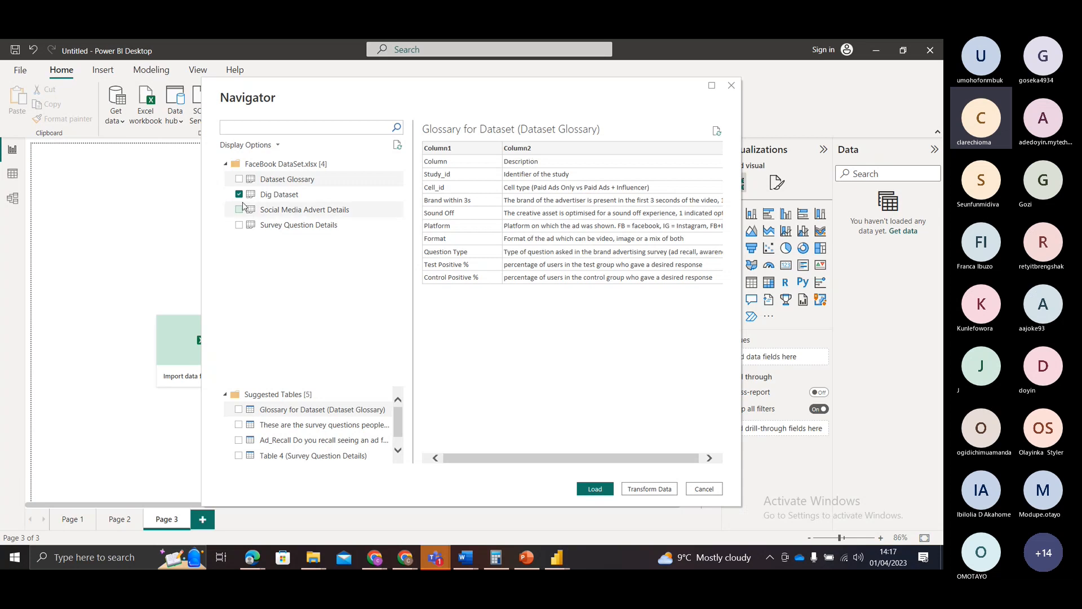
click(271, 181)
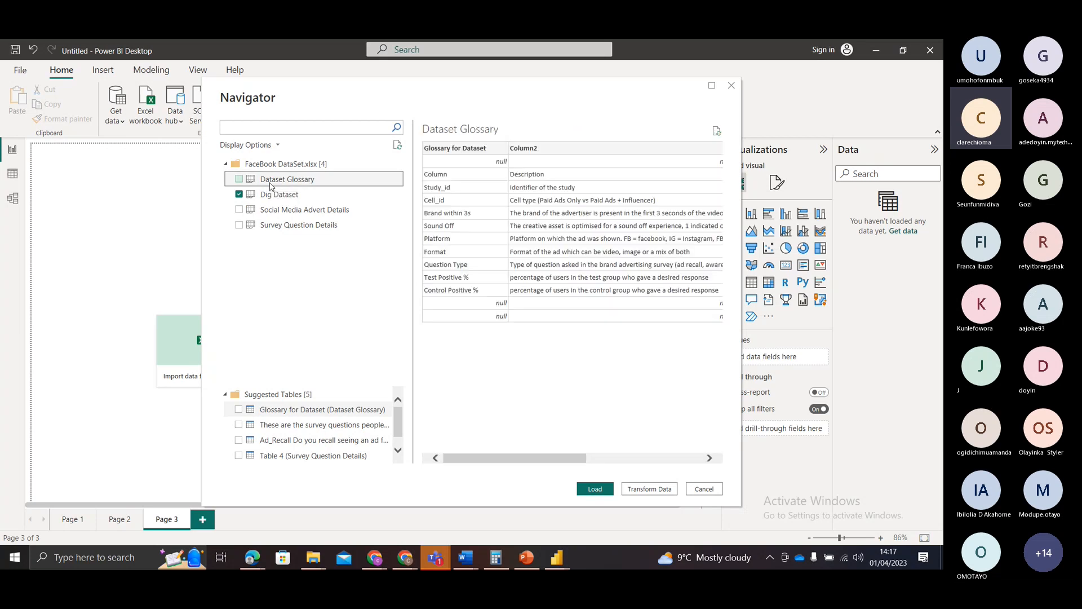
drag(513, 458, 634, 465)
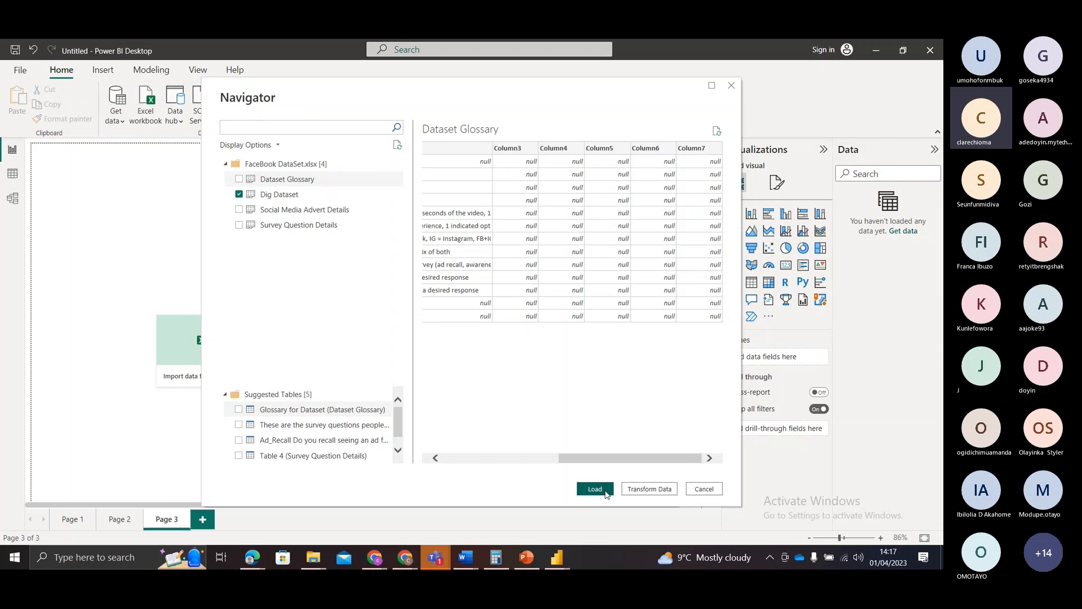
Step: Send the selected Dig Dataset sheet to Power Query Editor for transformation and review its columns
click(650, 488)
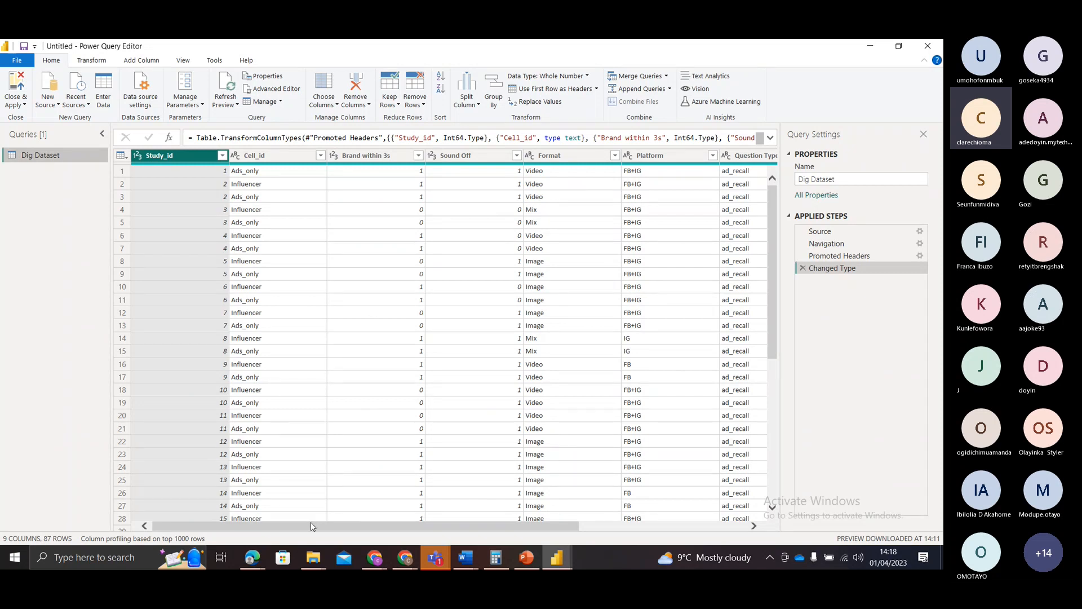
drag(312, 526, 519, 560)
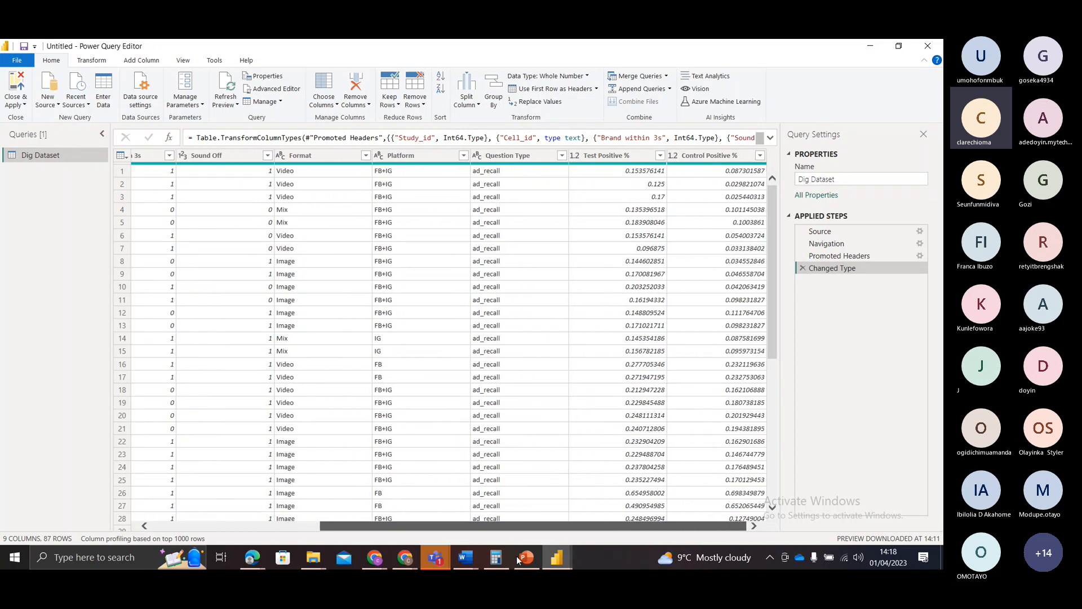
drag(550, 536, 520, 516)
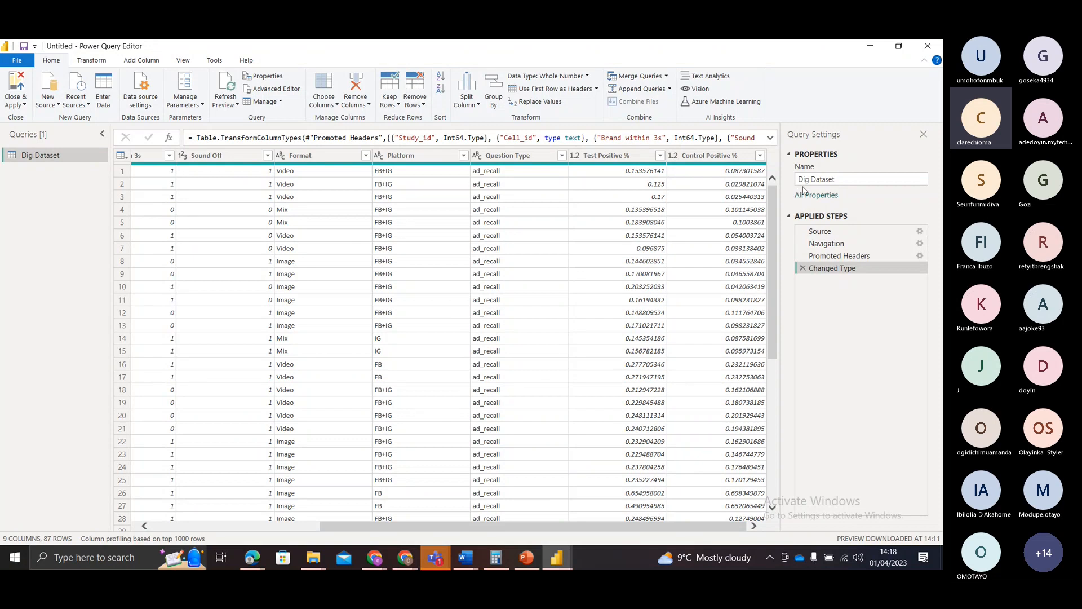
Step: Rename the Dig Dataset query as Cohort 4 Training Dataset
click(838, 182)
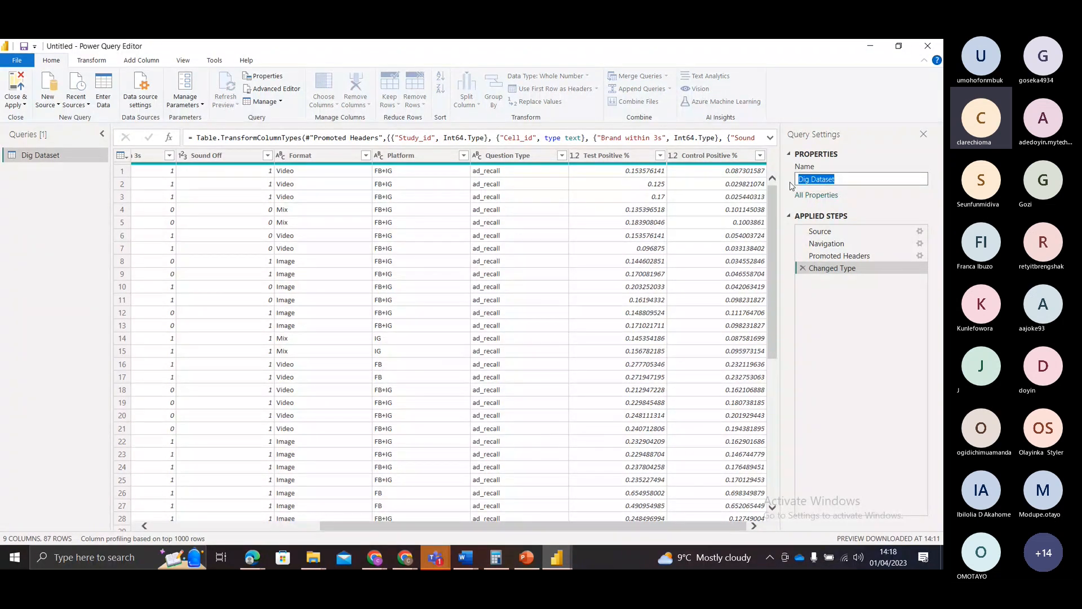
text(Coh)
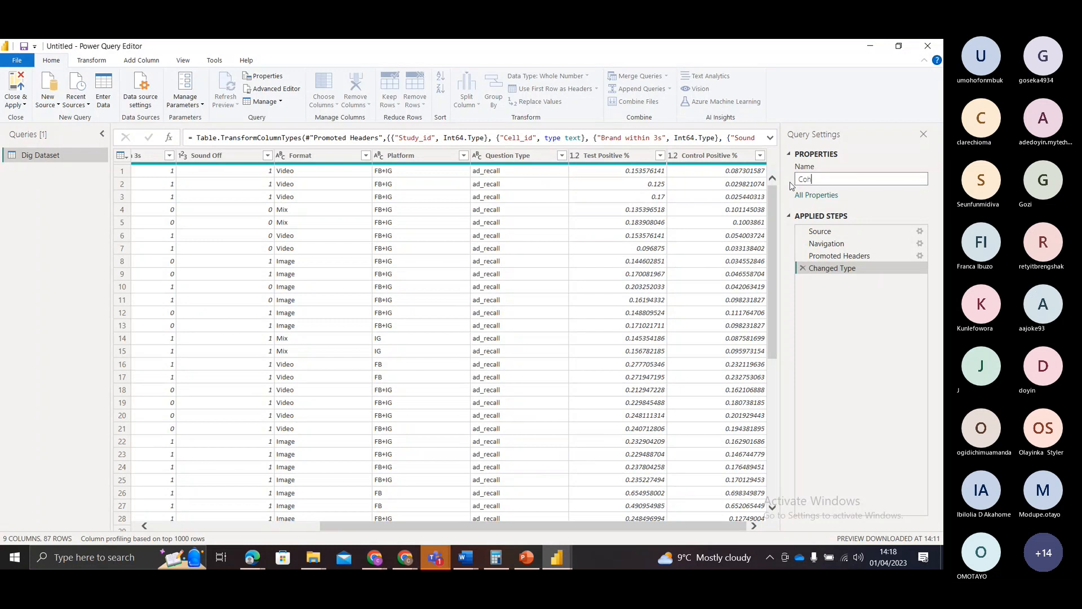
text(ort 4 Ta)
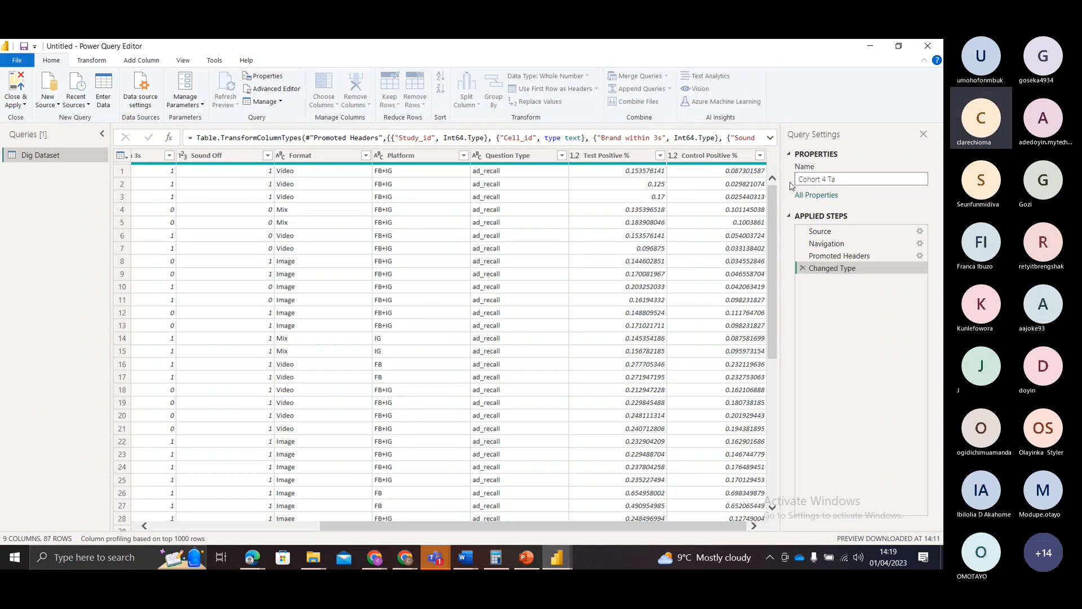
key(BackSpace)
text(raining Datasa)
key(BackSpace)
text(et)
click(876, 200)
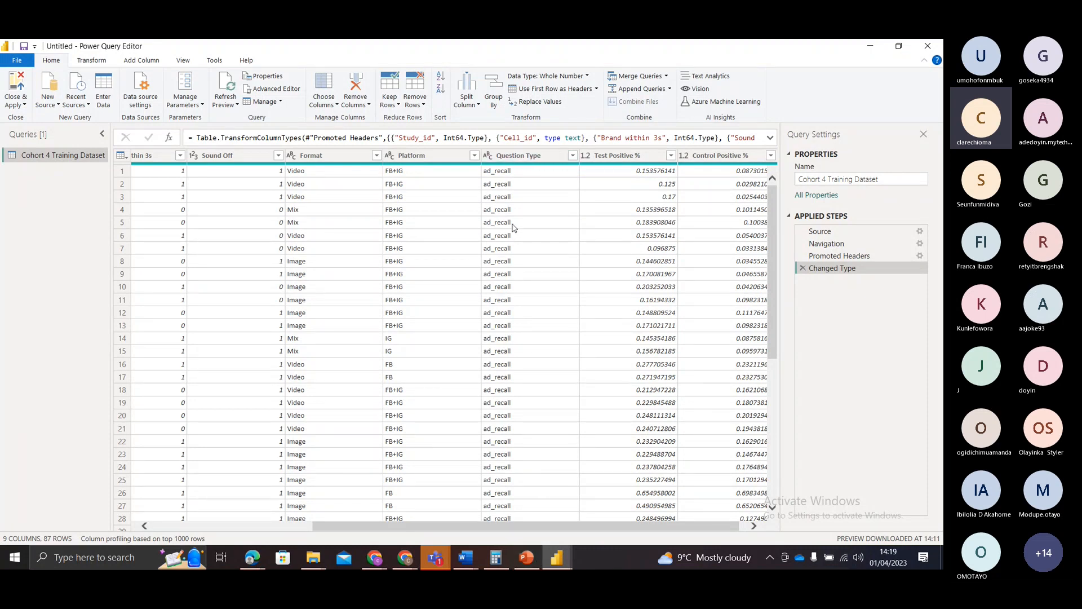
Step: Replace the value Video with Film throughout the Format column
click(303, 186)
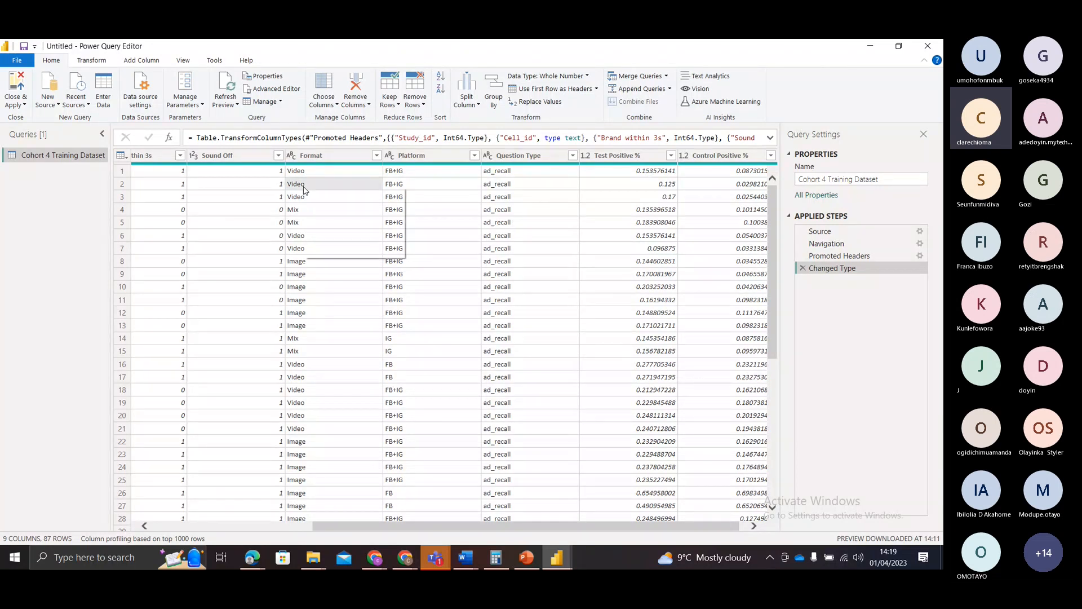
right_click(305, 188)
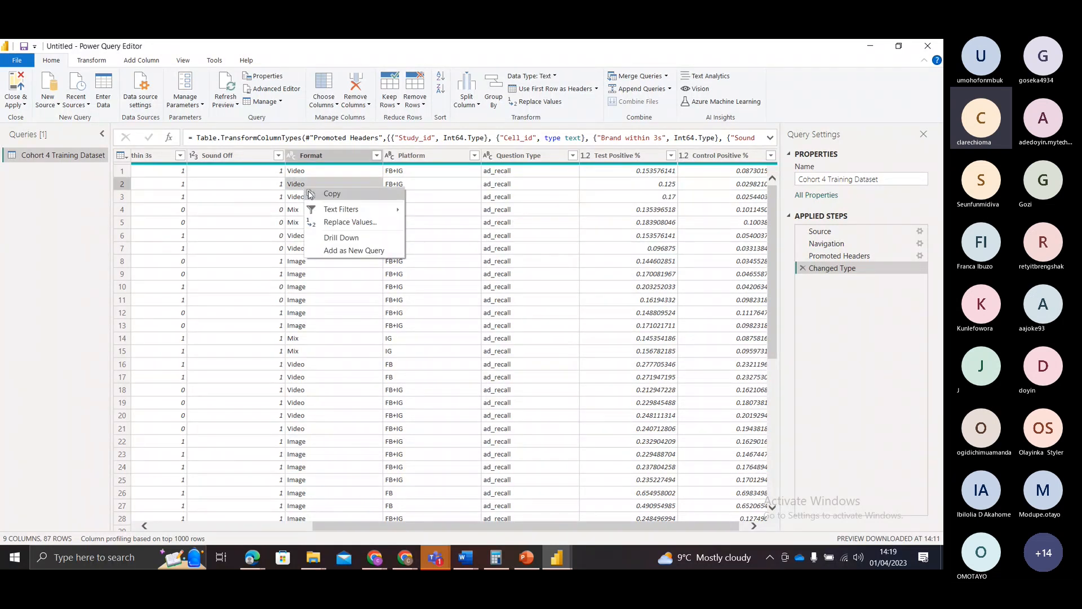
click(327, 224)
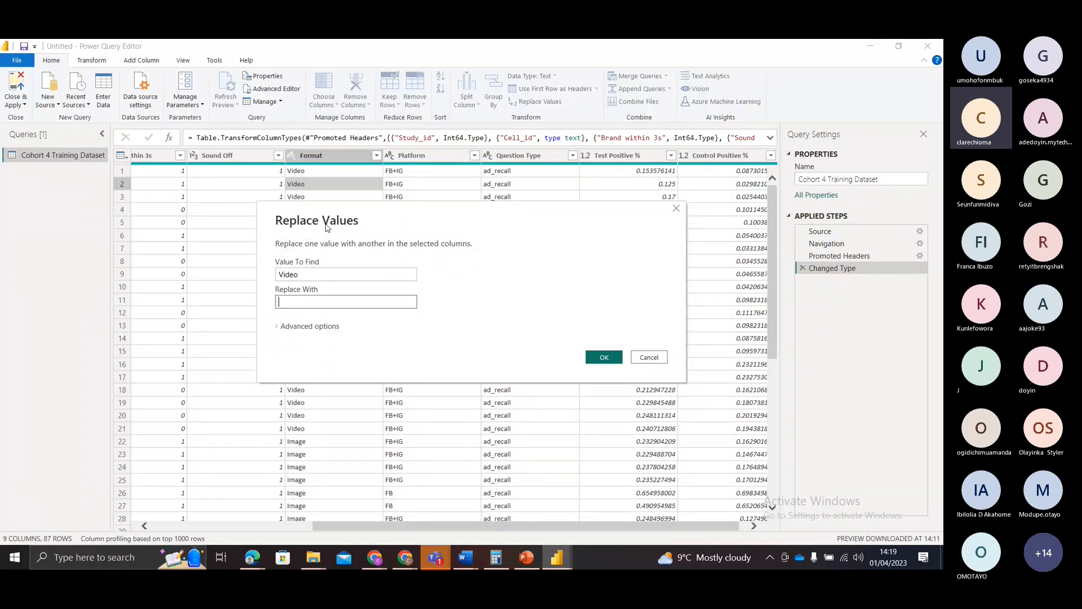
text(Film)
click(608, 360)
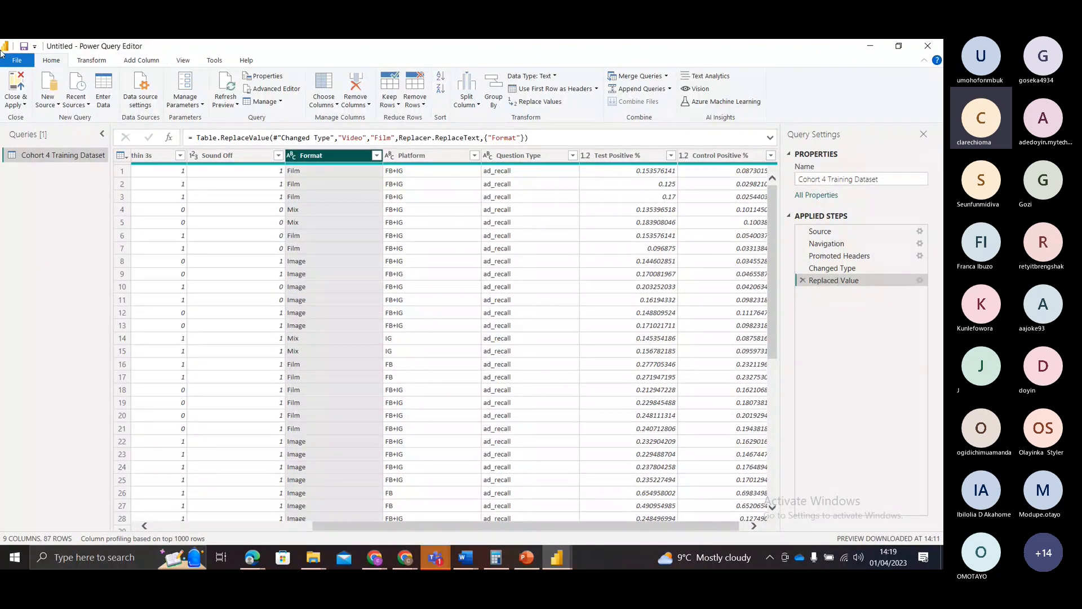
click(91, 59)
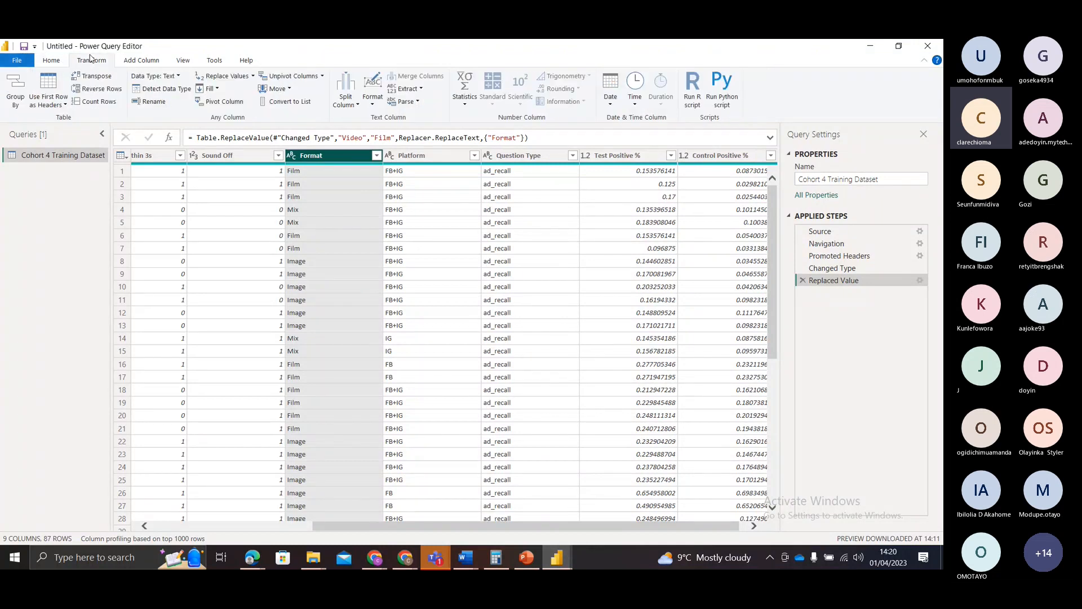
click(164, 62)
click(181, 61)
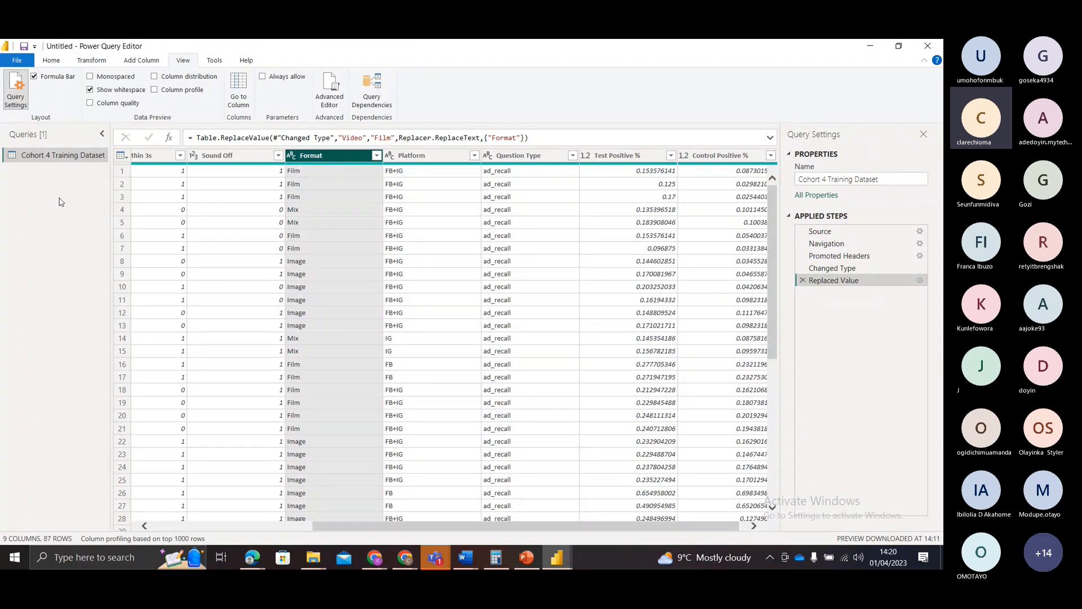
Step: Close and apply the query changes to load the table into the report, and expand the Cohort 4 Training Dataset fields
click(50, 60)
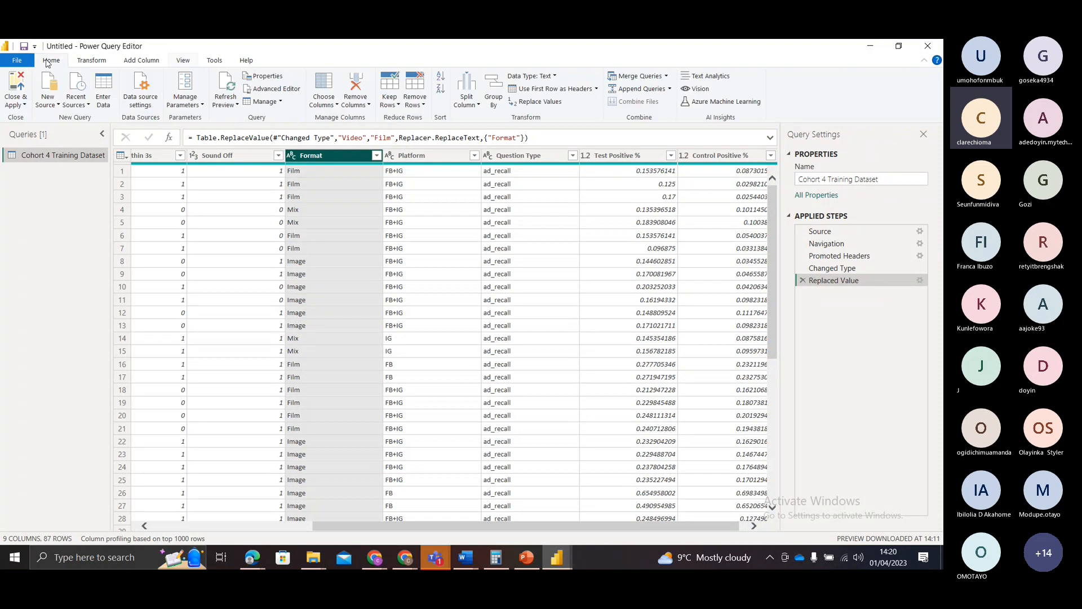
click(23, 106)
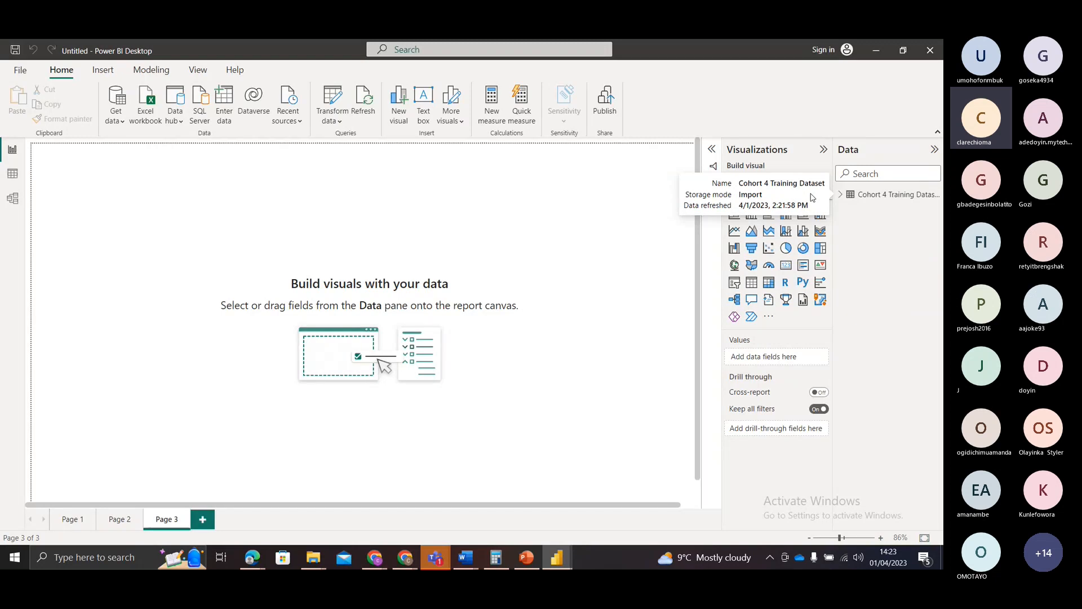
click(842, 194)
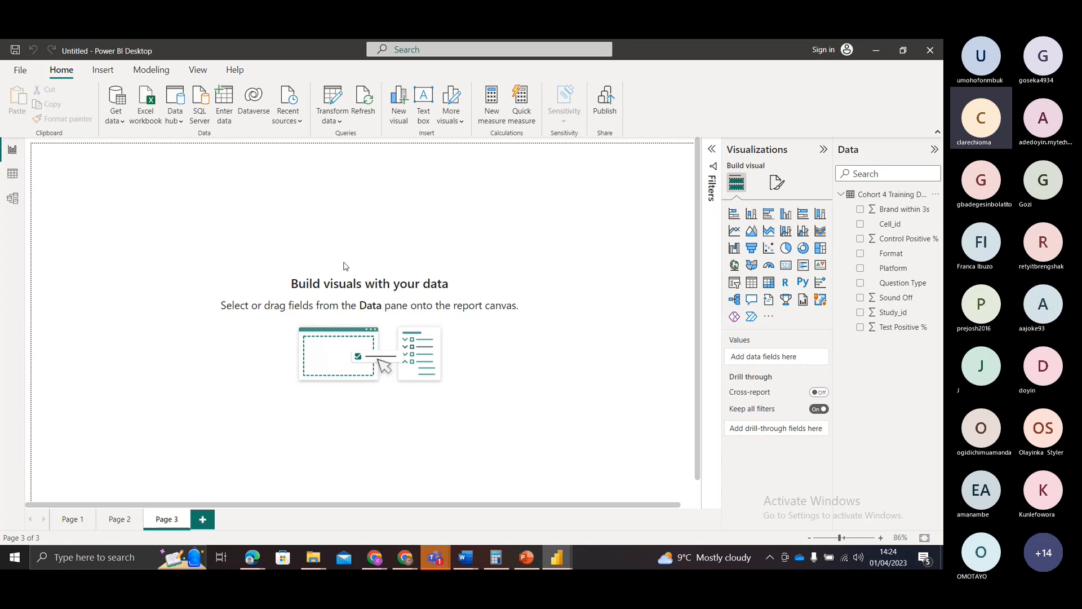
Step: Review the Cohort 4 Training Dataset rows in Data view and its table card in Model view, and return to Report view
click(13, 176)
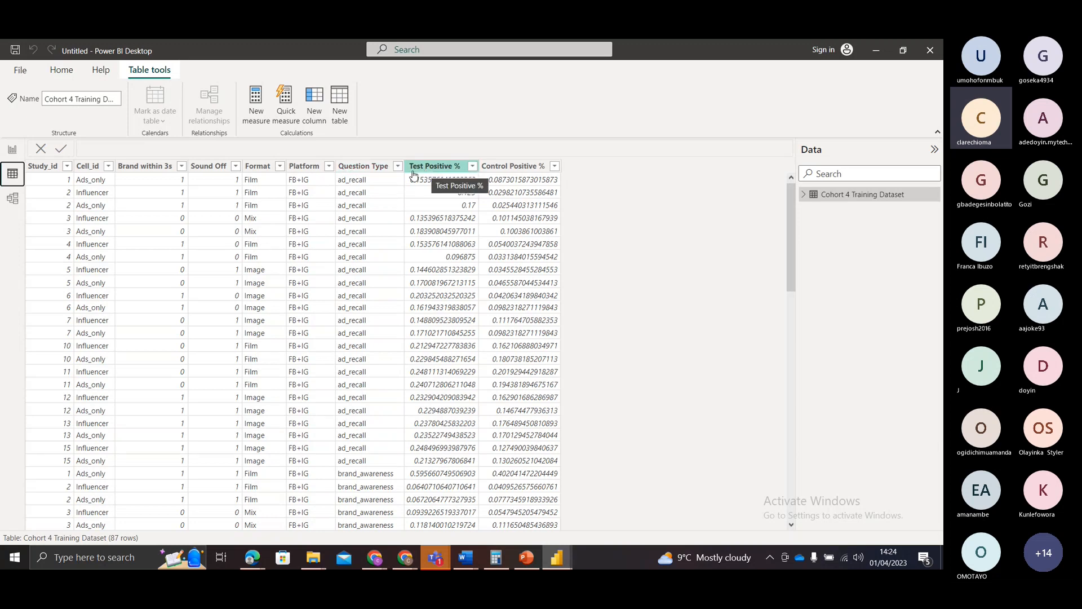
scroll(409, 237, down, 15)
scroll(410, 237, up, 16)
scroll(418, 239, up, 14)
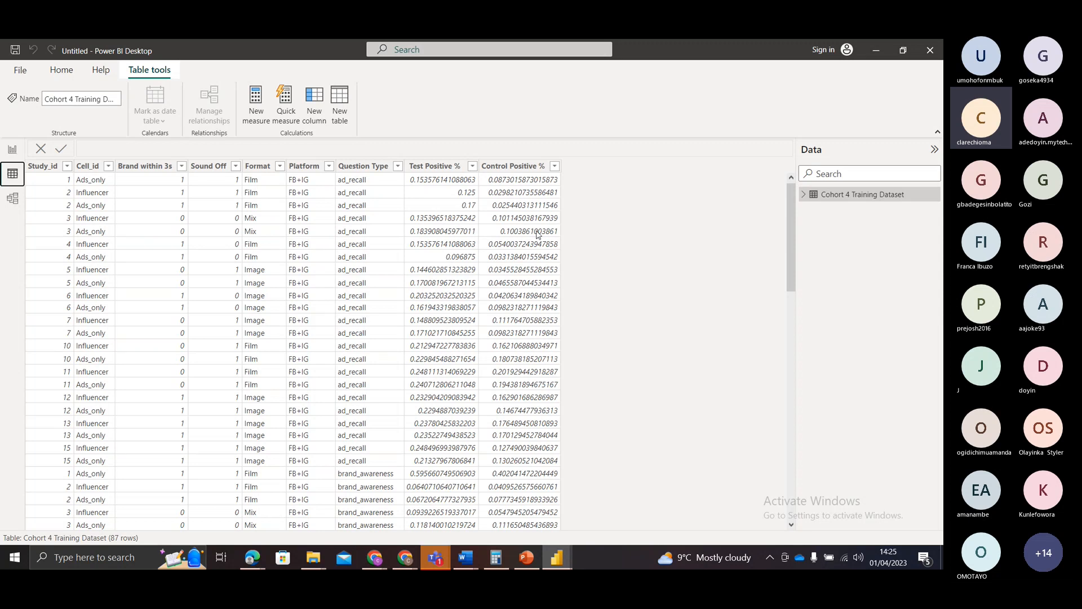
click(12, 199)
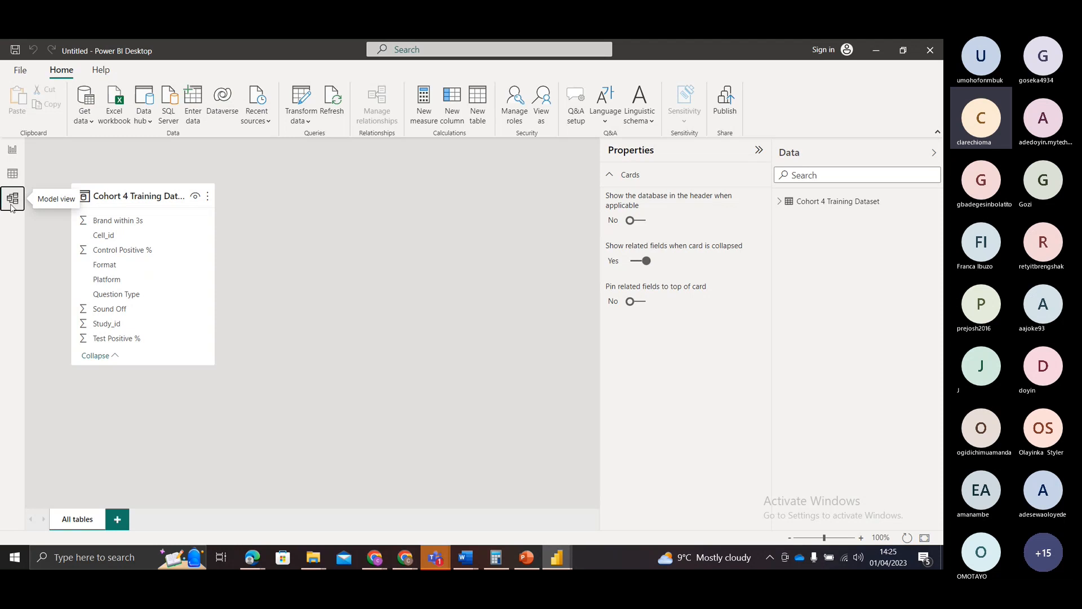
click(13, 153)
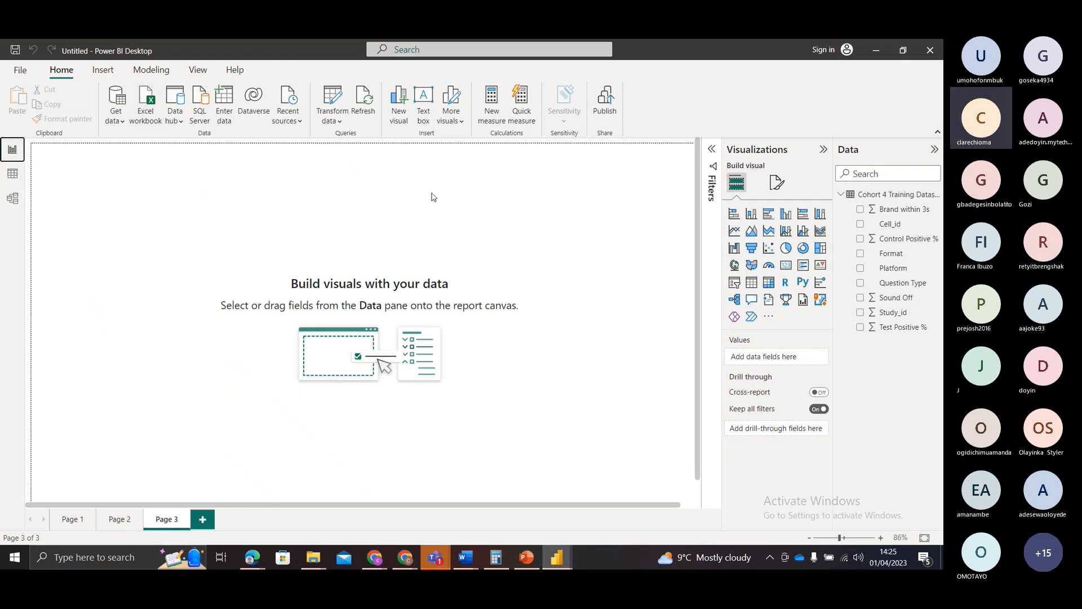
click(120, 120)
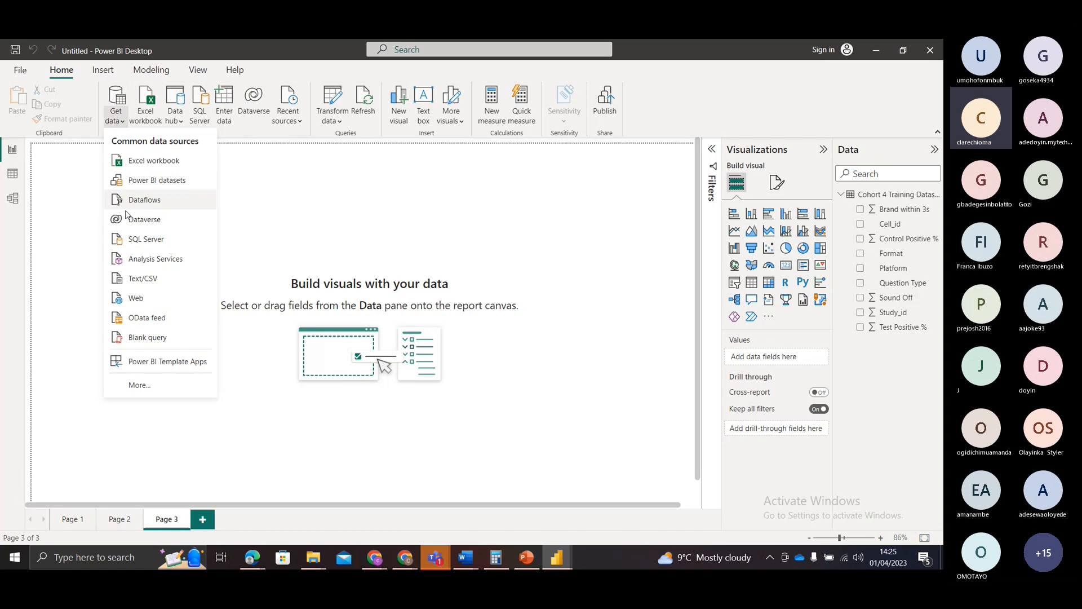
click(138, 278)
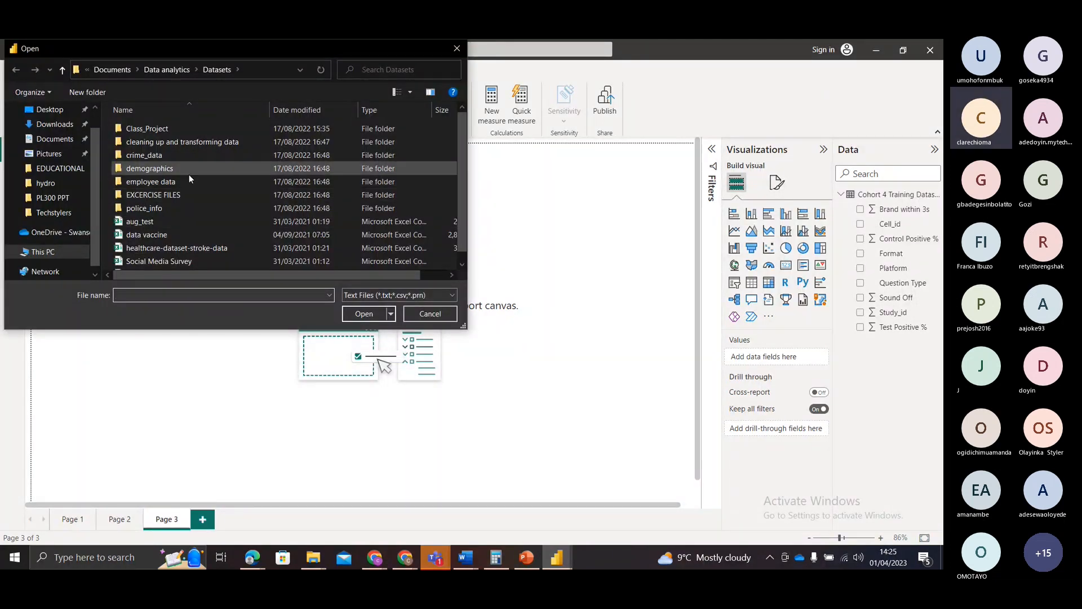
click(420, 313)
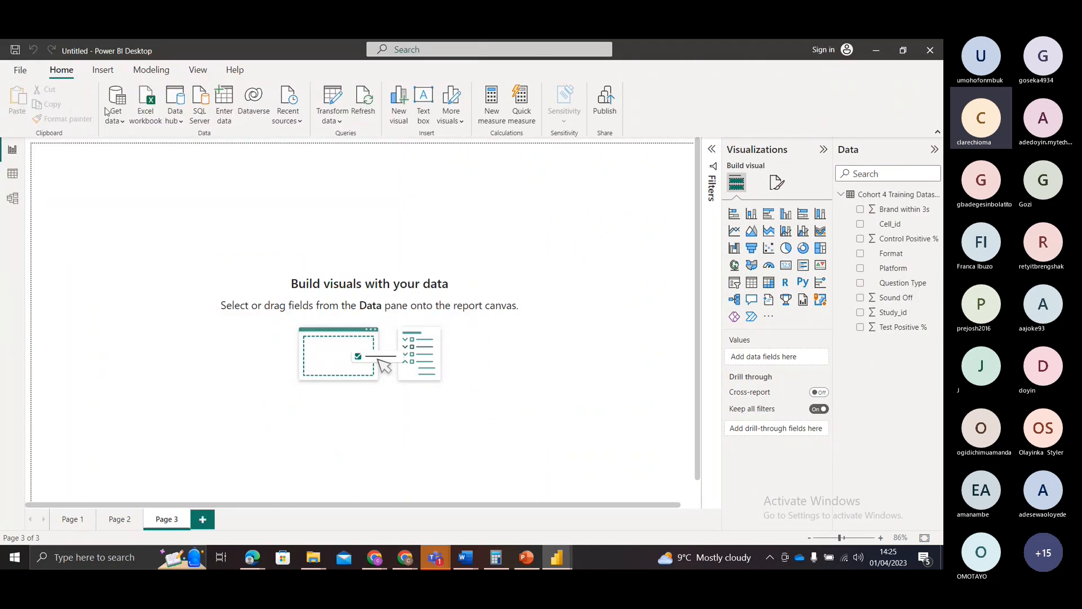
click(119, 123)
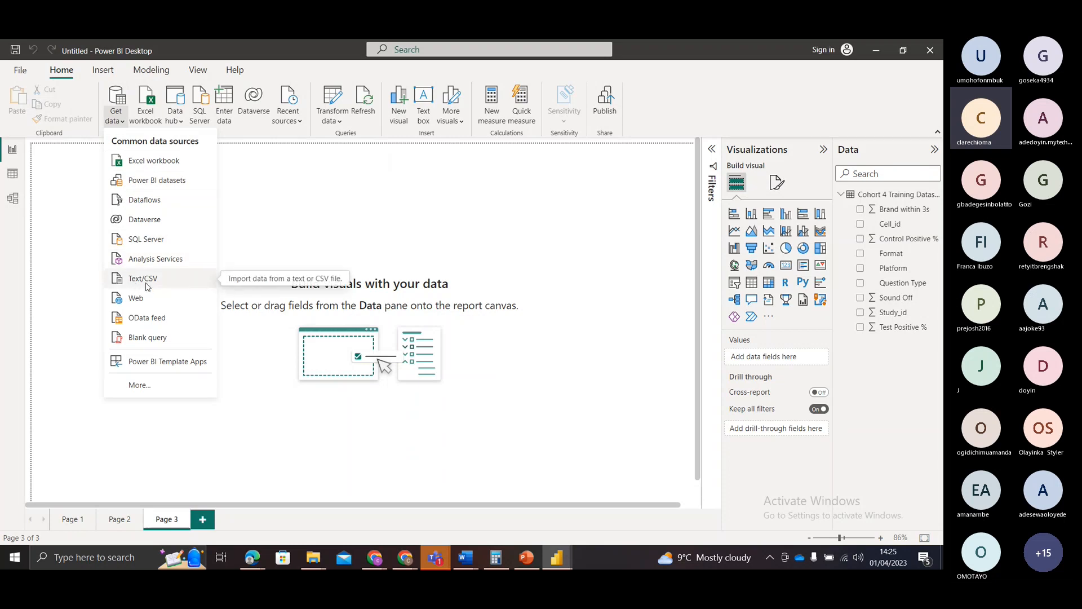
click(240, 264)
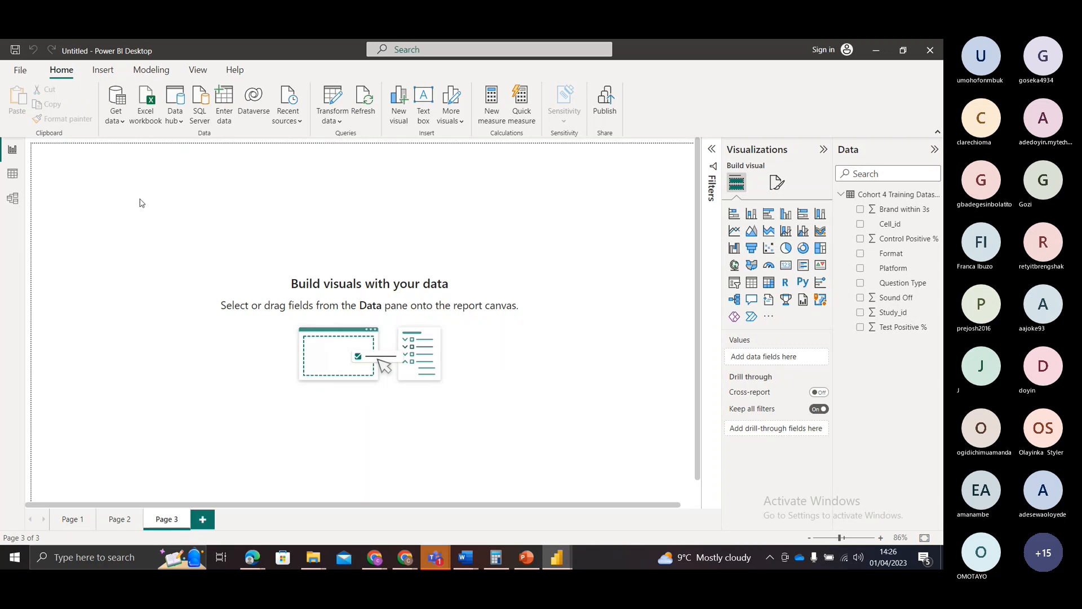
Step: Connect to the data vaccine file in the Datasets folder with the Text/CSV connector and send it to Power Query Editor for transformation
click(120, 115)
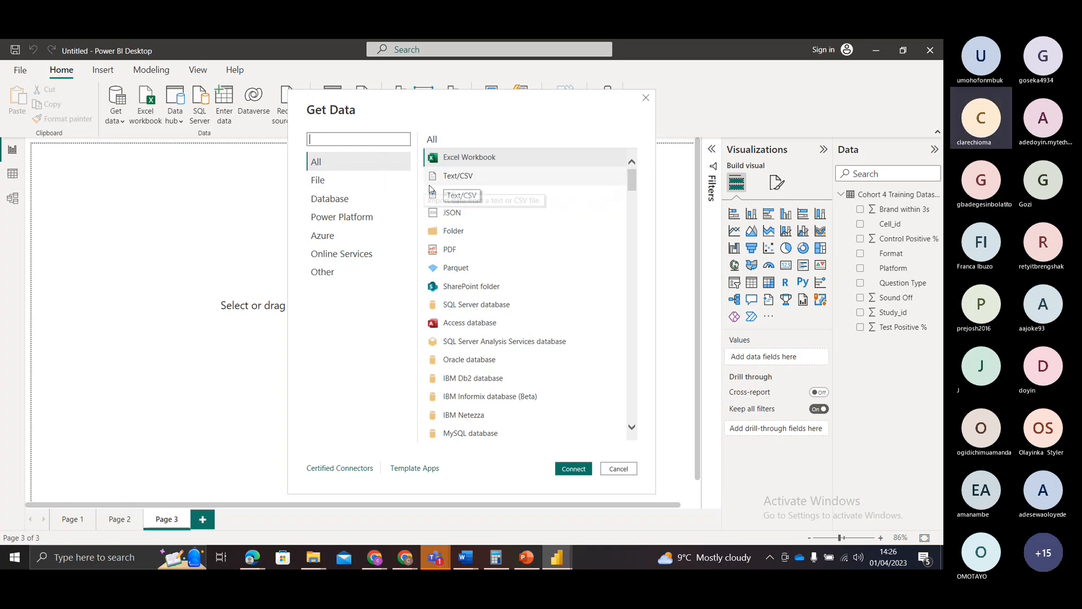
click(375, 185)
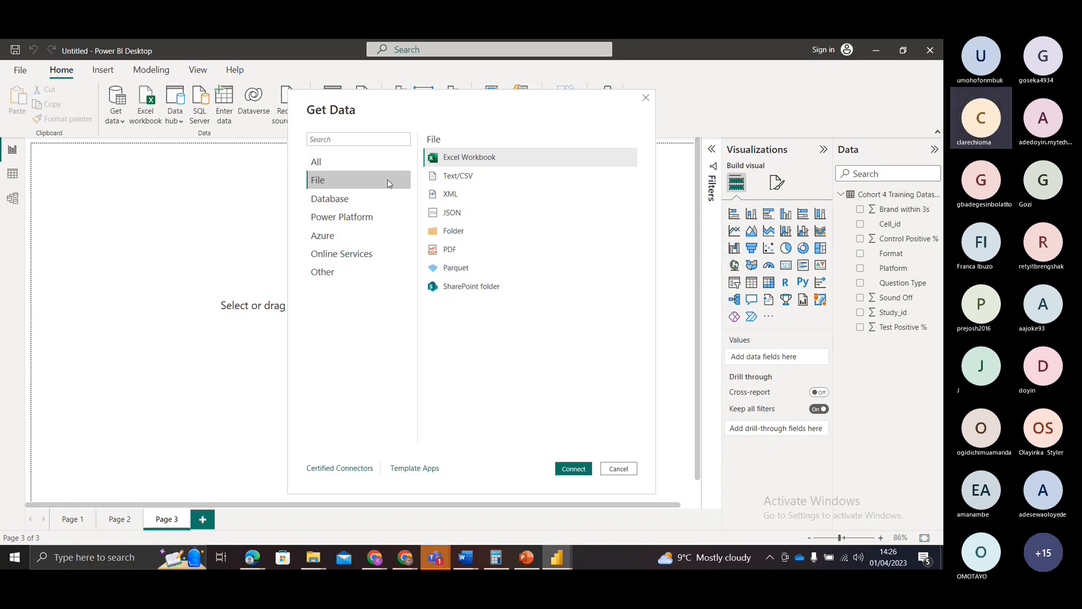
click(472, 180)
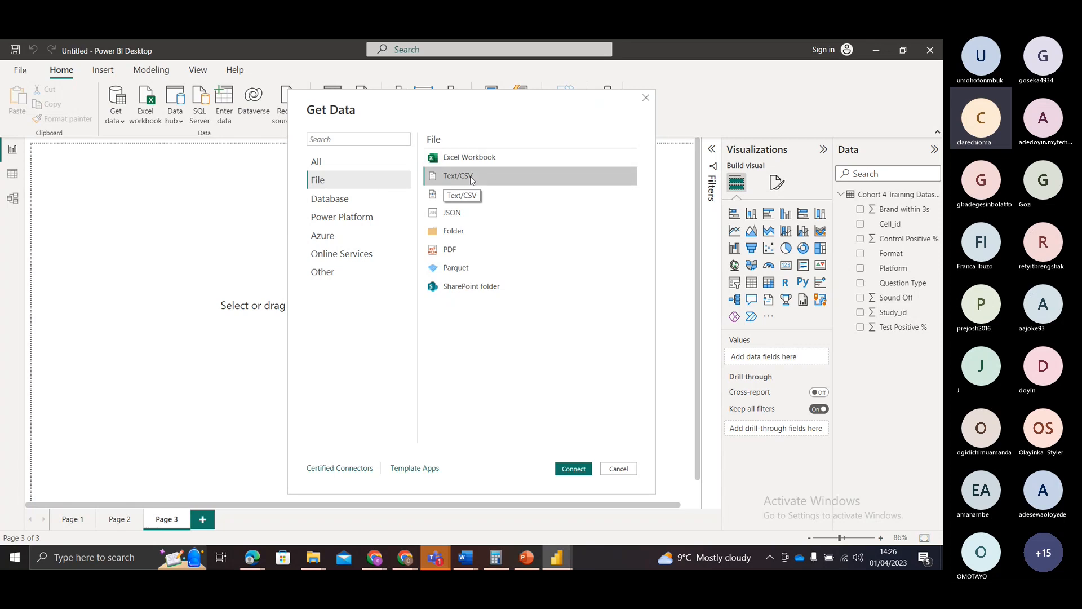
click(581, 468)
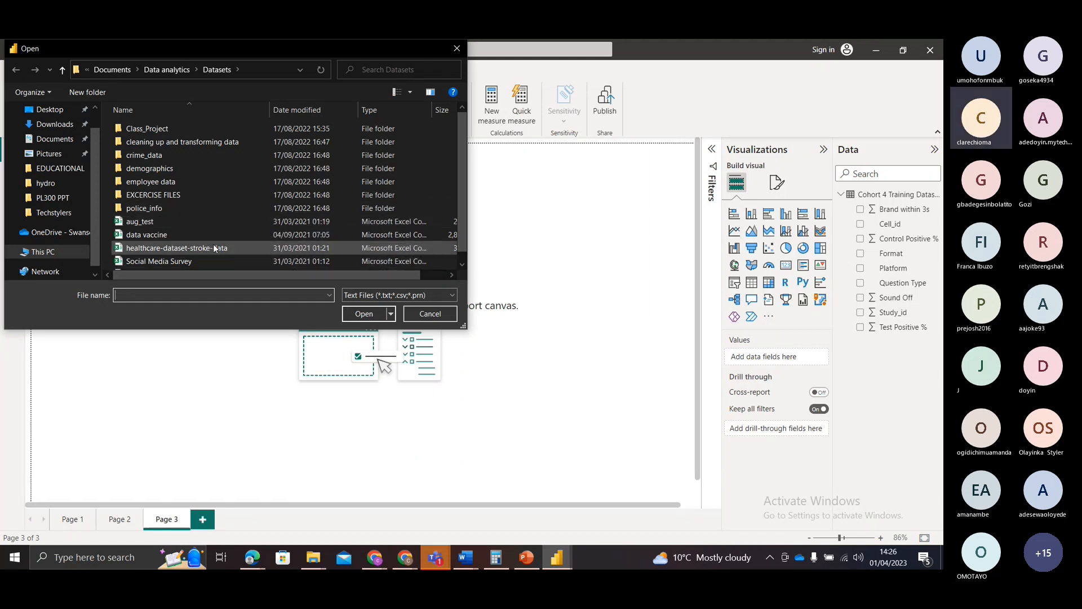
click(146, 234)
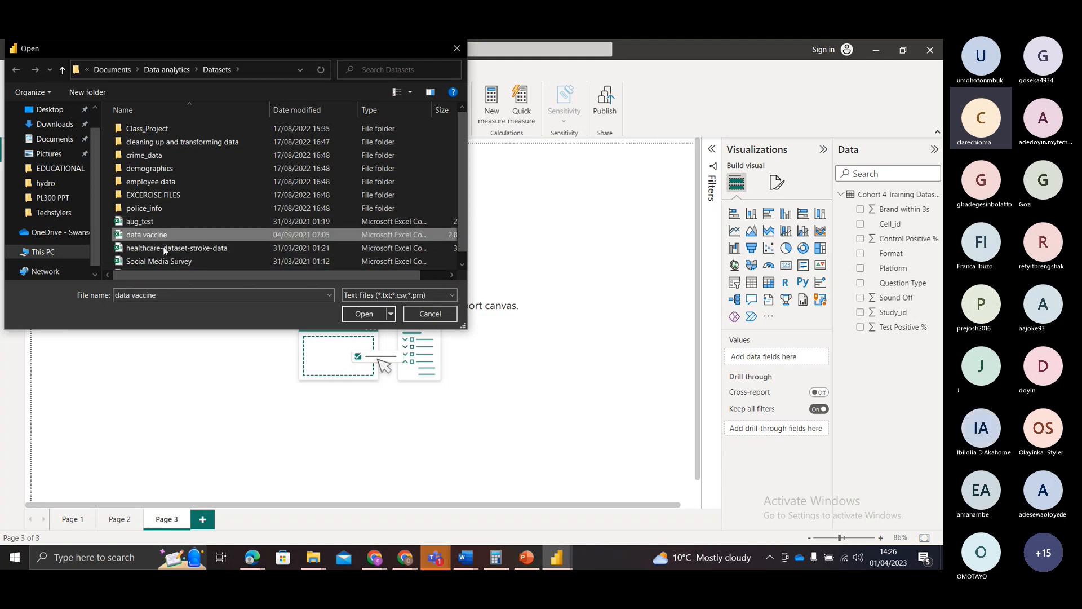
click(360, 313)
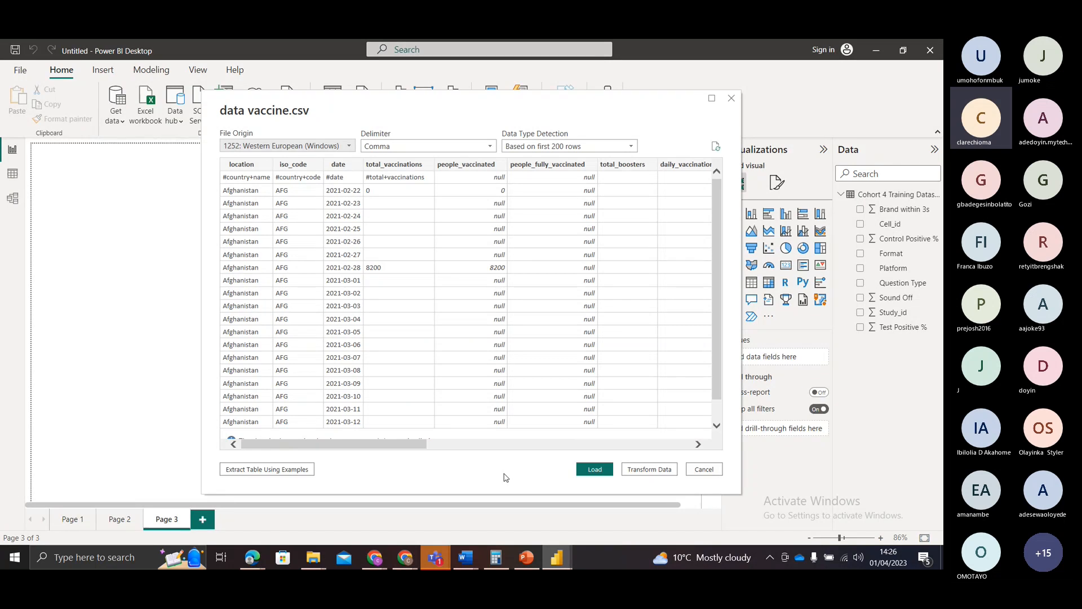
click(641, 471)
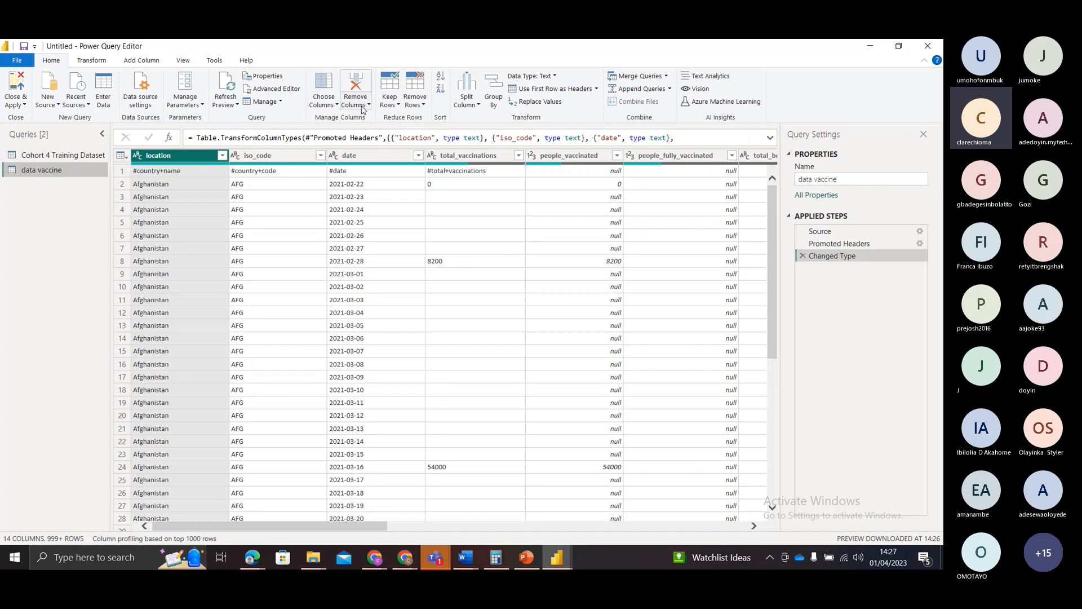
right_click(378, 162)
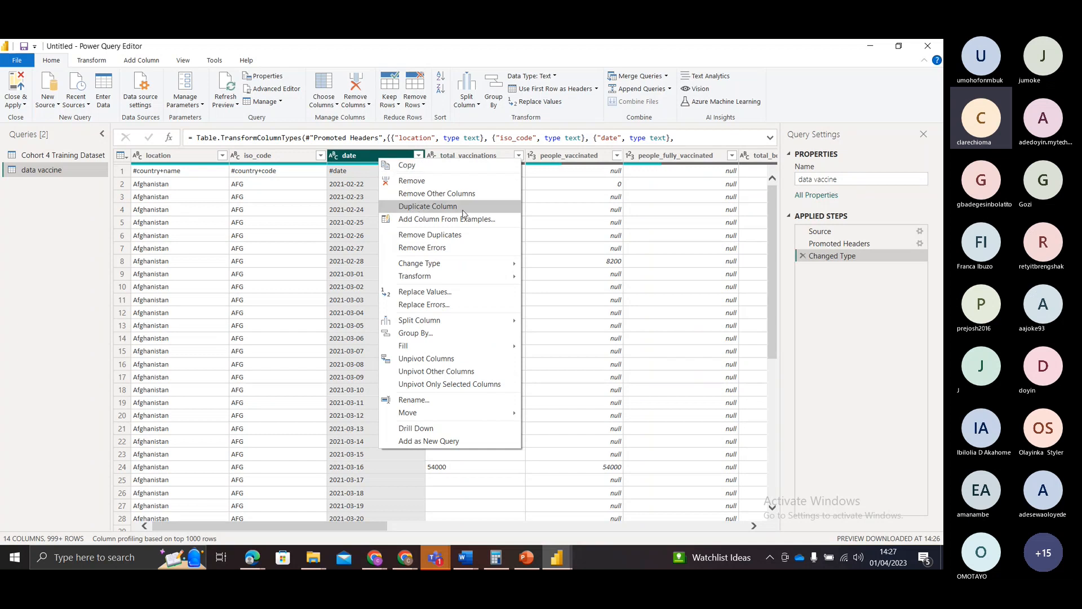
mouse_move(479, 269)
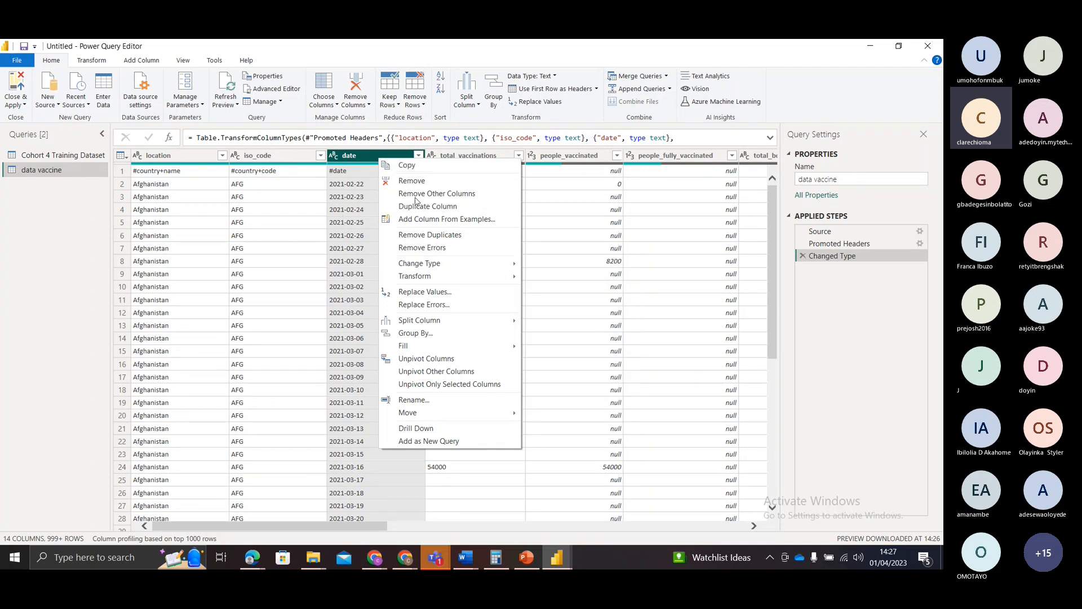
click(316, 187)
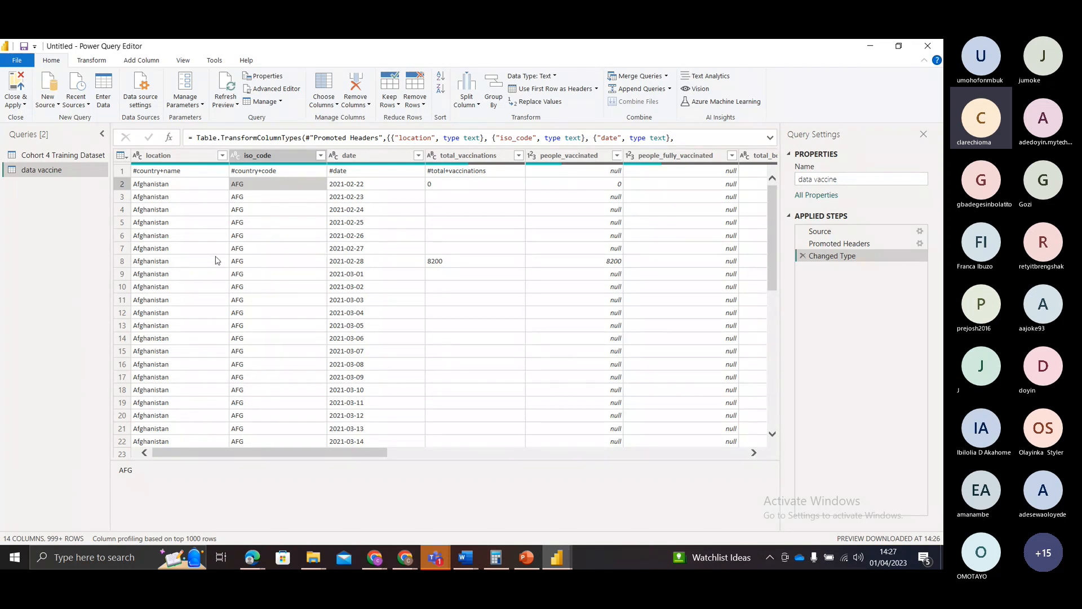
Step: Close and apply the data vaccine query to load it into the report, and expand its table to review the fields
click(20, 106)
click(23, 119)
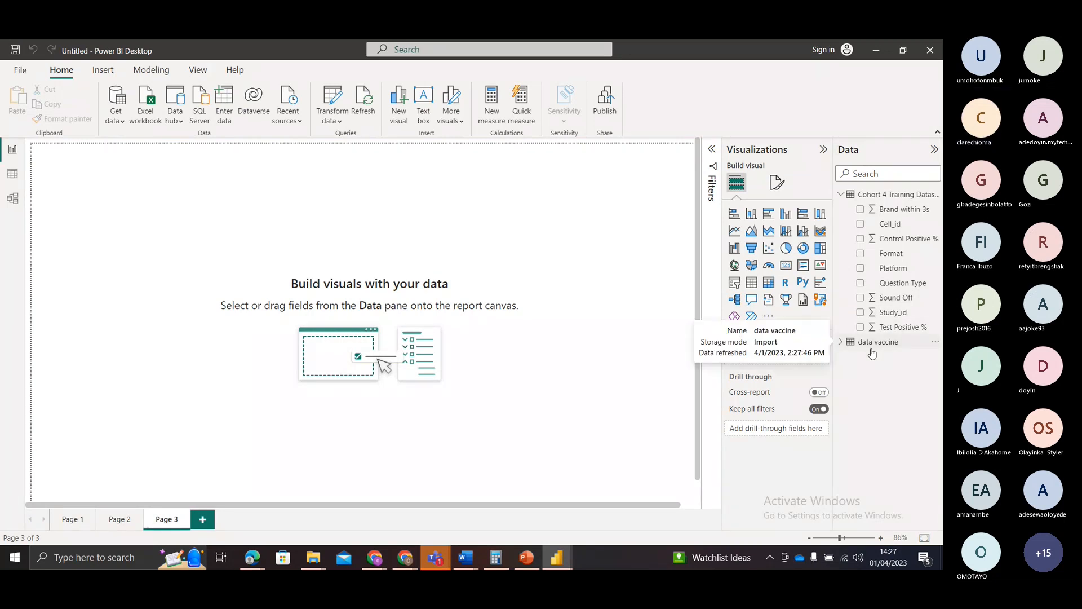
click(841, 342)
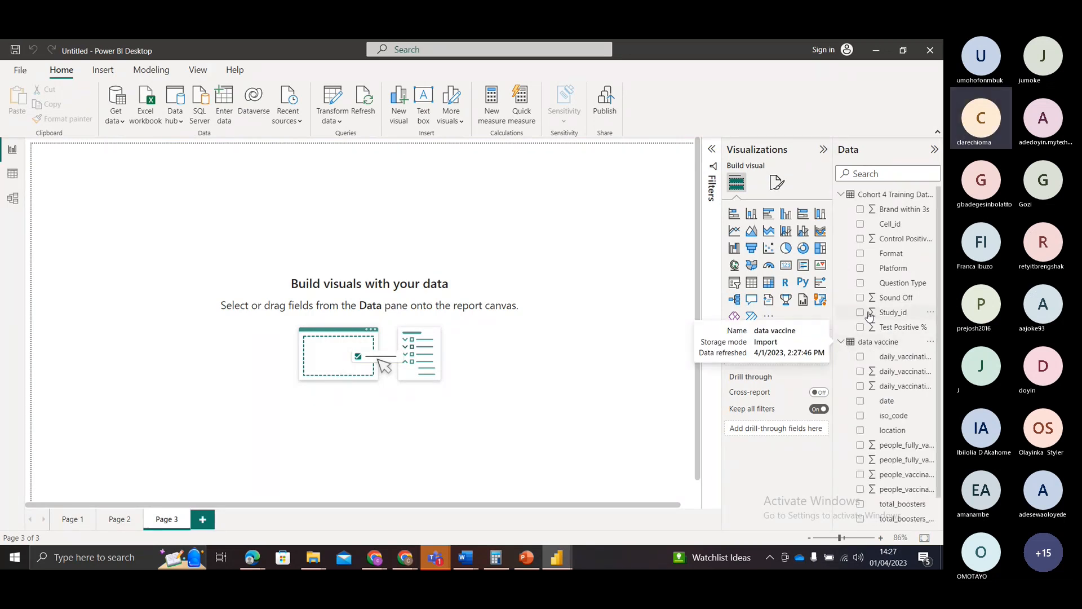
scroll(870, 316, down, 1)
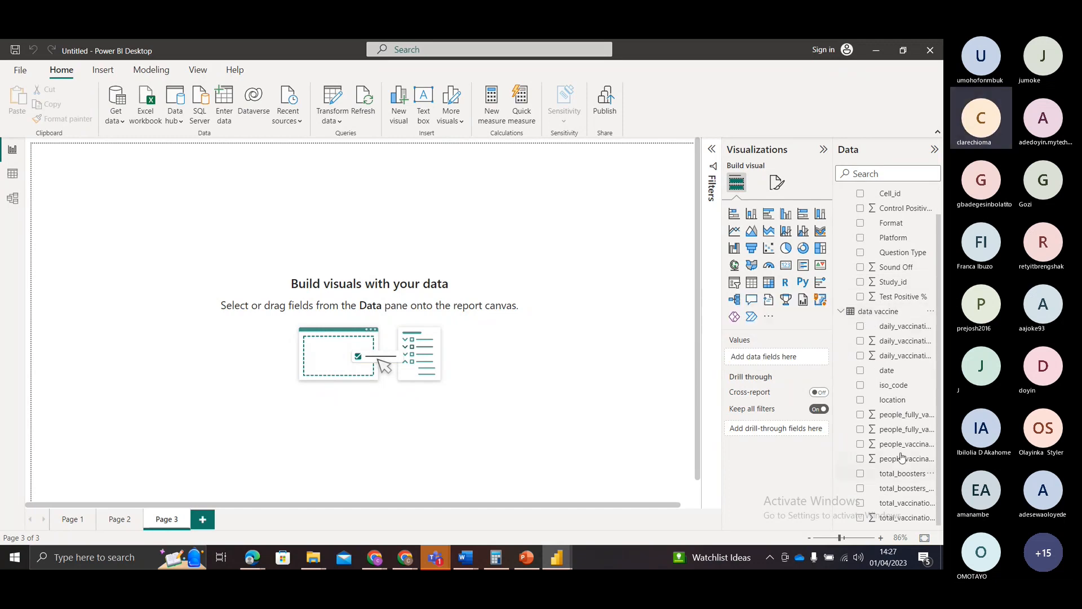
Step: Review the data vaccine table's rows and columns in Data view, and open Model view with both table cards
click(8, 179)
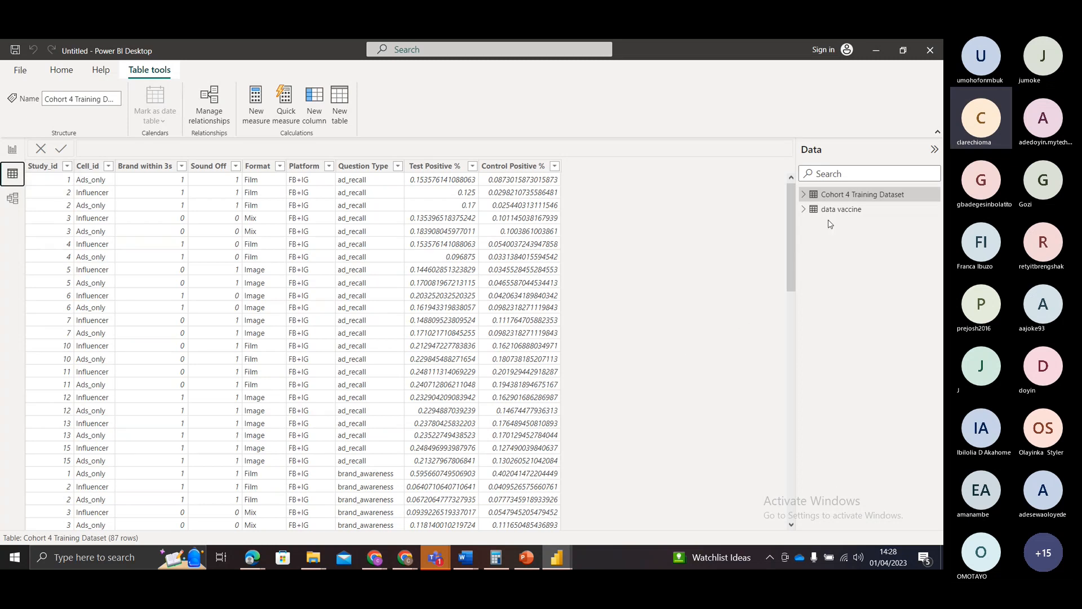
click(832, 215)
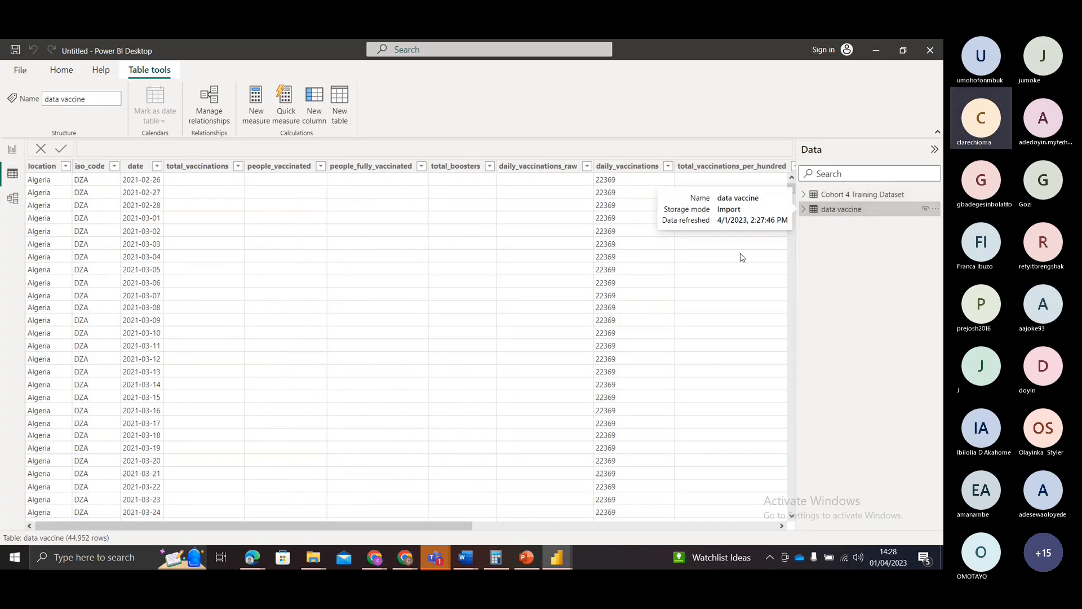
drag(389, 525, 292, 539)
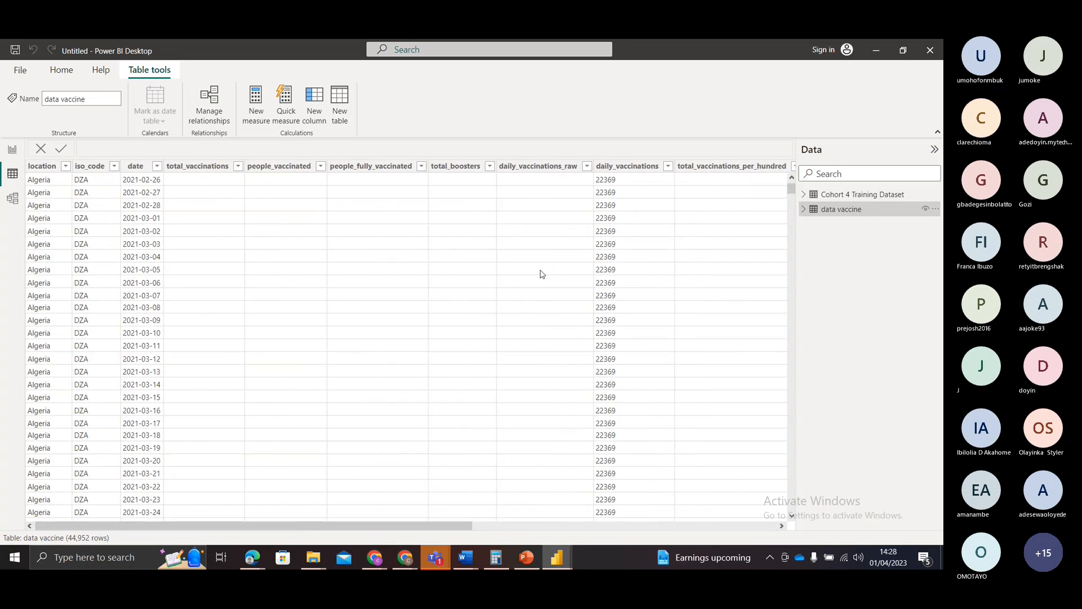
click(12, 198)
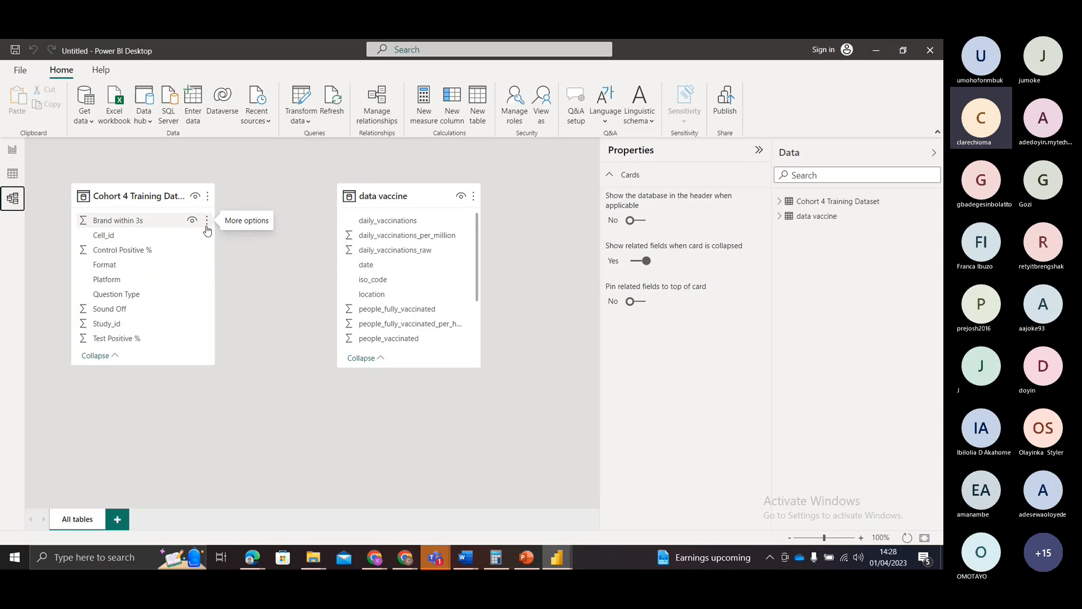
Step: Try to relate Cell_id in the Cohort 4 Training Dataset table to iso_code in data vaccine, and cancel the new relationship
click(179, 317)
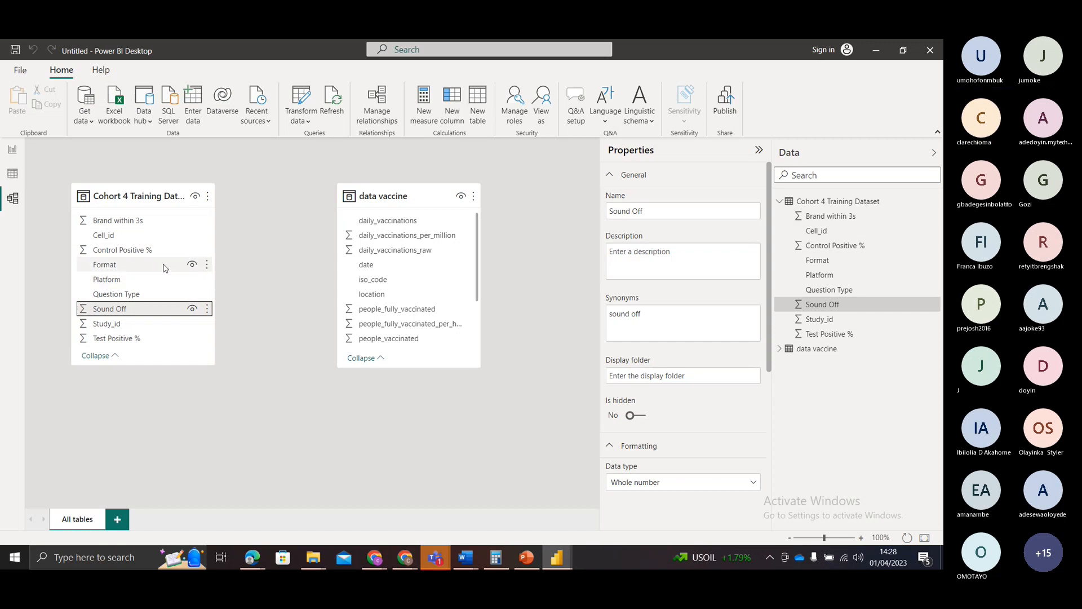
scroll(406, 259, down, 1)
scroll(430, 259, down, 3)
scroll(430, 259, up, 3)
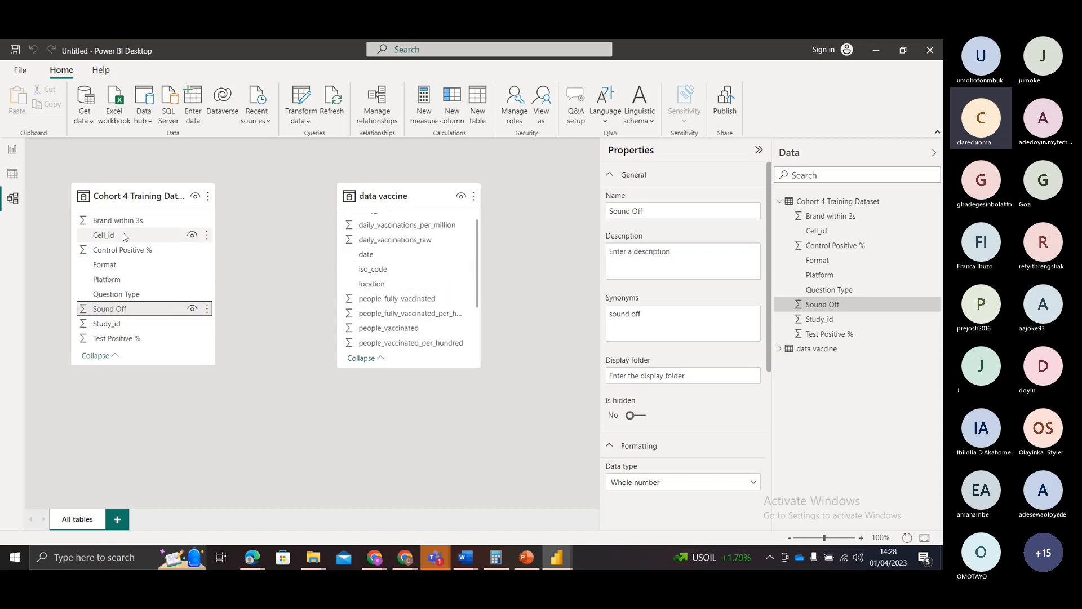
drag(174, 238, 426, 275)
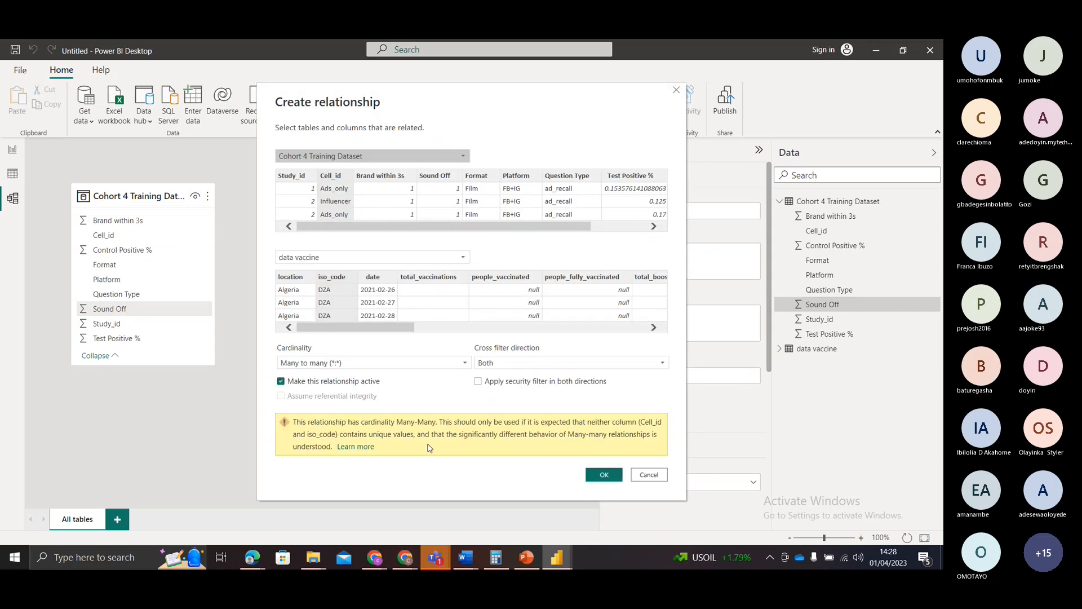
click(647, 476)
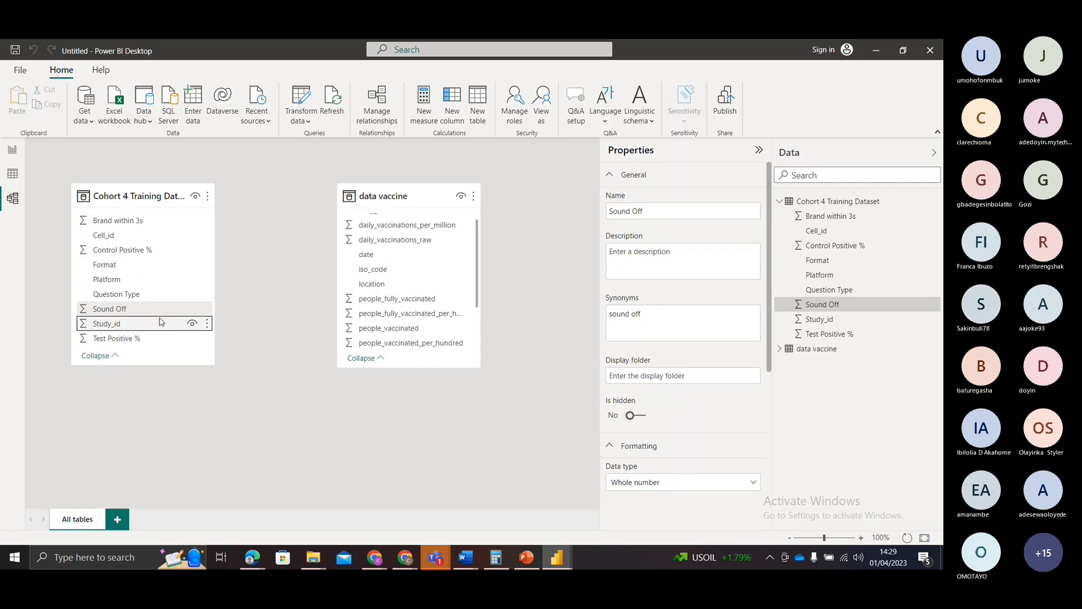
Step: Create an active many-to-many relationship between Study_id in Cohort 4 Training Dataset and iso_code in data vaccine, with cross filter direction Both
drag(159, 325, 384, 273)
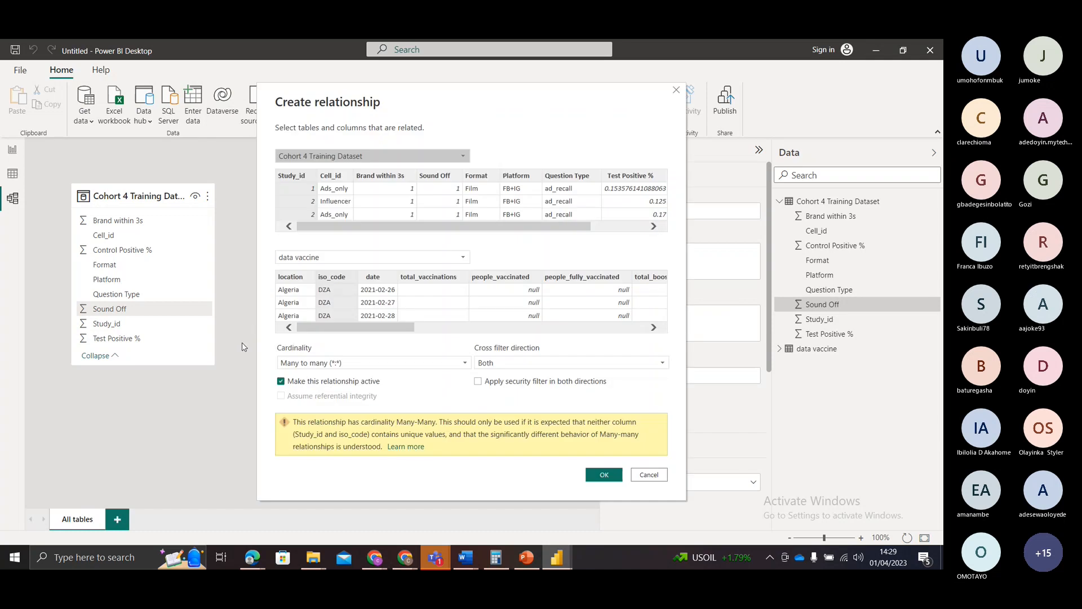
click(604, 474)
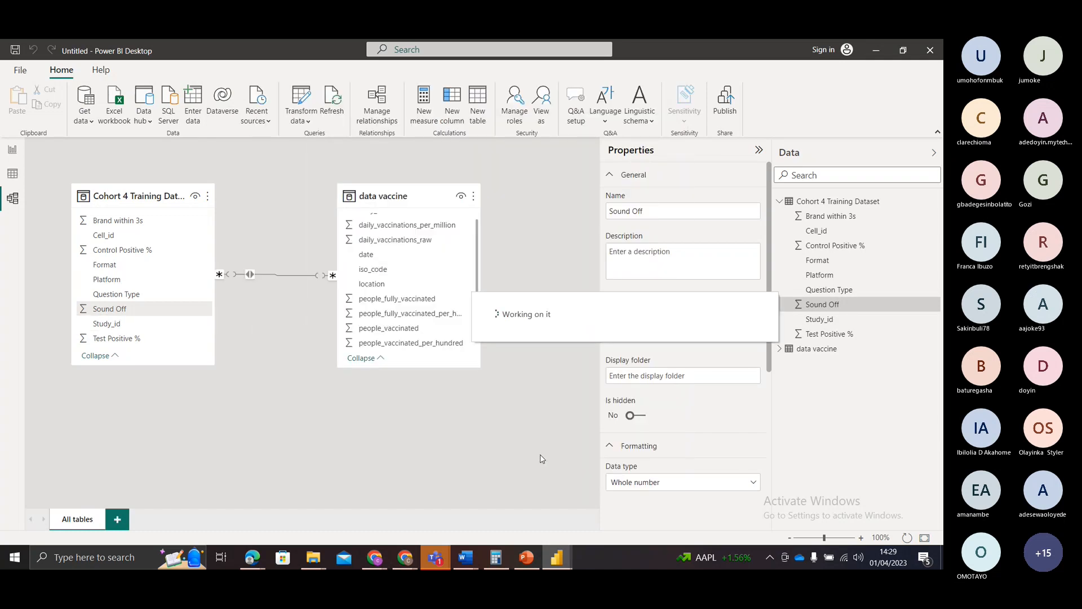
click(457, 427)
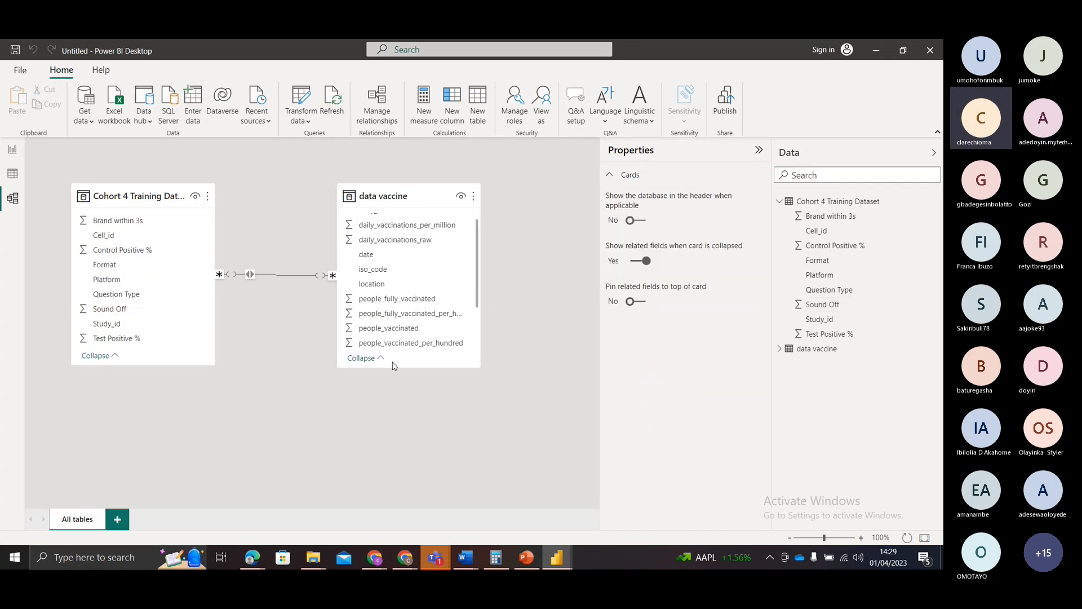
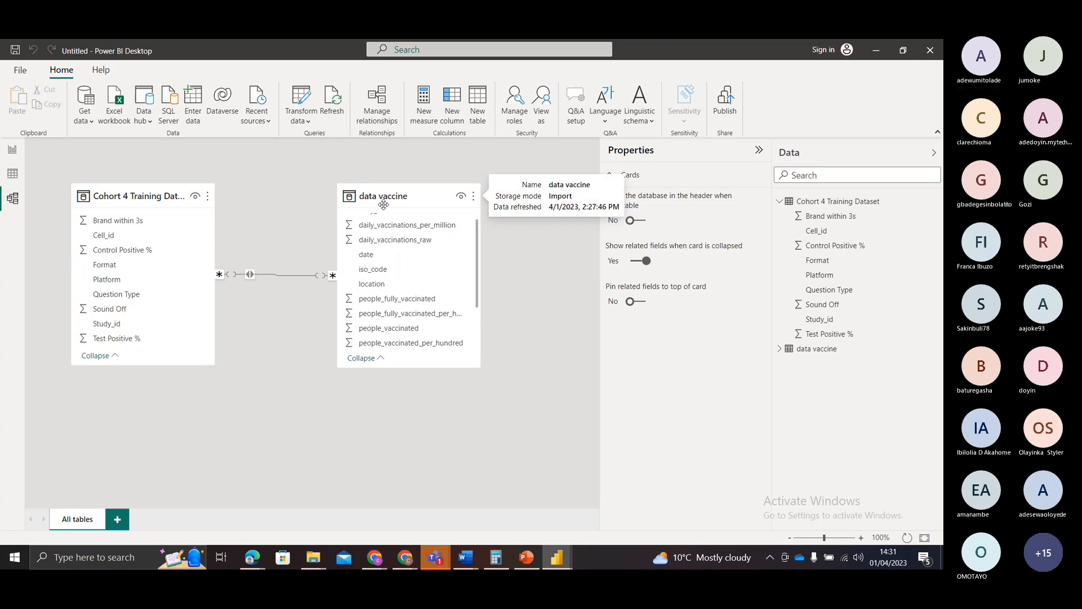
Step: Rename the data vaccine table as Sales Dept in Data view
click(4, 173)
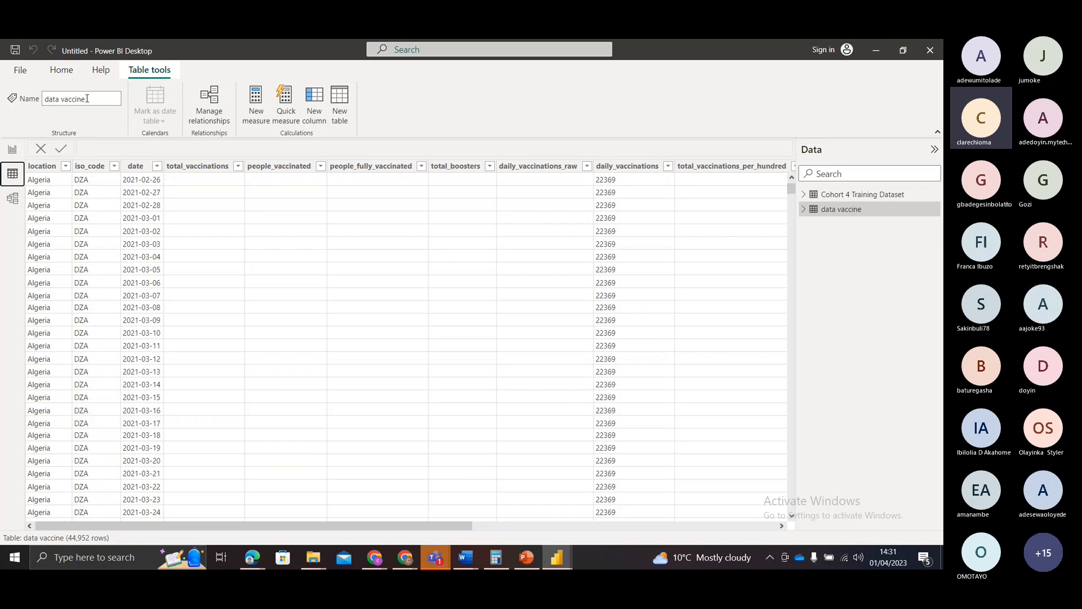
click(60, 99)
drag(60, 99, 80, 100)
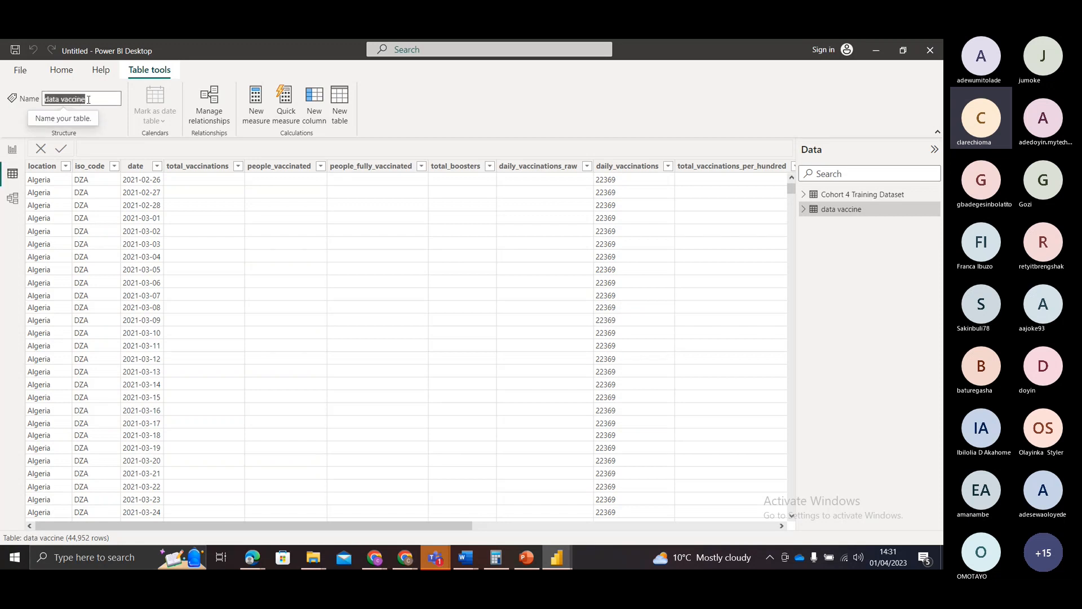
text(Sales D)
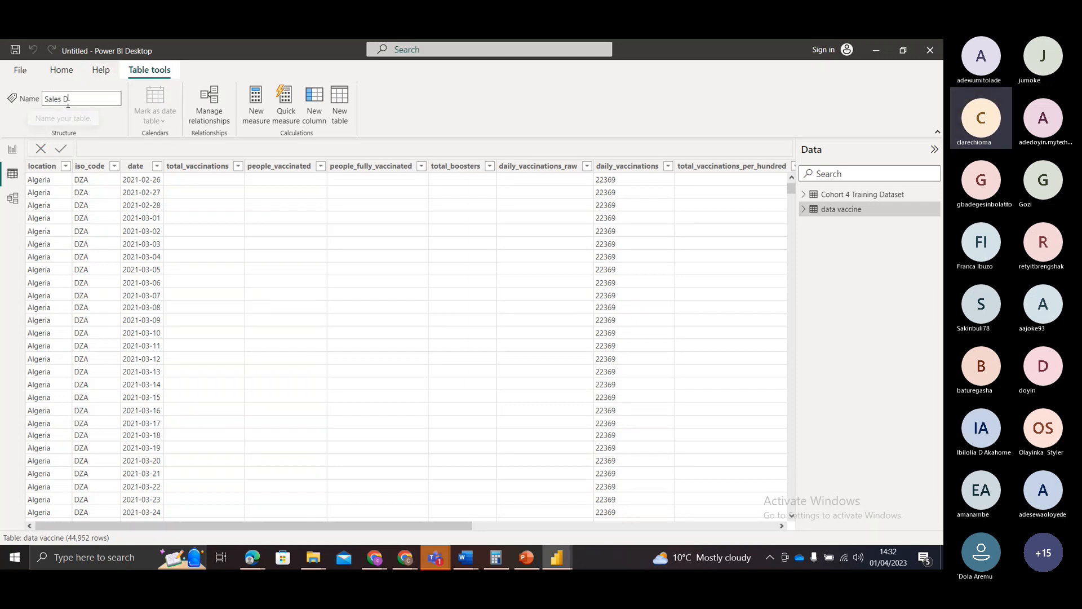
text(ept)
key(Return)
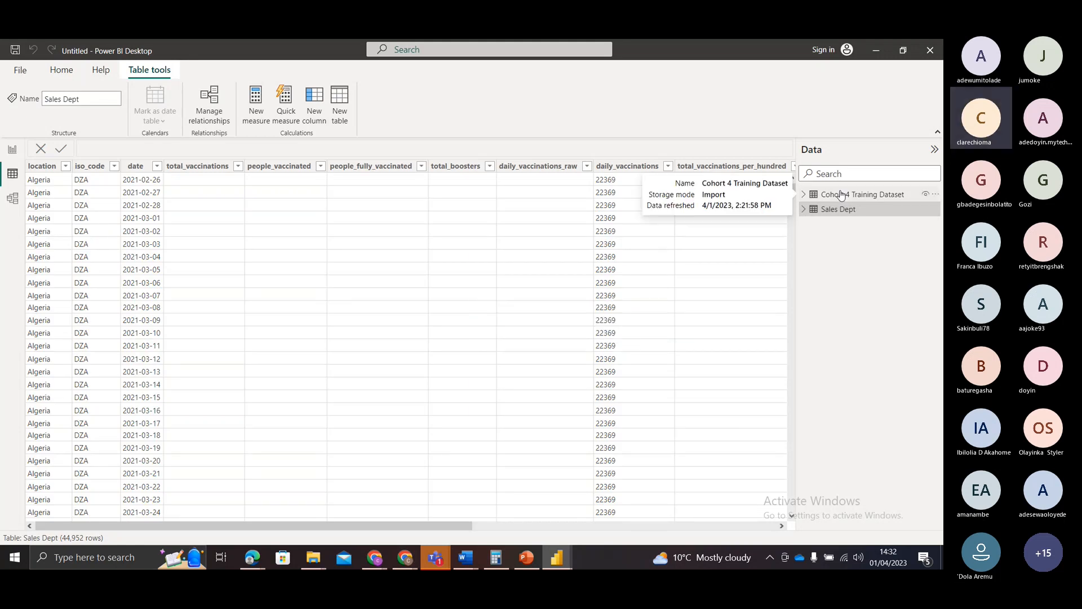
Step: Rename the Cohort 4 Training Dataset table as HR dept
click(841, 195)
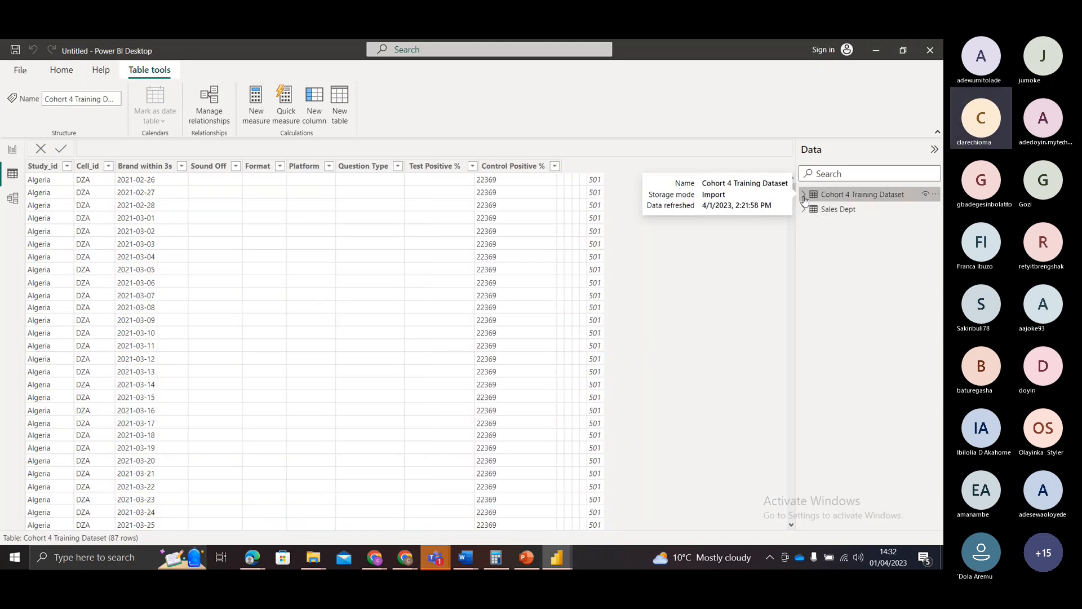
click(83, 102)
click(82, 101)
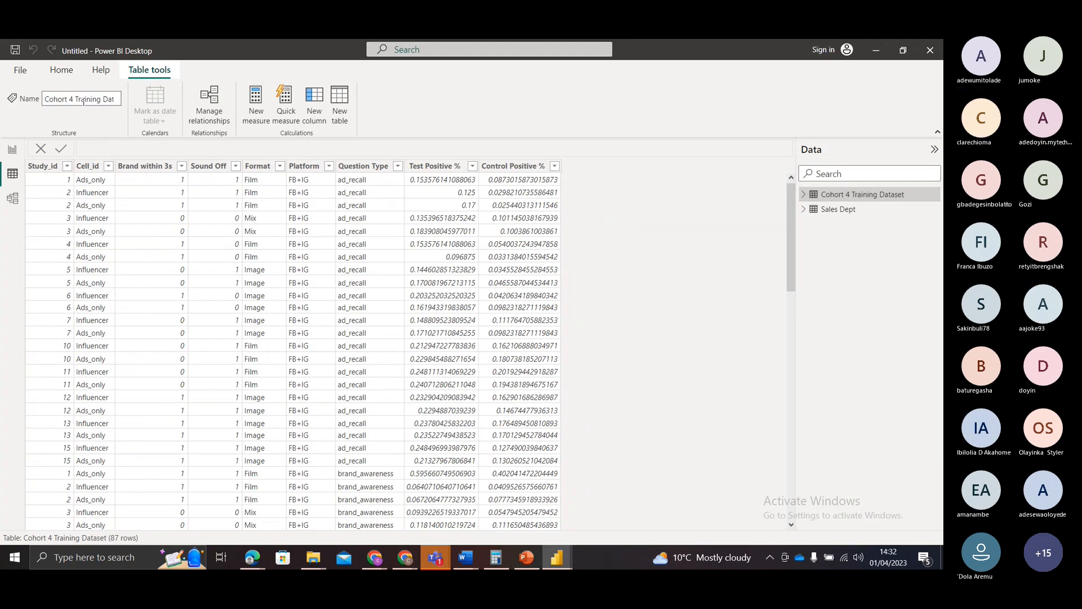
text(HR)
key(BackSpace)
key(BackSpace)
key(BackSpace)
key(BackSpace)
key(BackSpace)
key(BackSpace)
key(BackSpace)
key(BackSpace)
key(BackSpace)
key(BackSpace)
key(BackSpace)
key(BackSpace)
key(BackSpace)
key(BackSpace)
key(BackSpace)
key(BackSpace)
key(BackSpace)
key(BackSpace)
key(BackSpace)
key(BackSpace)
text(HR)
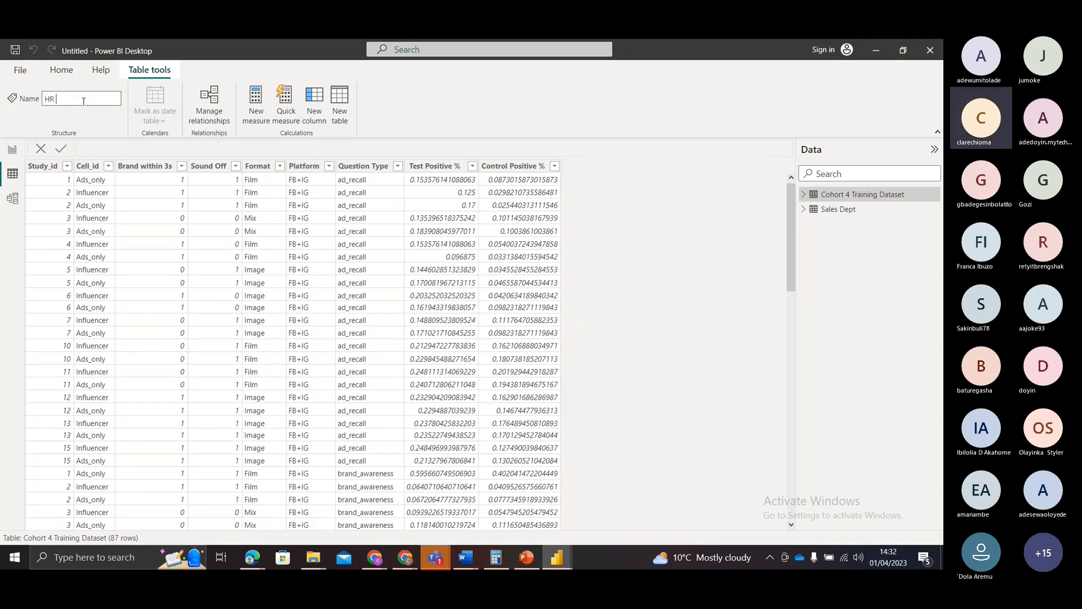
text( dept)
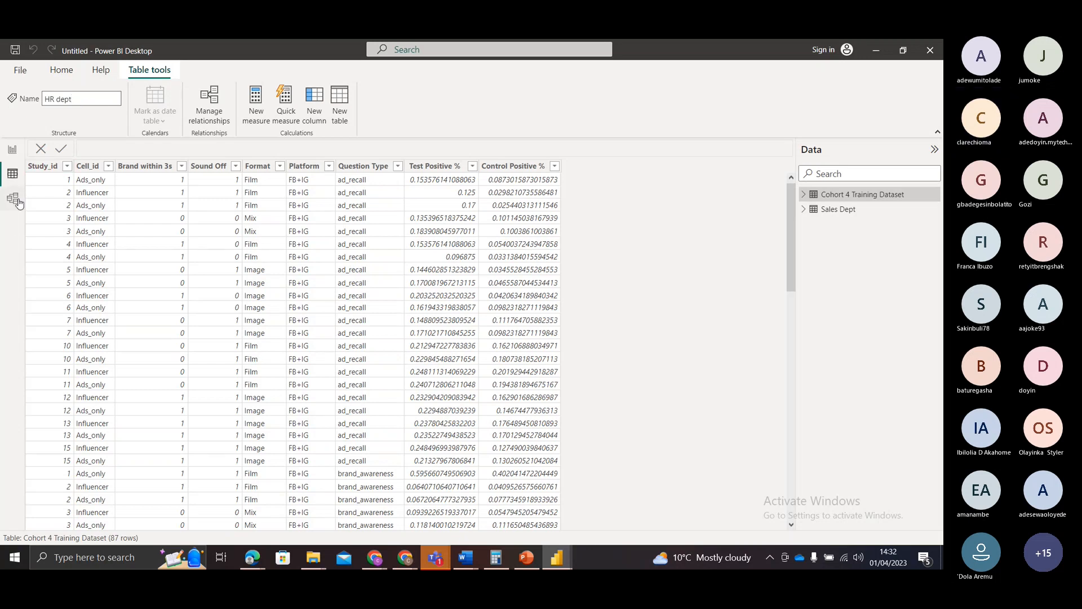
click(108, 133)
Step: Check the renamed table cards in Model view, look through the Report, Data and Model views, and return to Report view
click(13, 201)
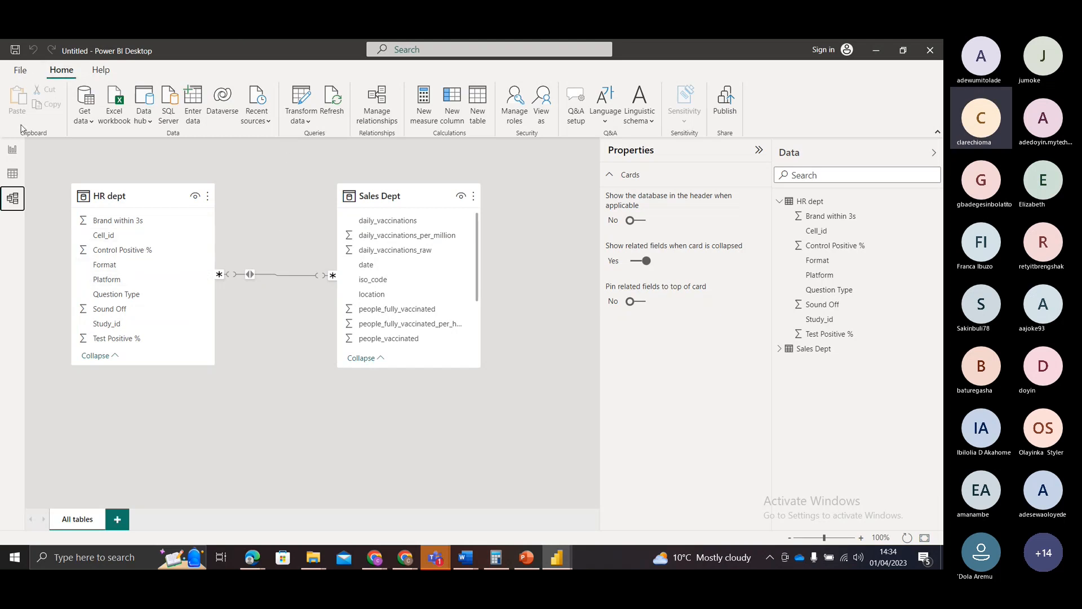
click(12, 150)
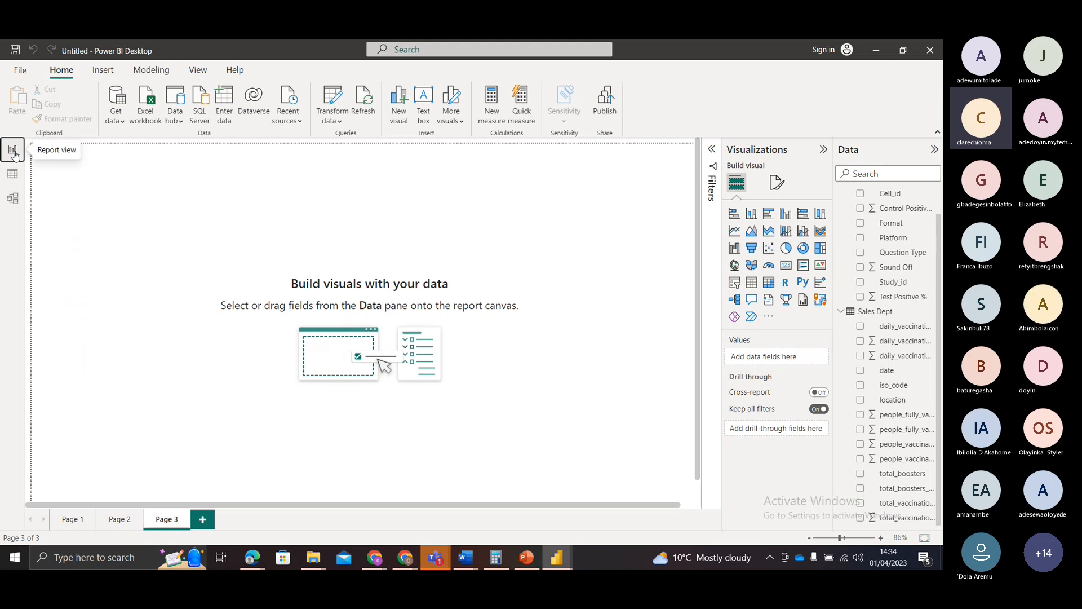
click(13, 174)
click(13, 197)
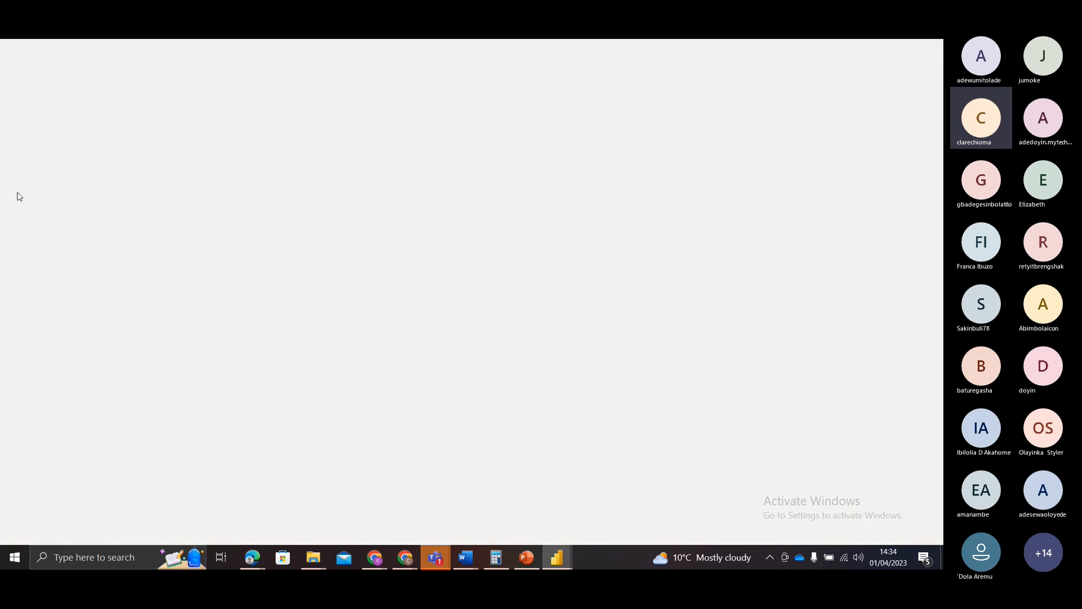
click(10, 152)
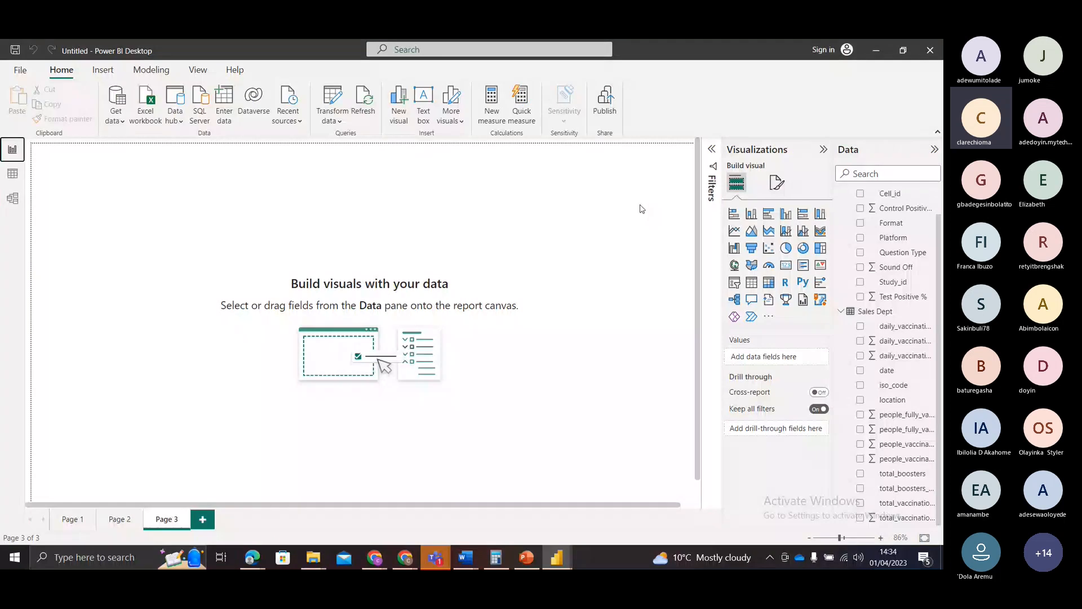
Step: View the connection settings for importing data from a web page, and cancel without entering a URL
click(115, 117)
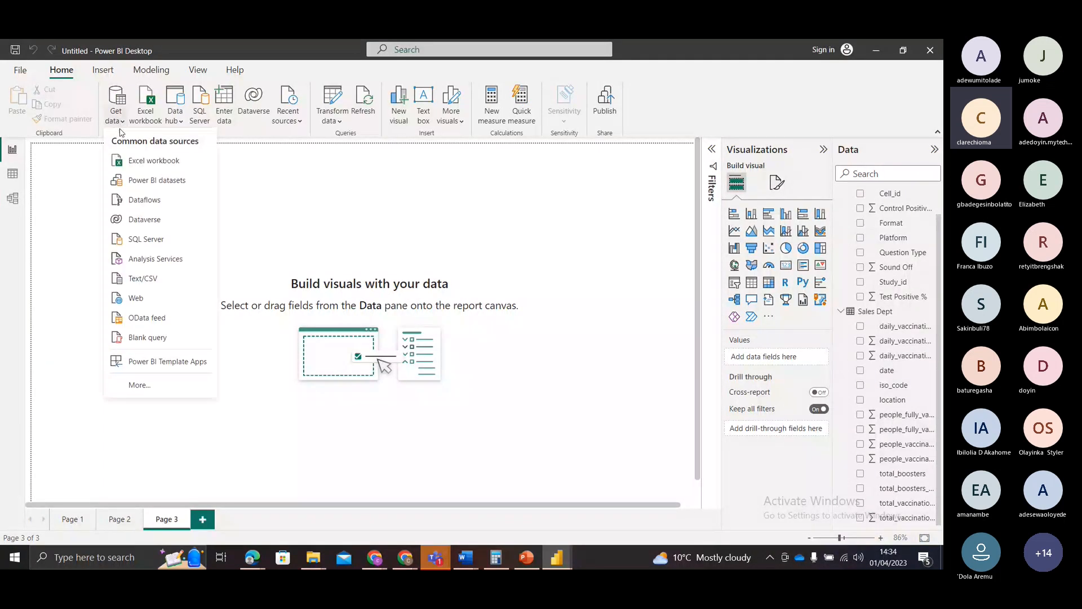
click(146, 306)
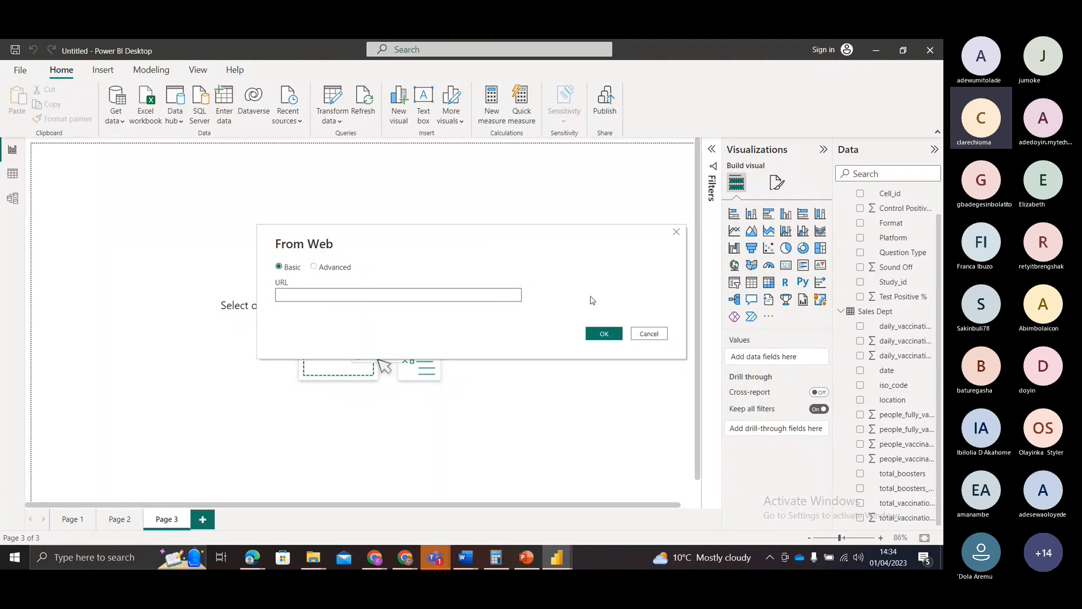
click(647, 333)
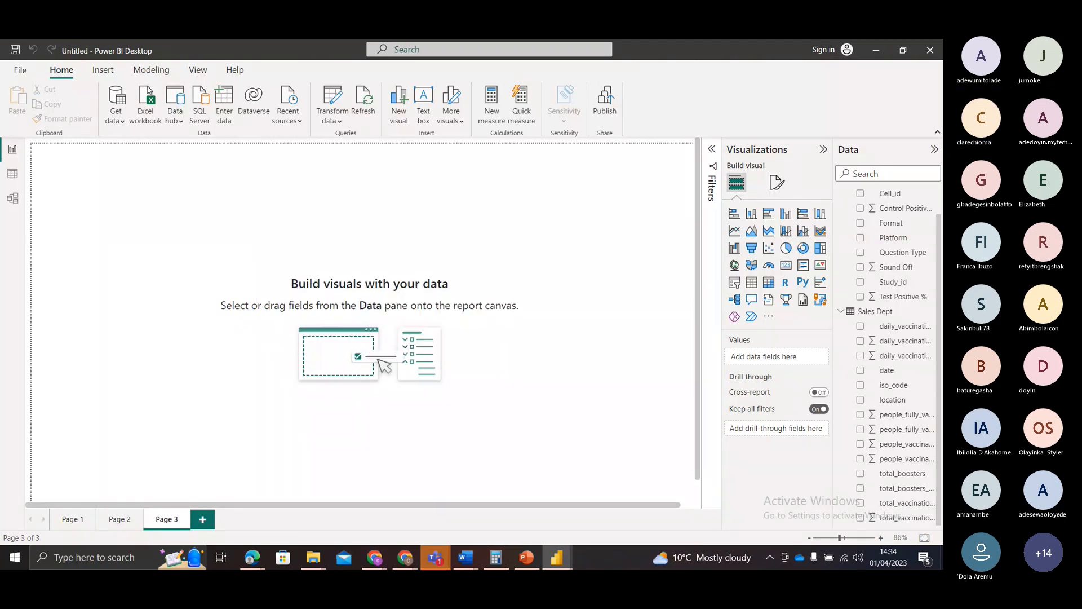
Step: Start a SQL Server database connection with DirectQuery as the data connectivity mode, and close it without connecting
click(120, 126)
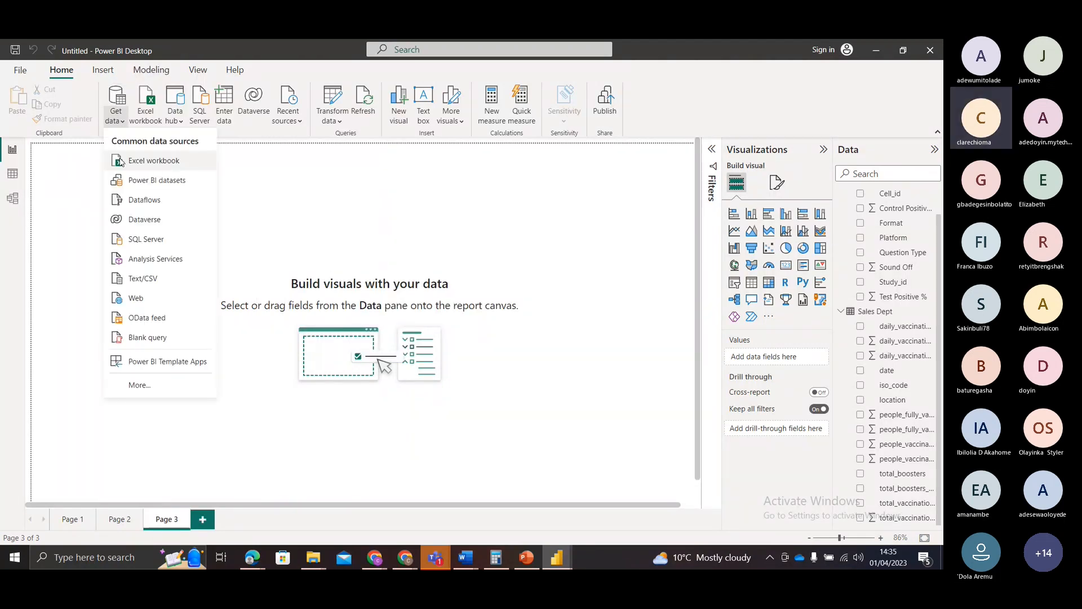
click(141, 241)
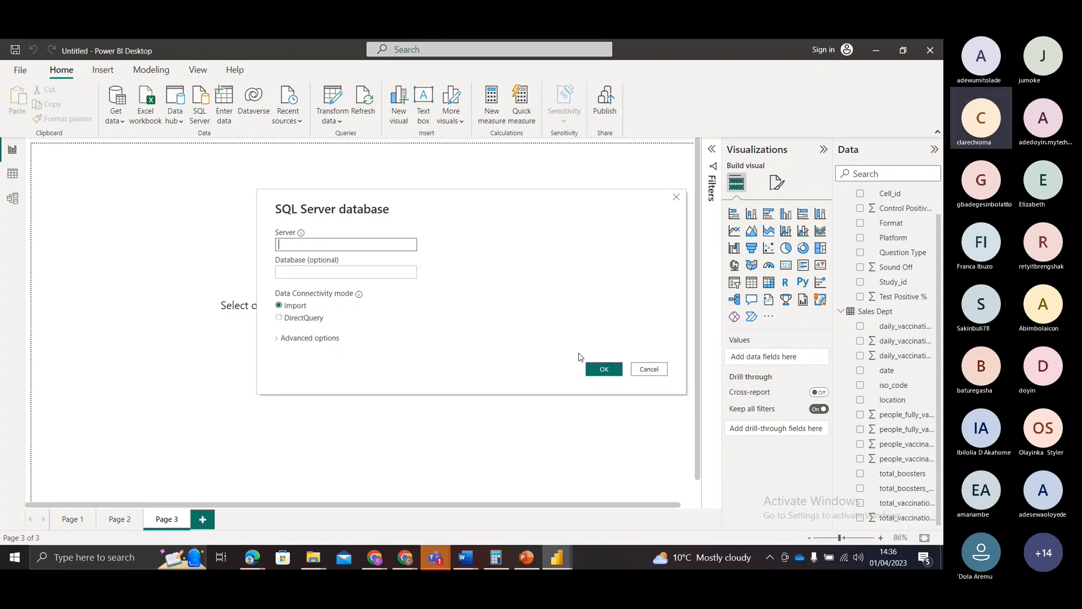
click(279, 319)
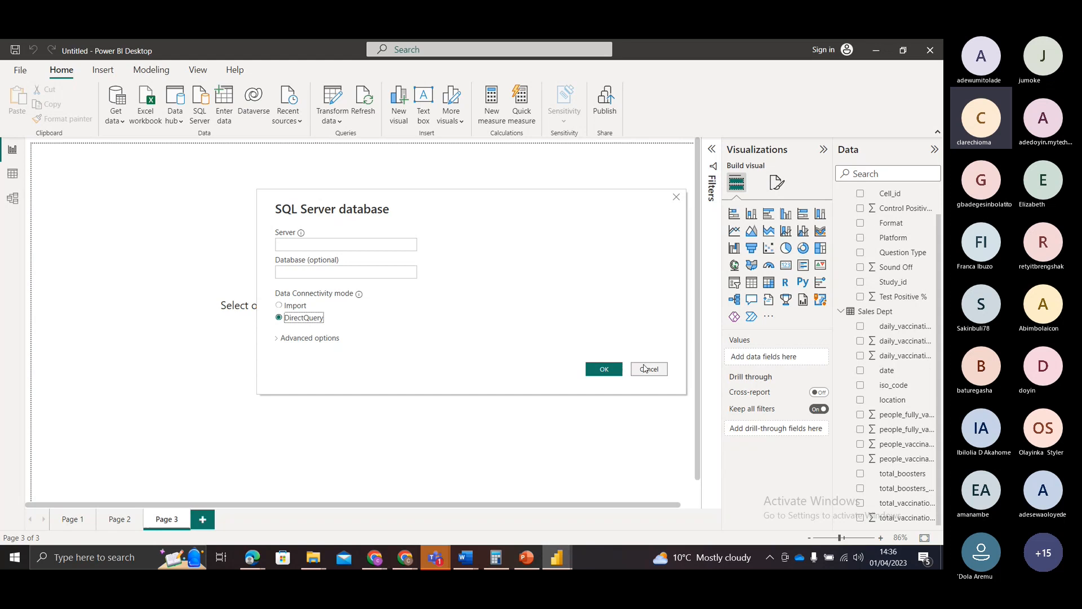
click(677, 197)
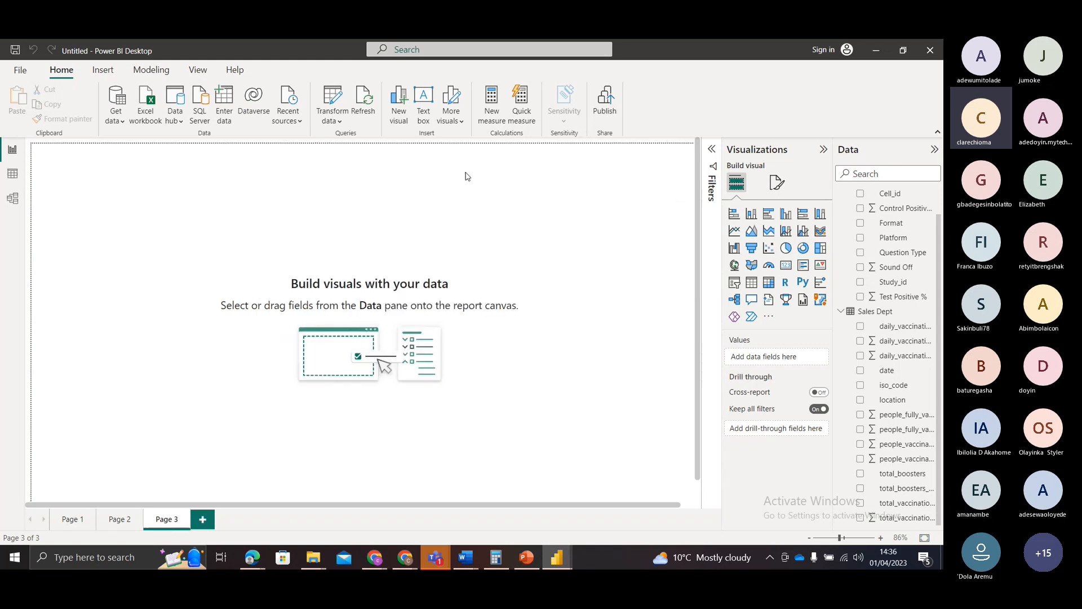
Step: Look over the common data sources once more, and switch to PowerPoint to show the Thank You slide
click(112, 123)
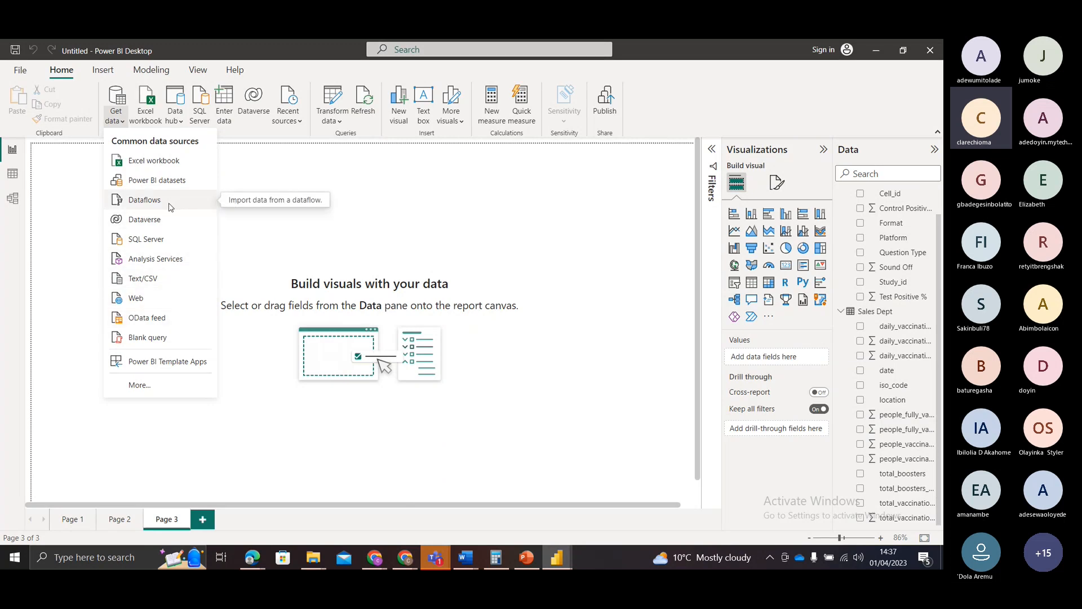
click(263, 227)
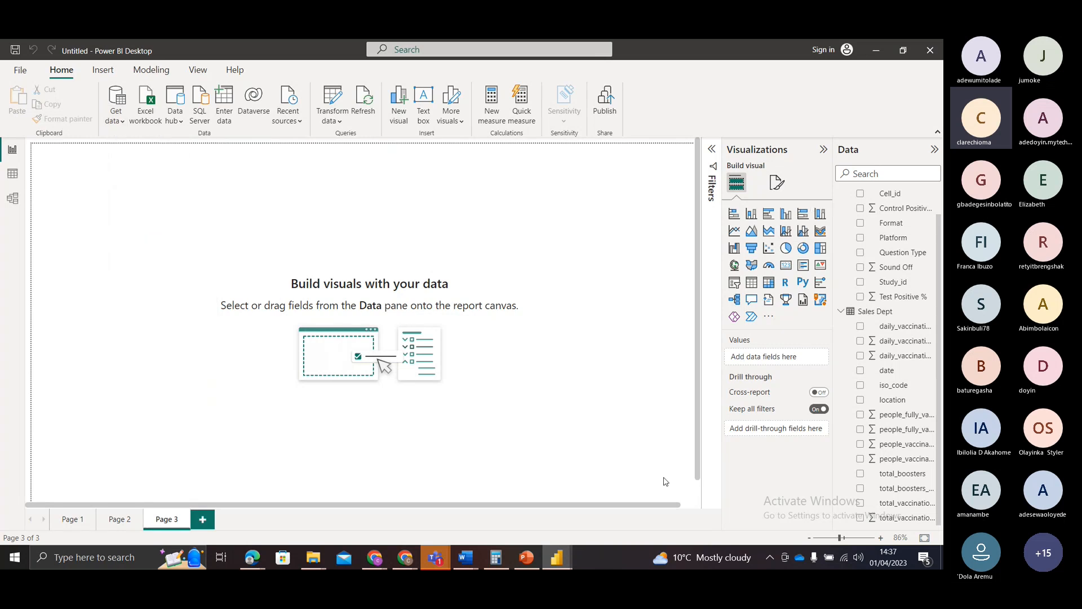
click(530, 558)
click(105, 464)
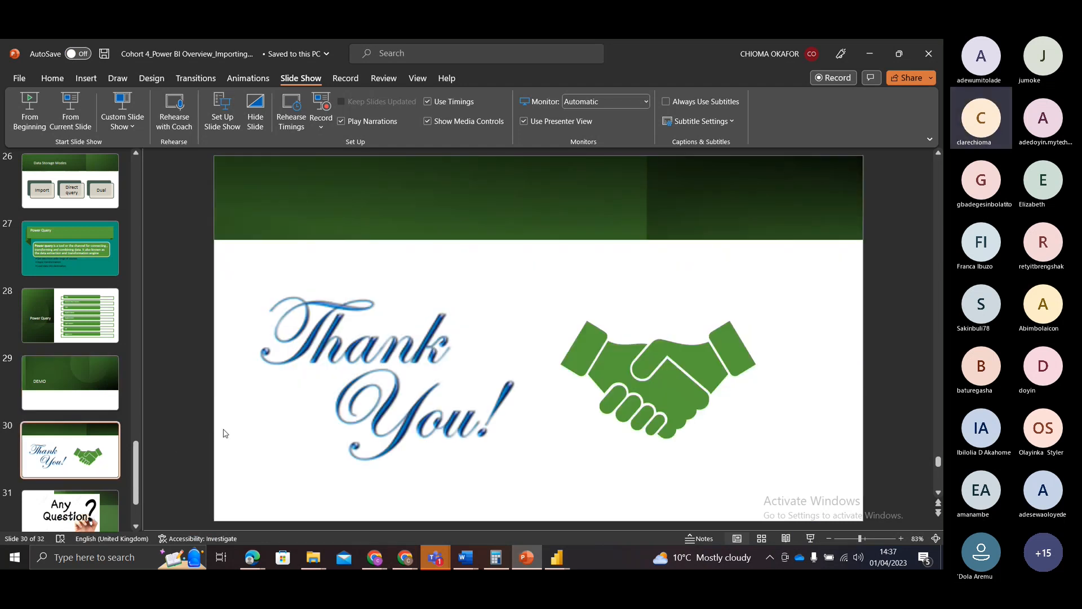
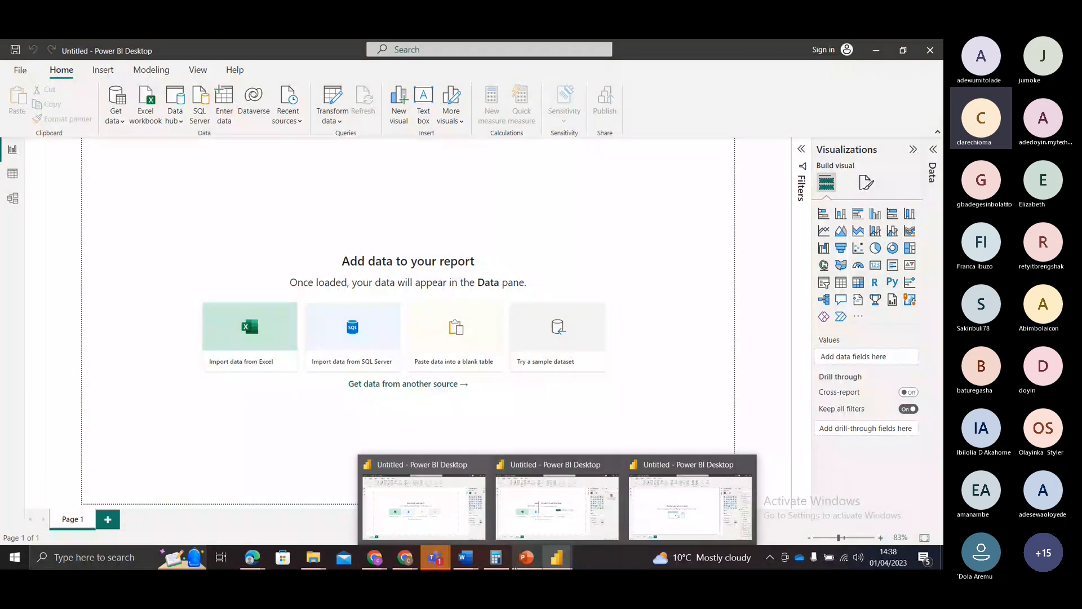
Step: Switch to PowerPoint, present the Any Question slide full screen, and end the slide show
click(526, 557)
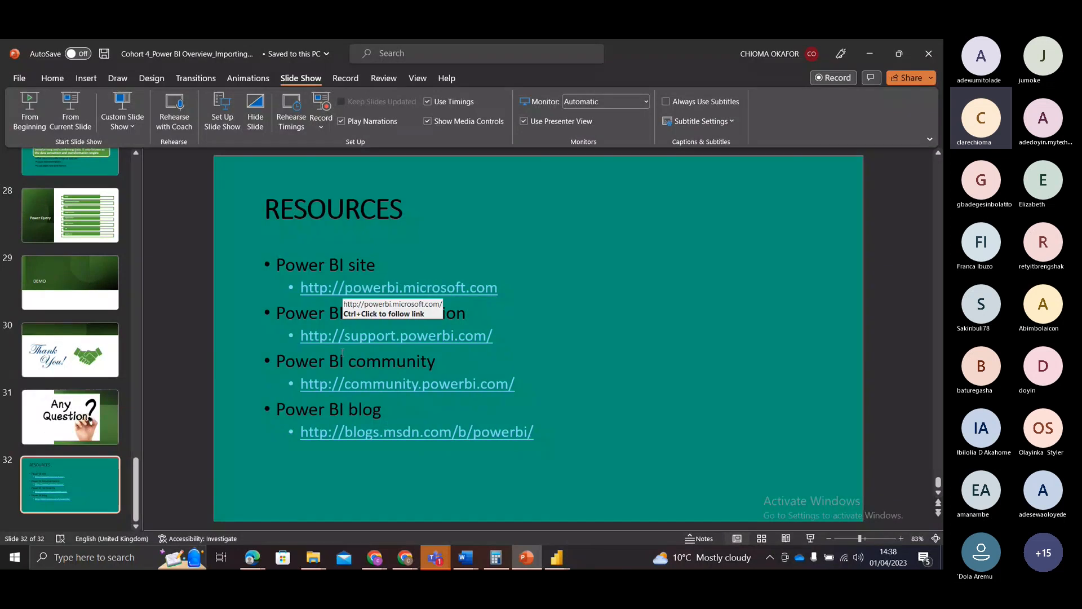
click(89, 427)
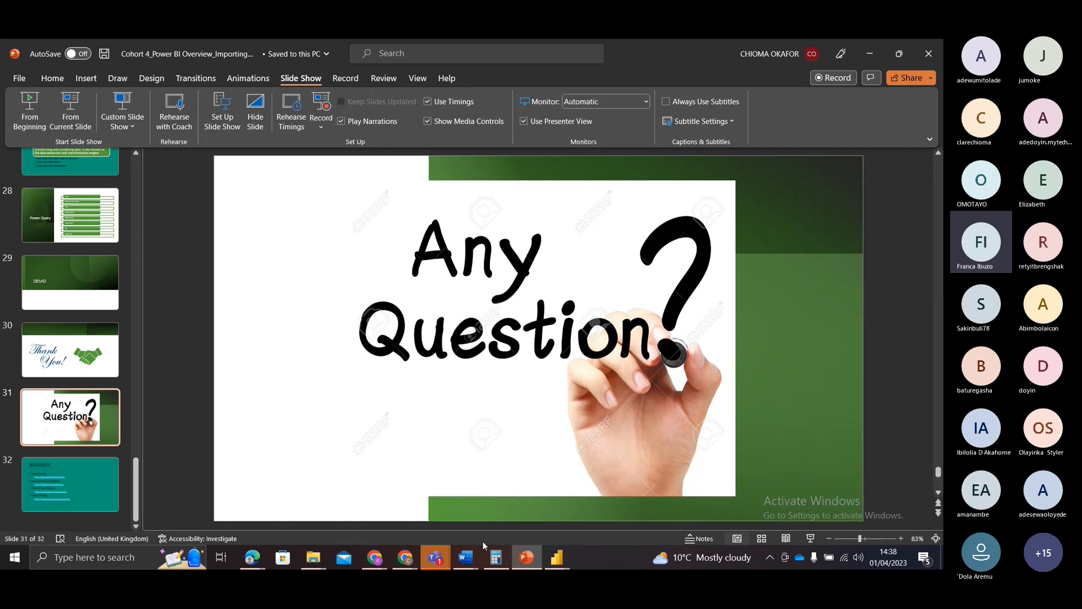
mouse_move(526, 556)
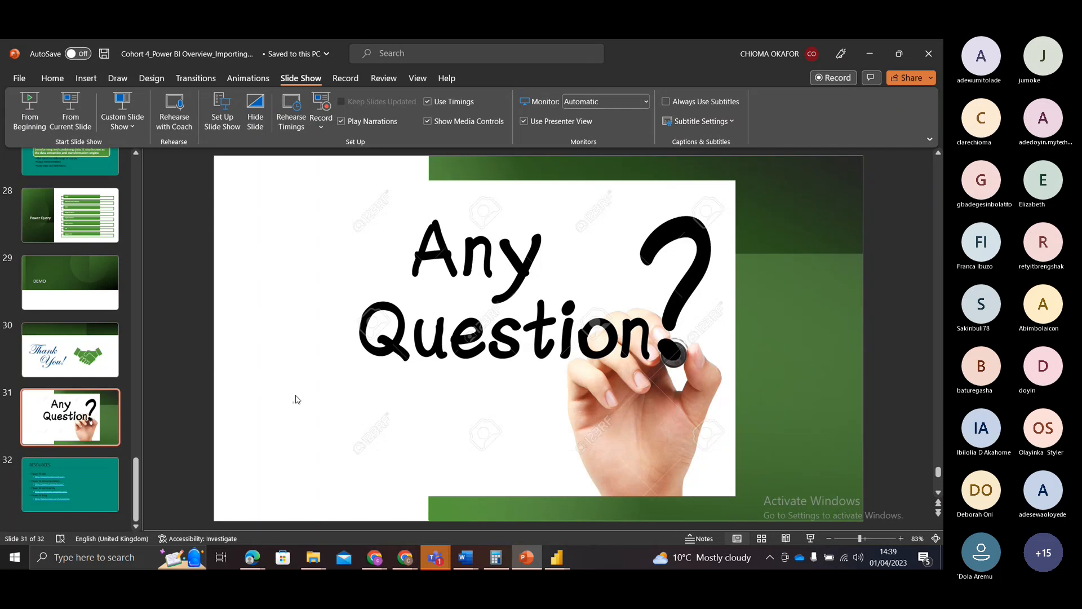
click(70, 104)
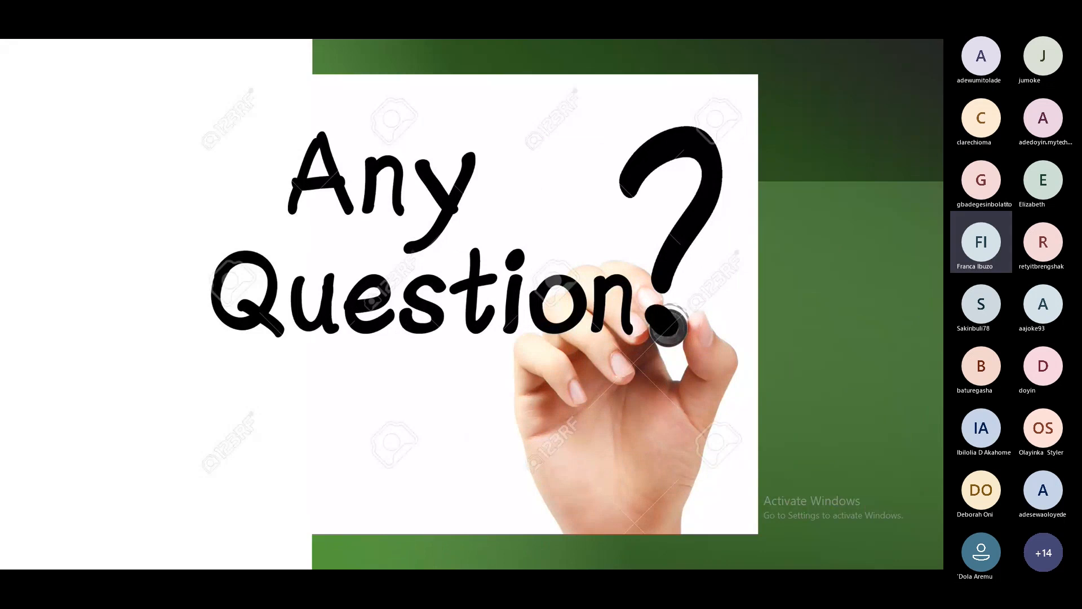
key(Escape)
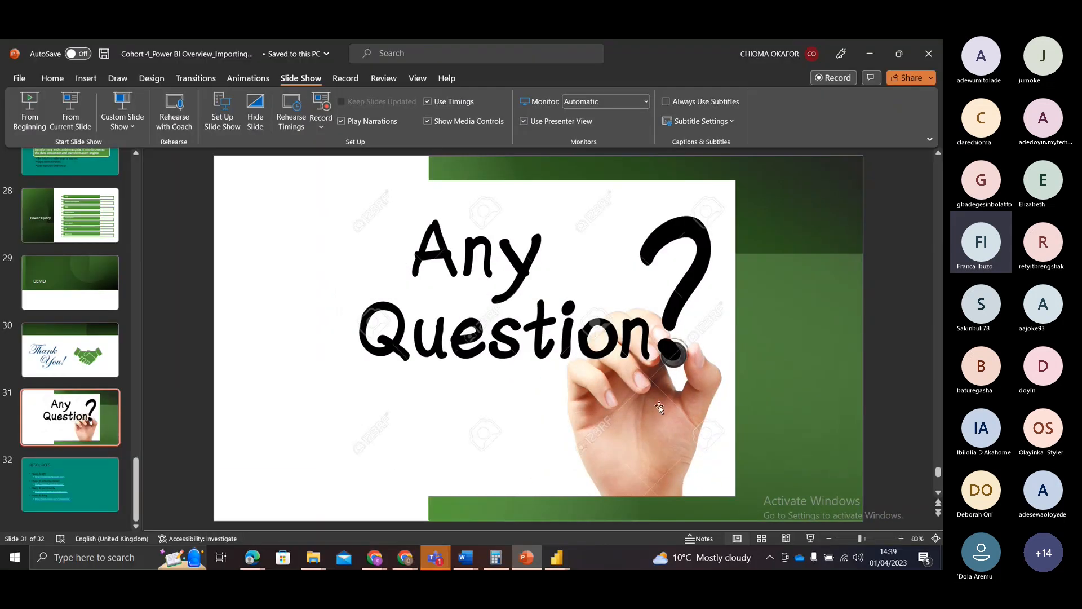
Step: Switch to the Teams meeting window, close the meeting chat, and briefly view a raised-hand participant's contact card
mouse_move(434, 560)
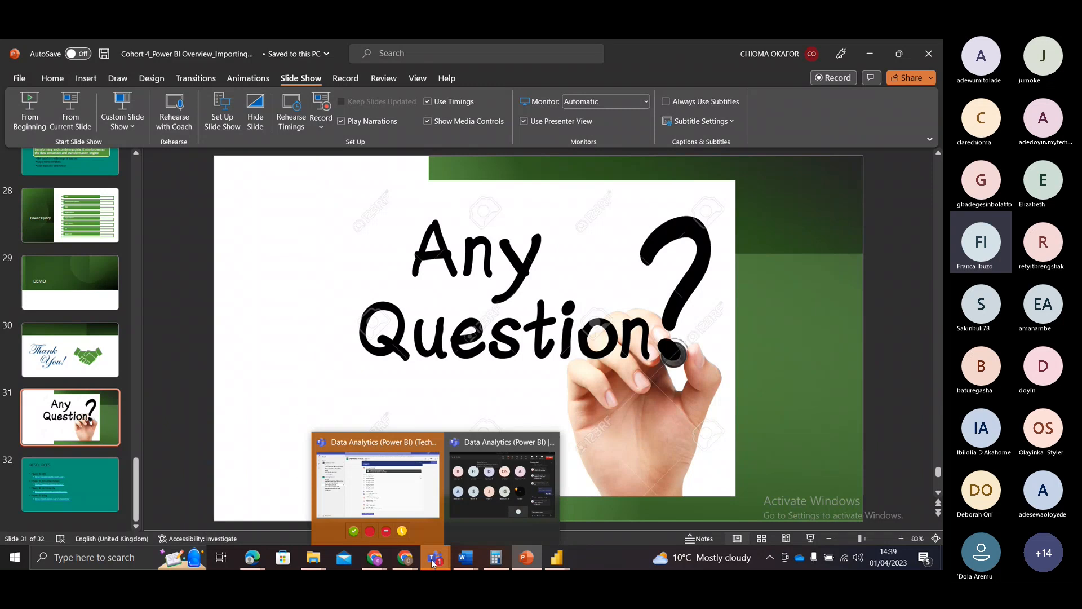
click(454, 521)
click(770, 61)
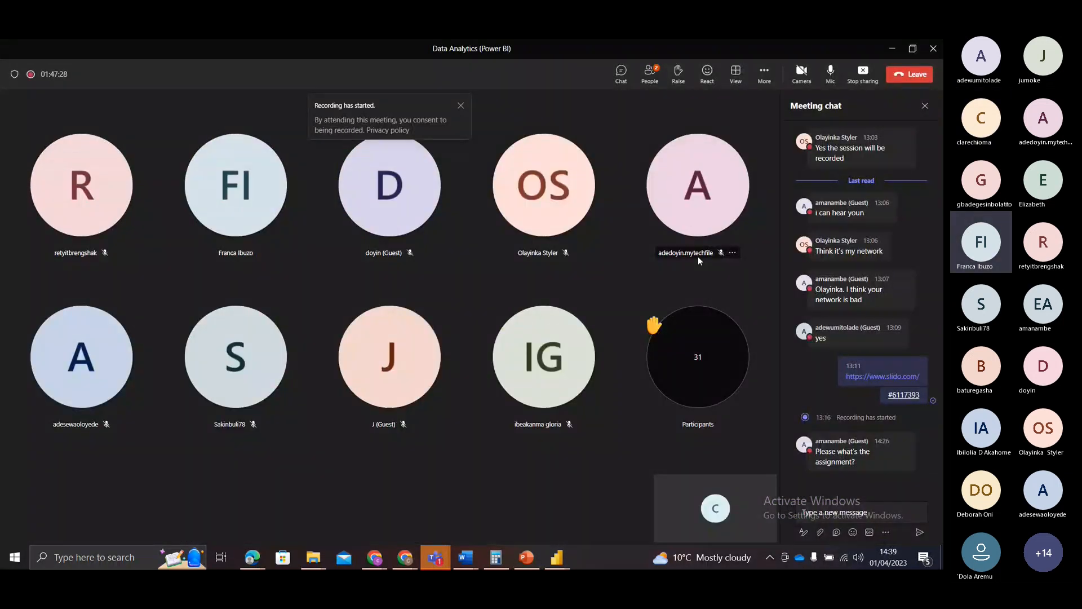
mouse_move(698, 257)
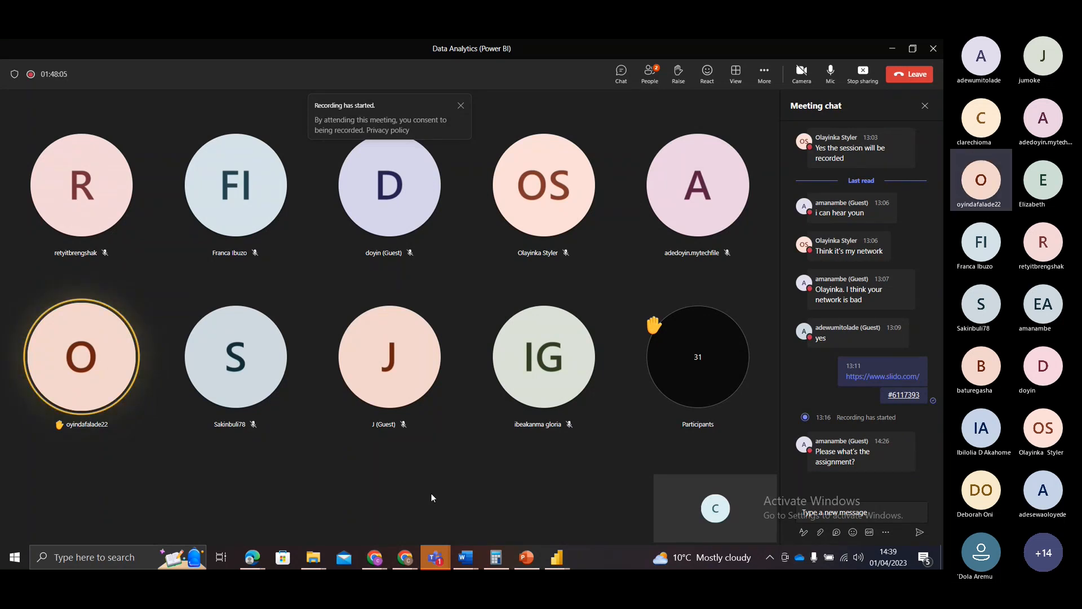
click(926, 107)
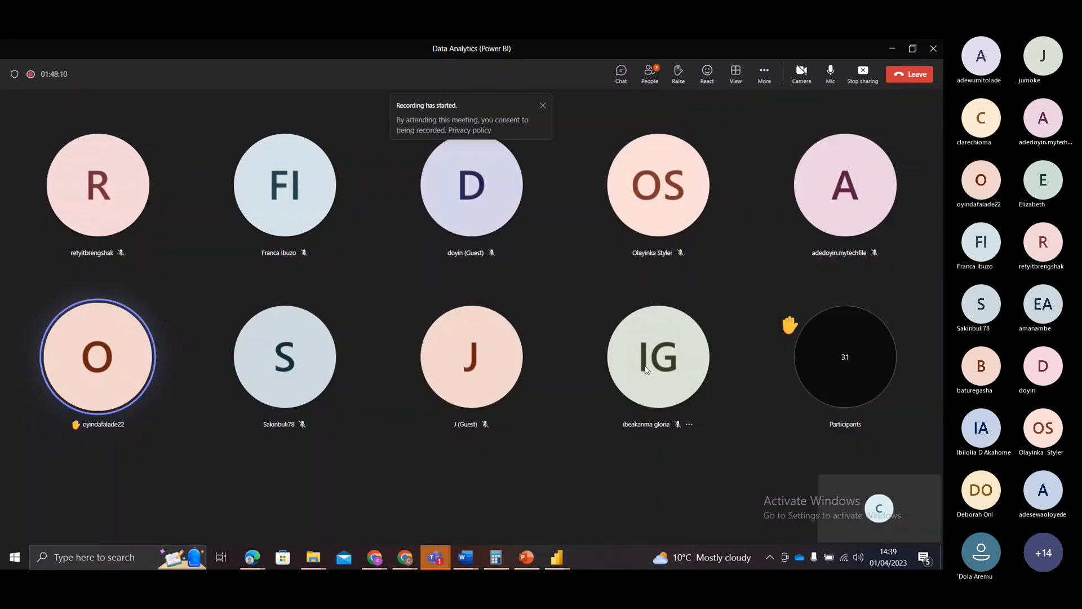
mouse_move(646, 370)
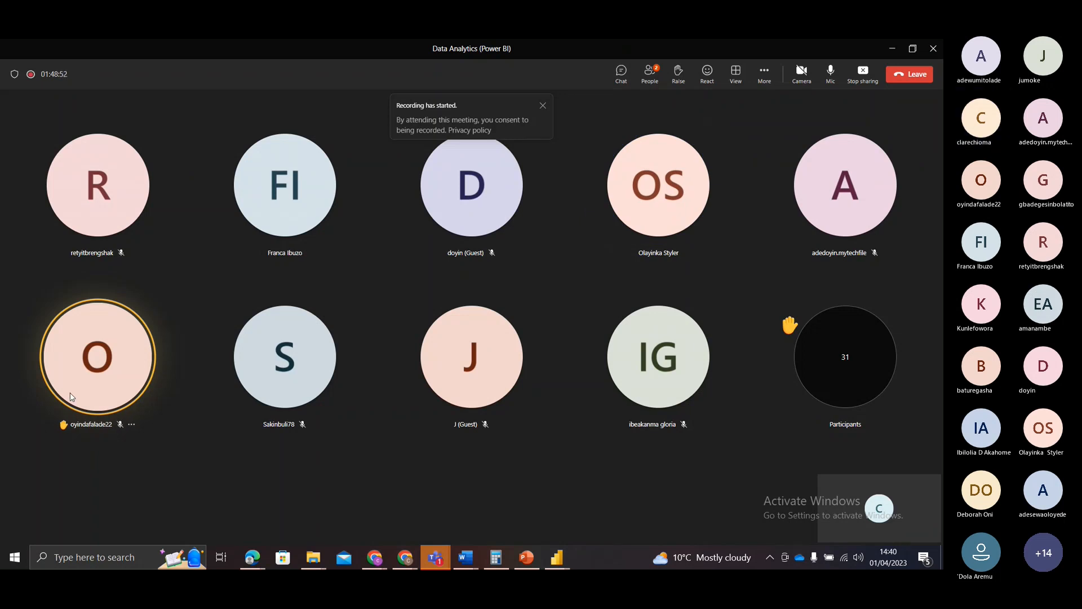
click(79, 394)
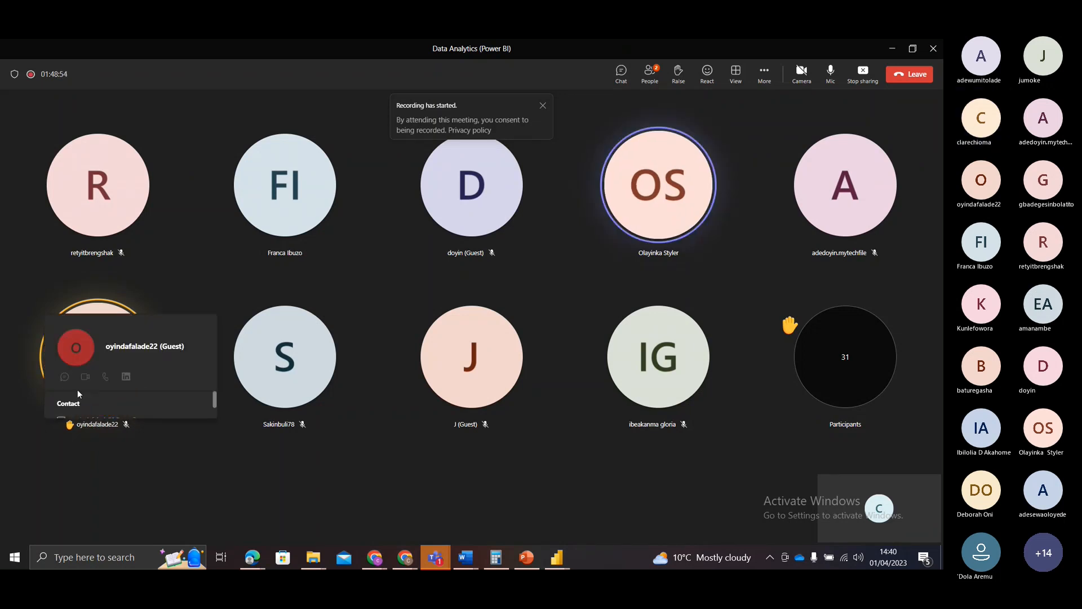
click(172, 296)
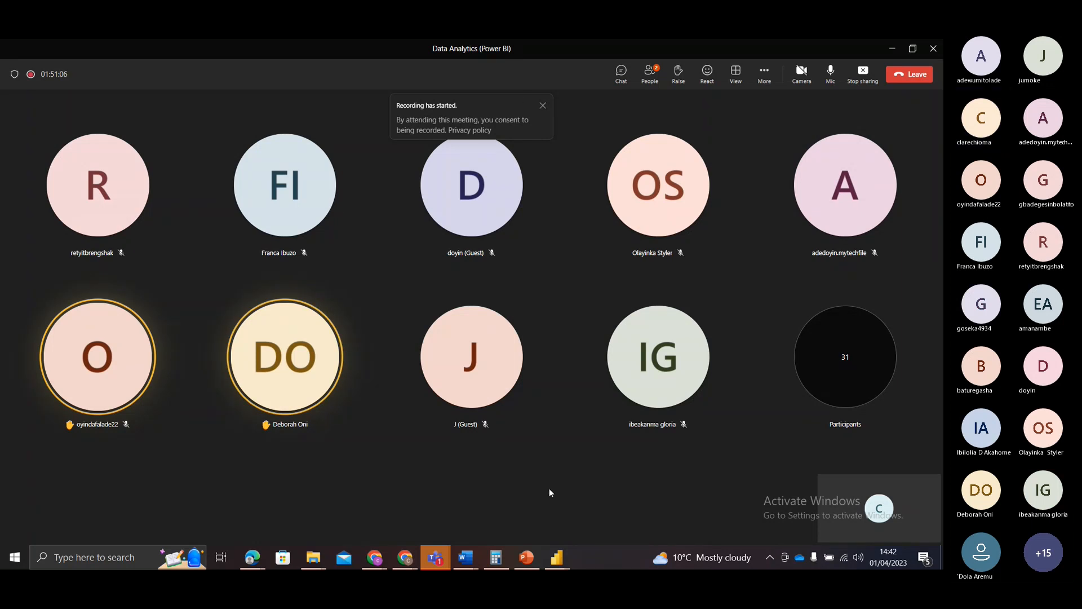
Step: Switch to the Power BI report with the loaded datasets and start importing data from the web
mouse_move(557, 562)
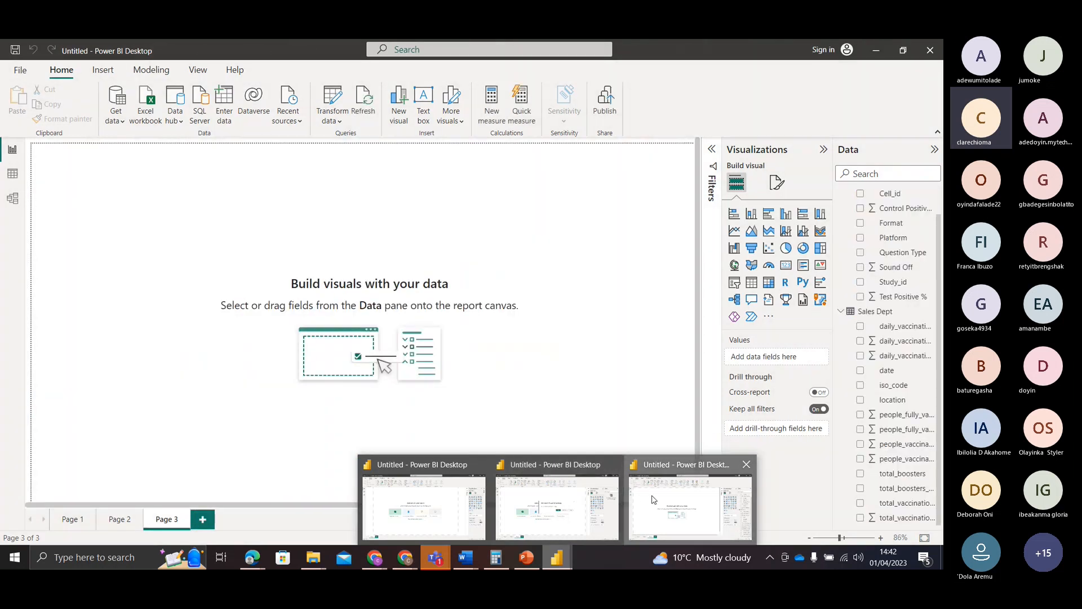
click(635, 502)
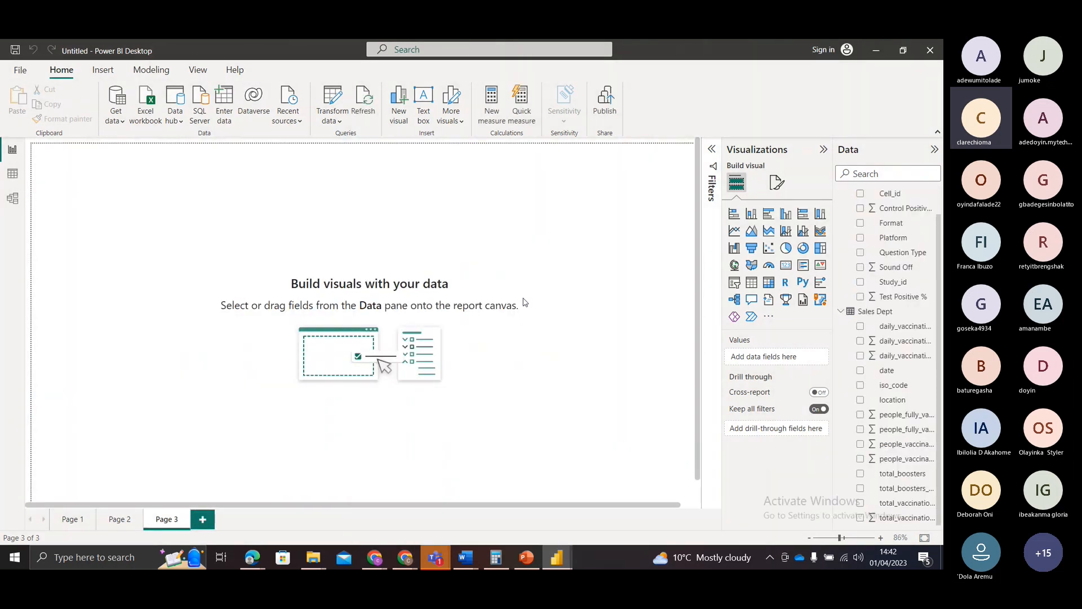
click(110, 122)
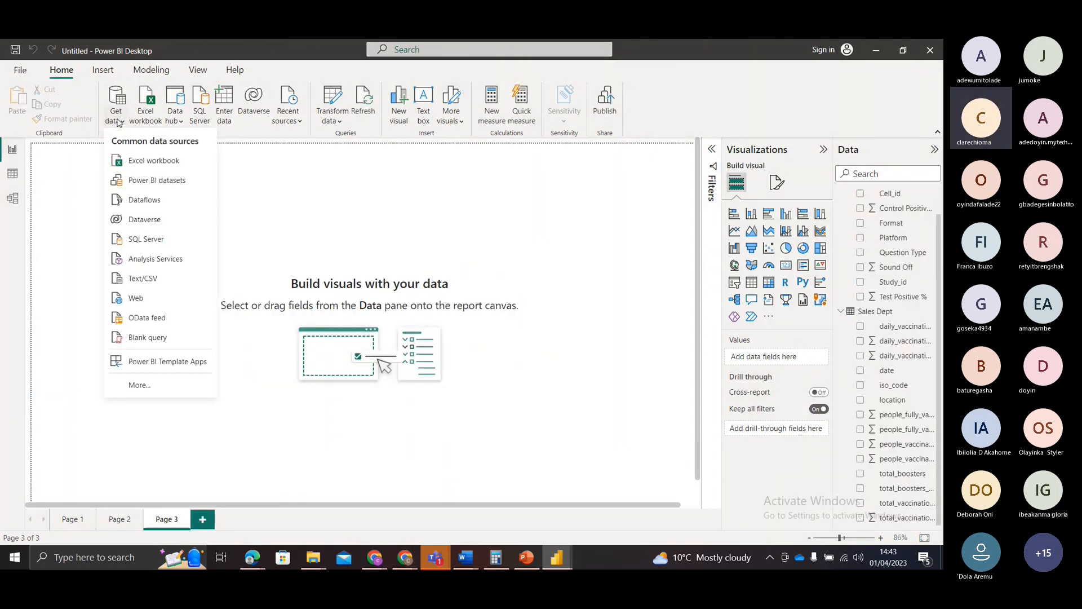
click(137, 301)
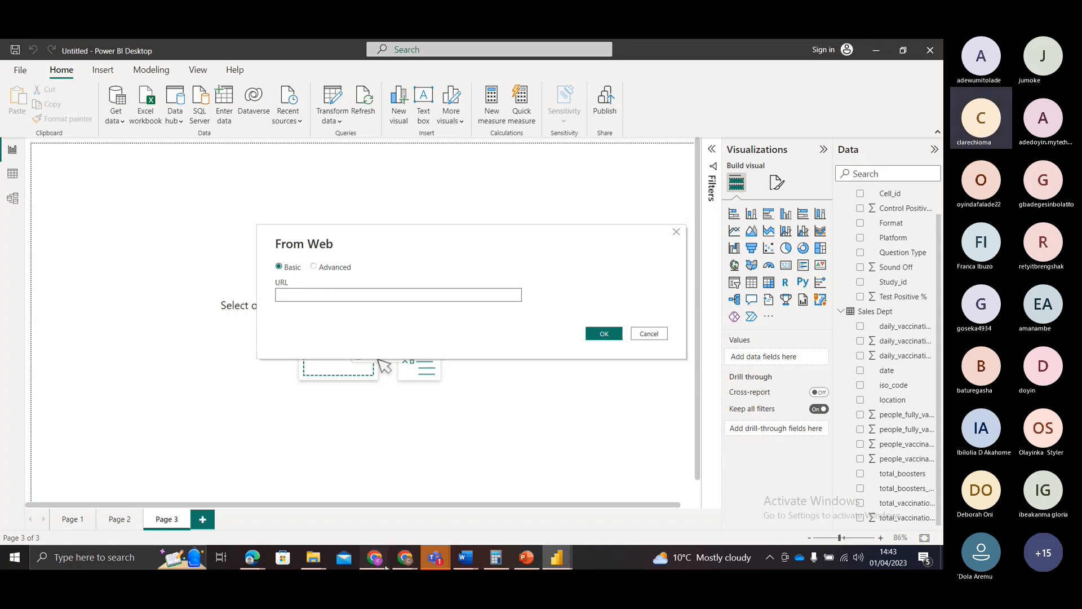
Step: Switch to Chrome and search for "covid data" on Google in a new tab
mouse_move(386, 566)
click(390, 527)
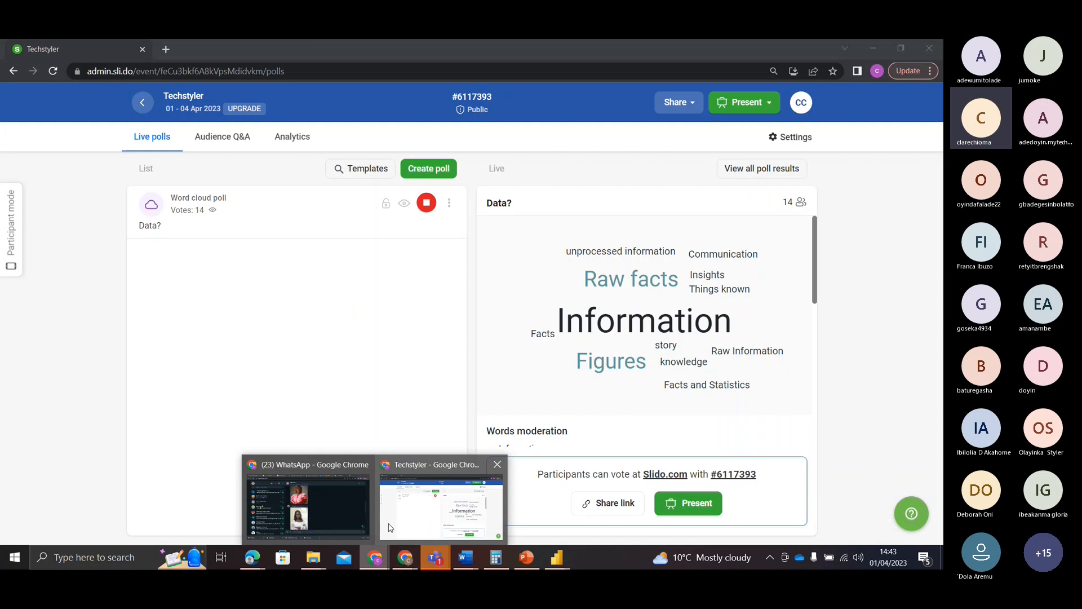
mouse_move(354, 519)
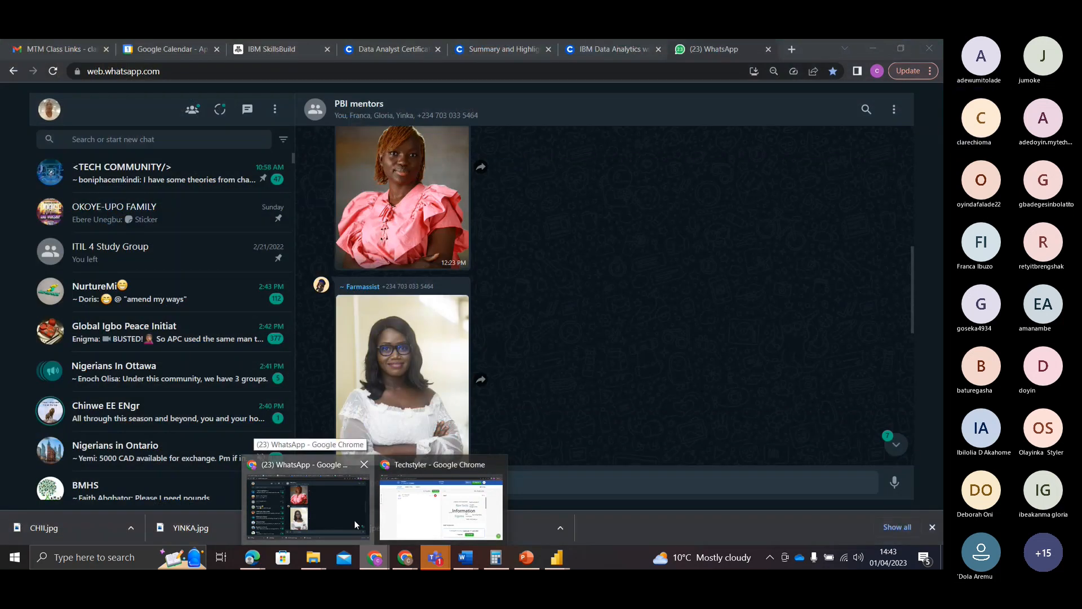
click(354, 520)
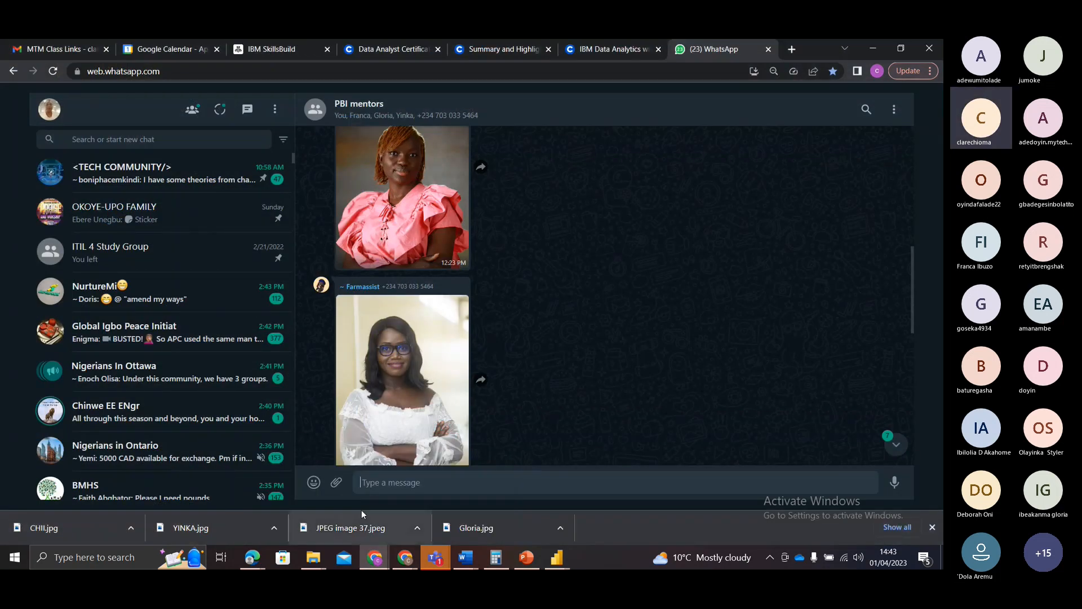
click(792, 50)
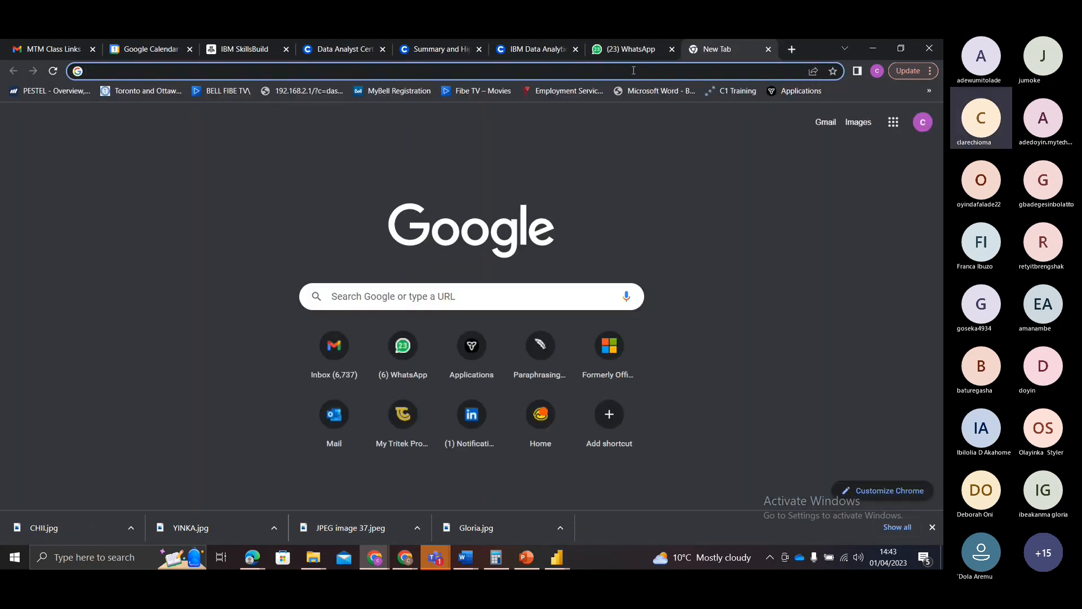
click(633, 71)
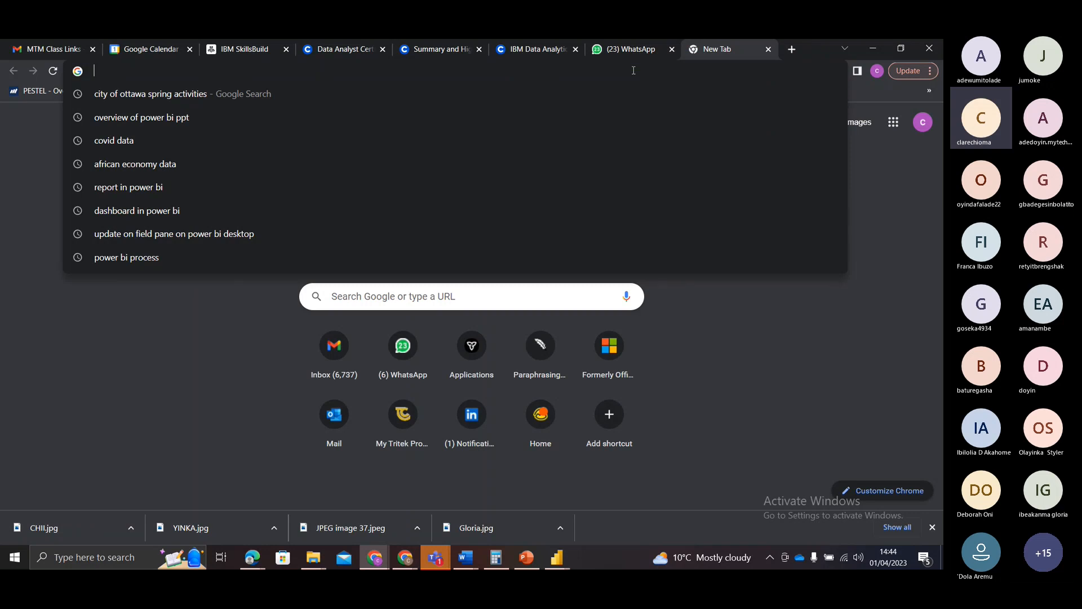
text(covid)
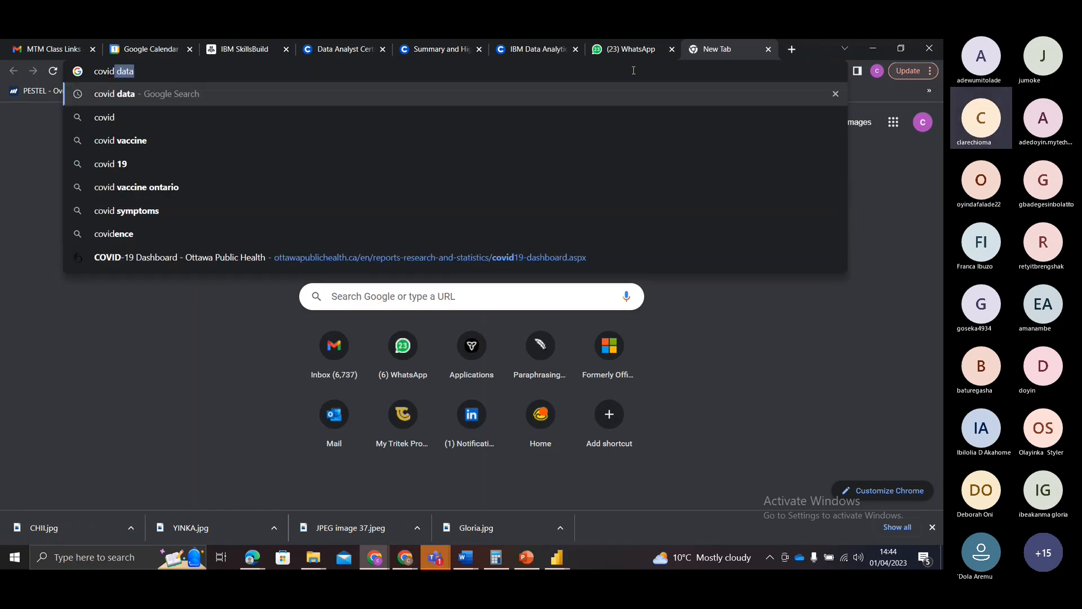
key(Return)
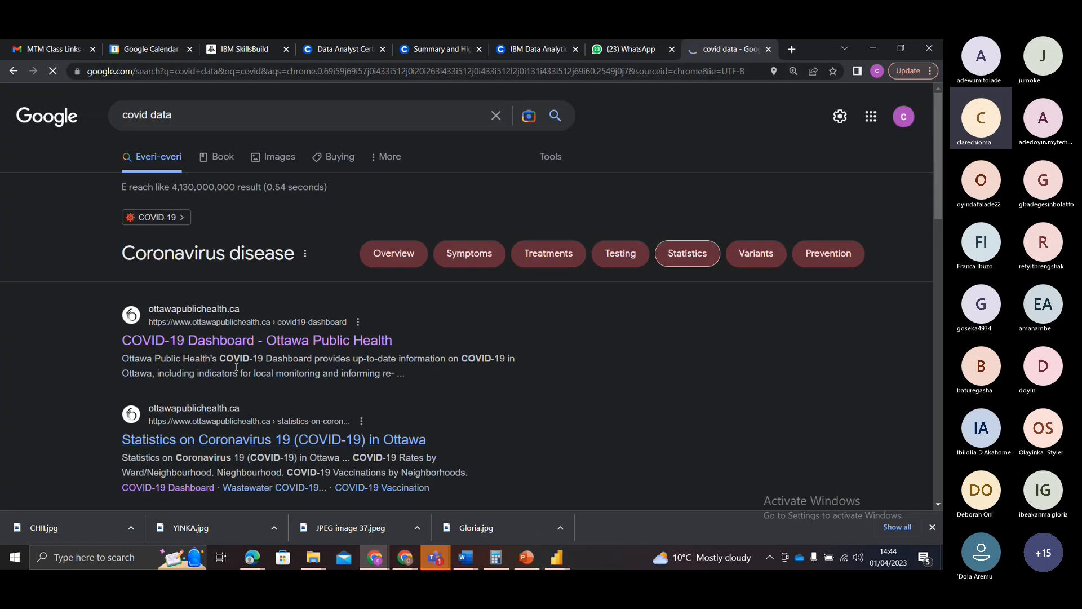
Step: Look through the covid data search results, visiting the Ontario COVID-19 Data Tool page and returning to the results
scroll(262, 341, down, 3)
scroll(263, 339, down, 1)
click(251, 319)
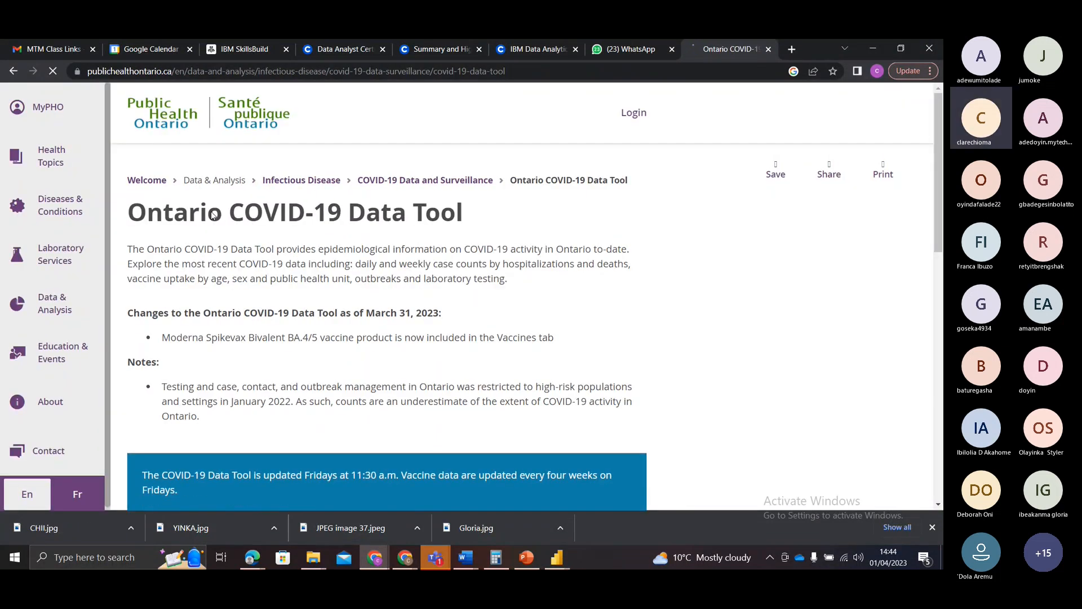
click(12, 71)
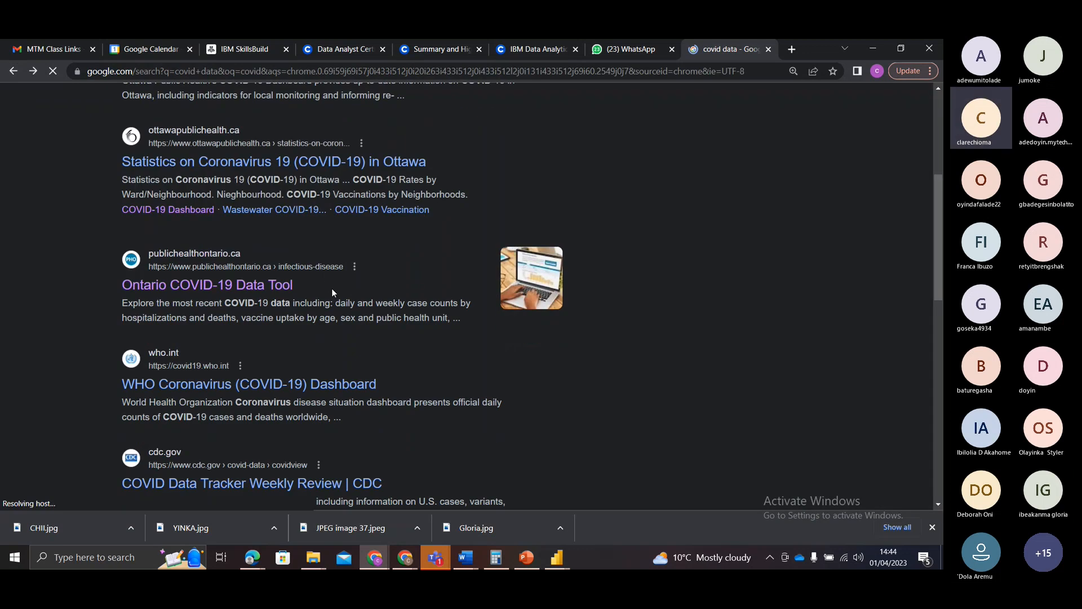
scroll(332, 289, down, 4)
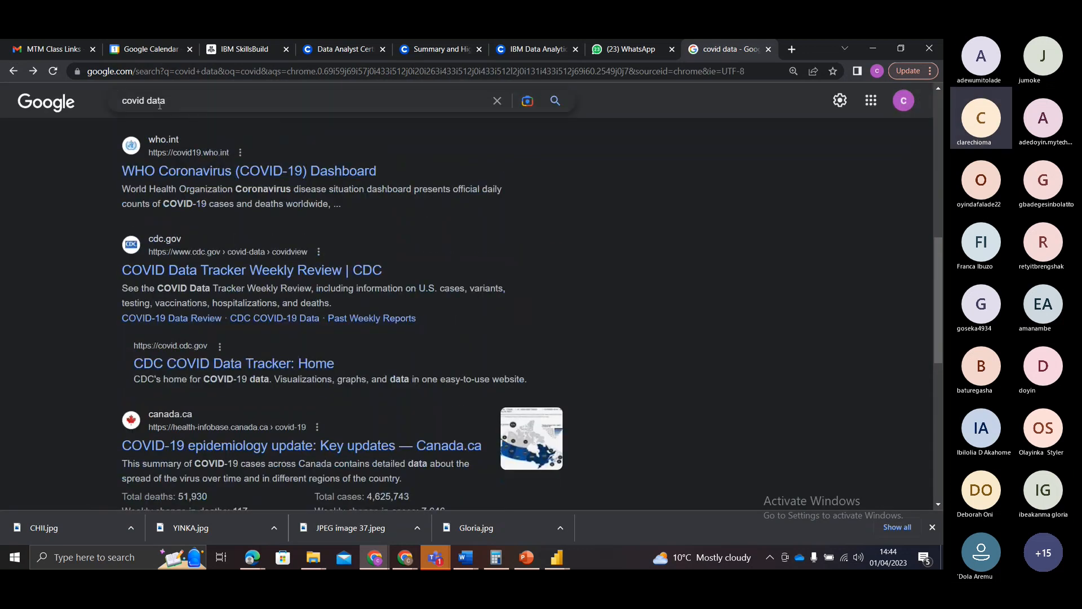
Step: Search for "Nigeria covid data" and examine the confirmed cases by state on the NCDC Coronavirus COVID-19 Microsite
click(123, 101)
text(Nigeria)
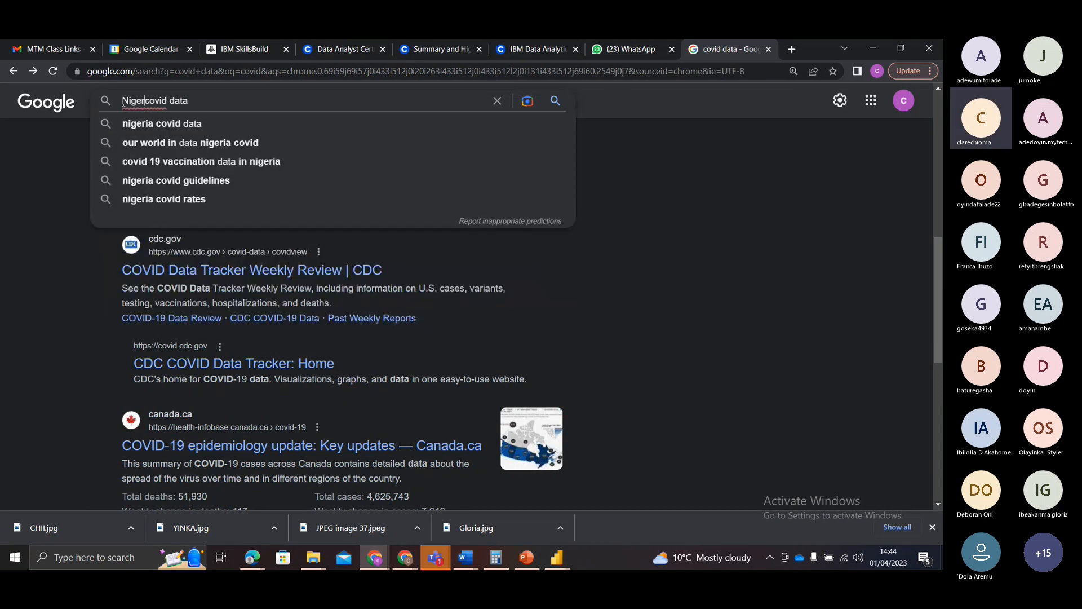
key(Return)
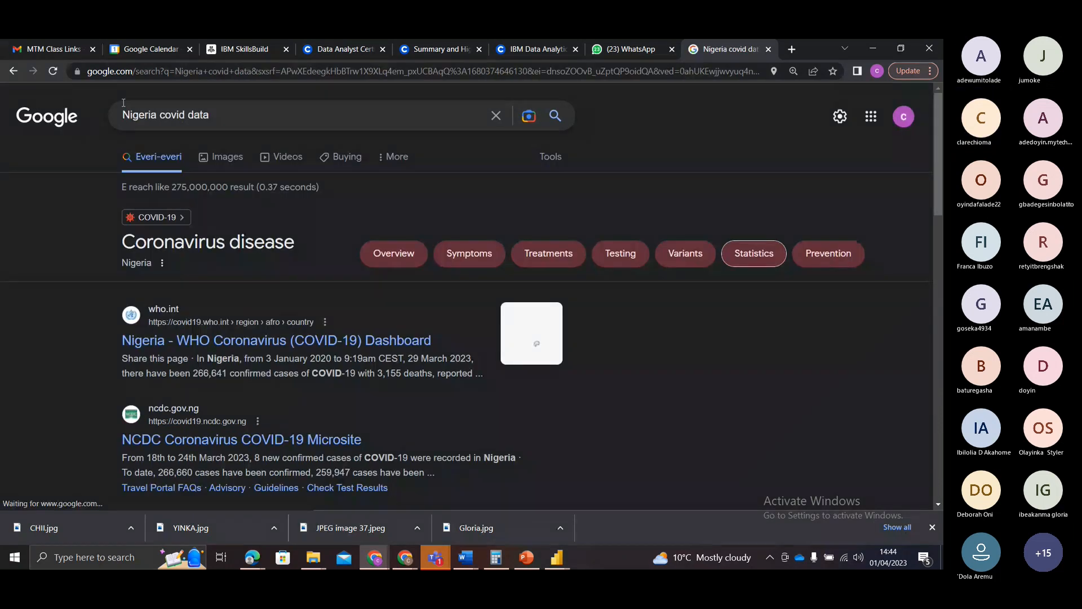
click(251, 439)
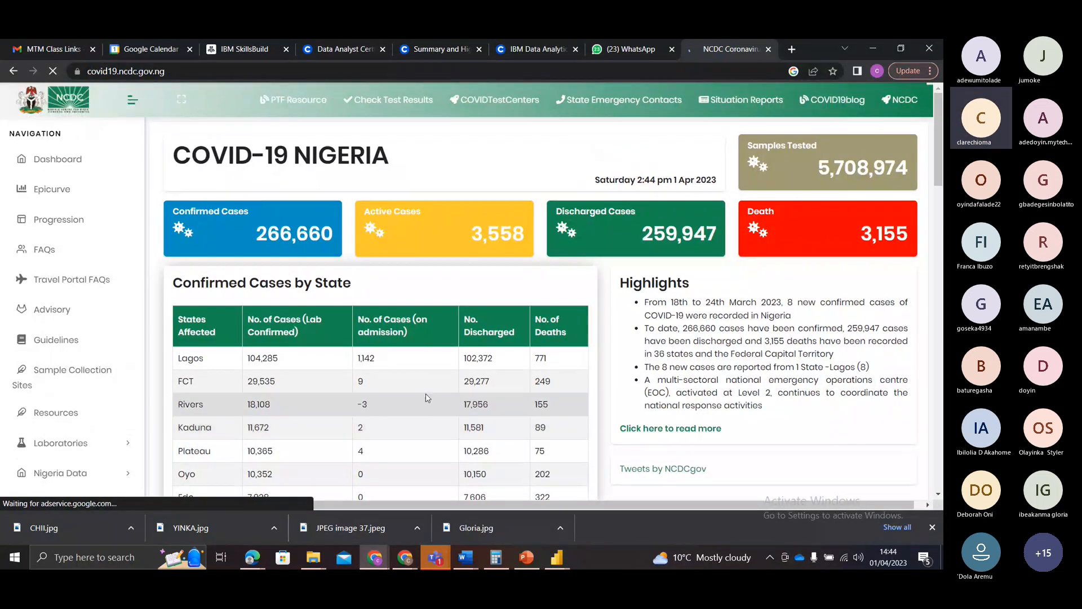
scroll(430, 393, down, 7)
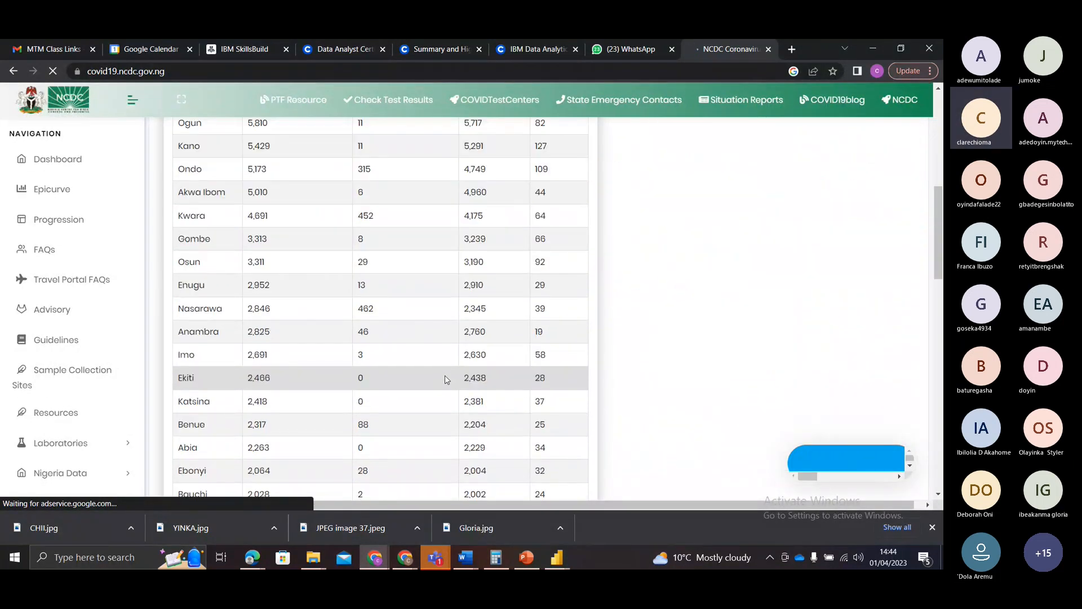
scroll(448, 378, down, 3)
scroll(451, 375, up, 10)
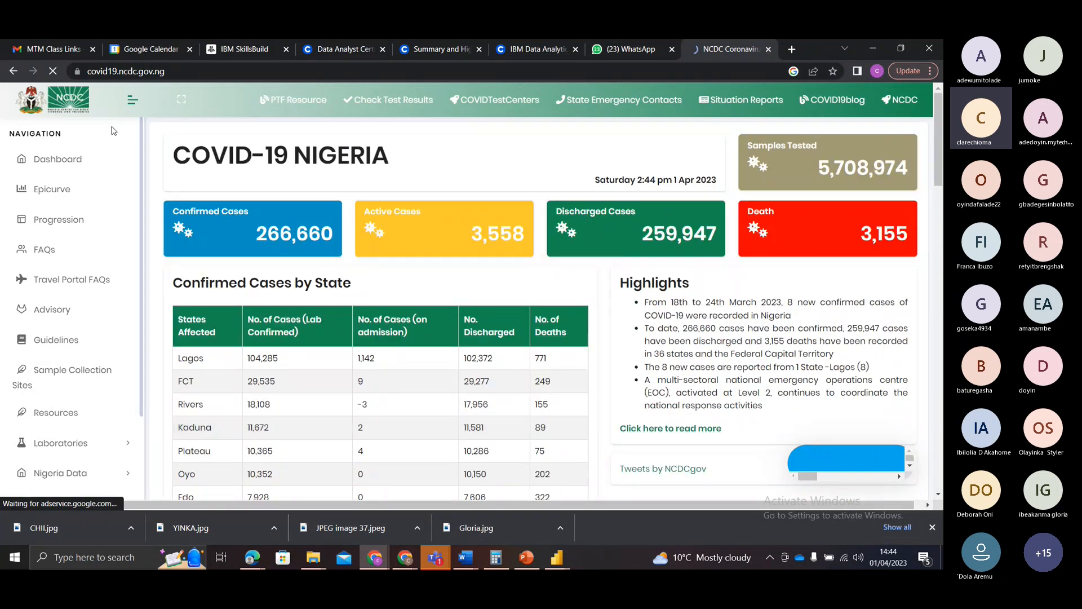
scroll(418, 306, down, 3)
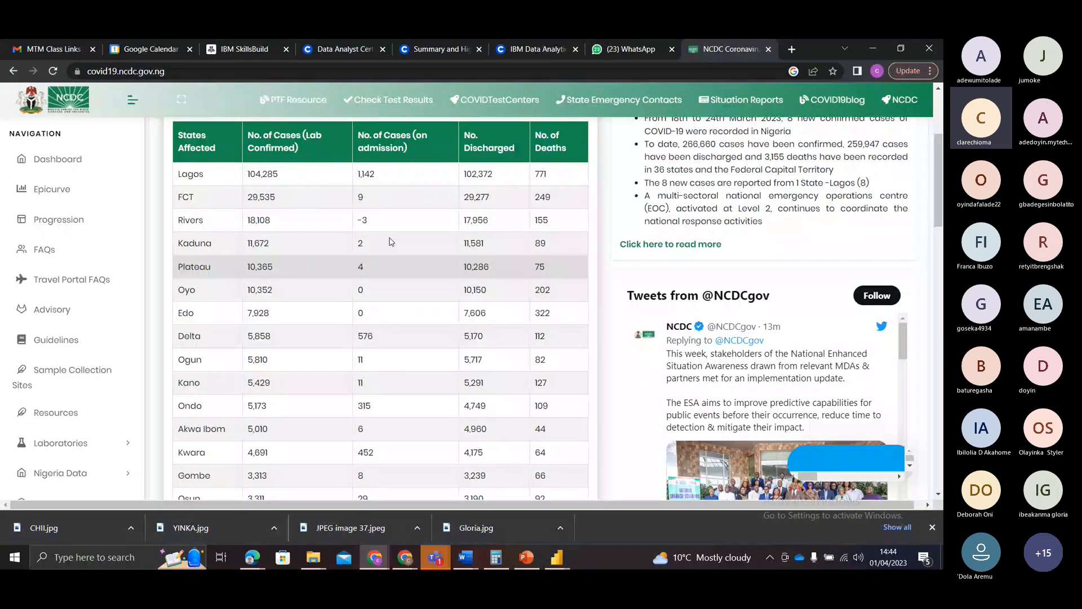
Step: Select the web address covid19.ncdc.gov.ng, return to the Power BI report, and cancel the empty From Web import
click(182, 68)
key(ctrl+c)
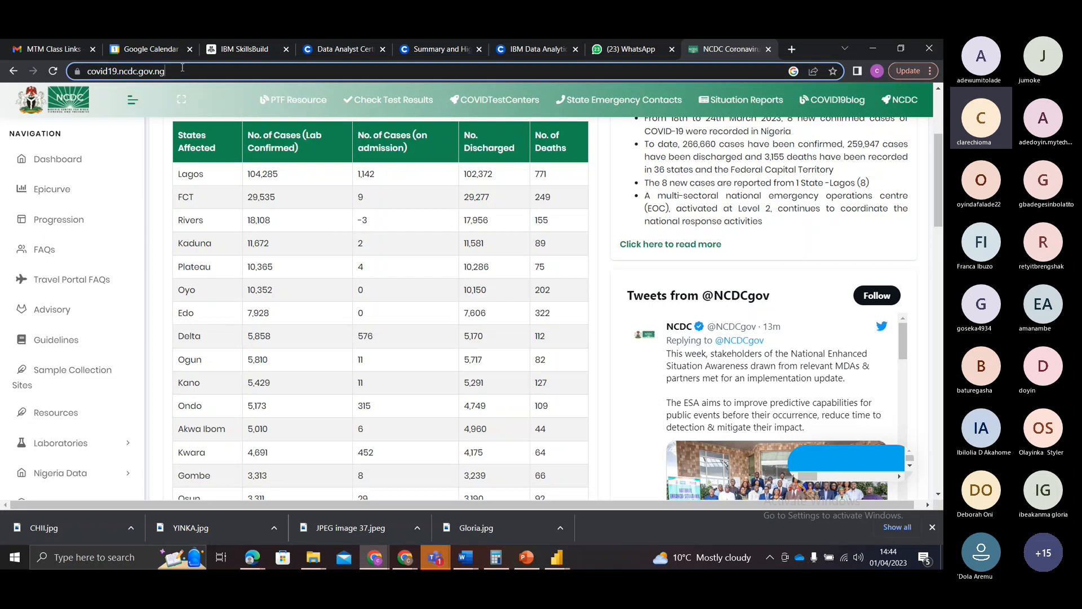
click(558, 558)
click(655, 517)
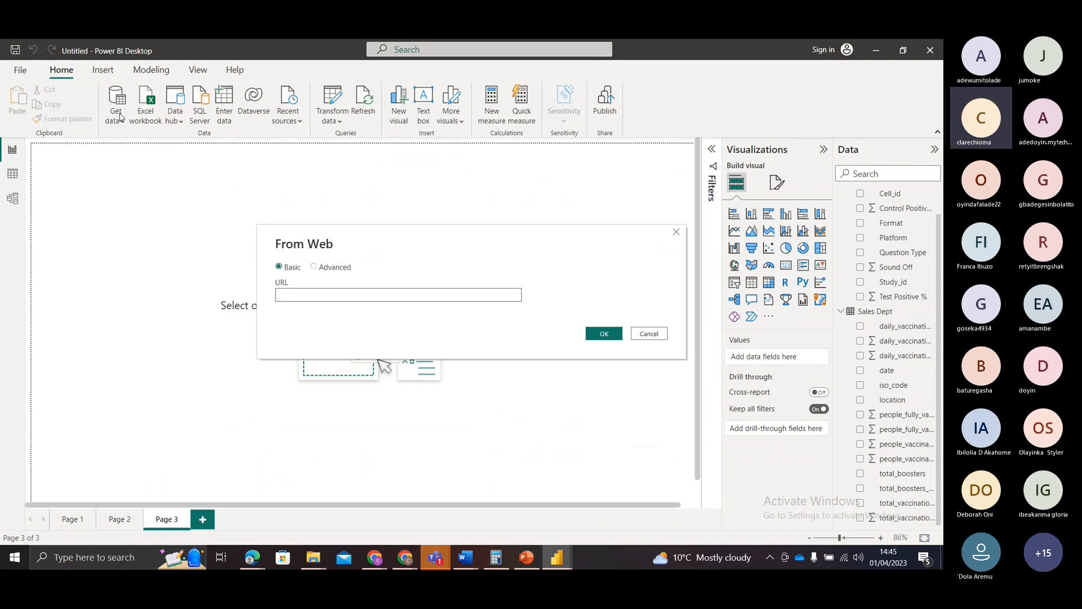
click(643, 333)
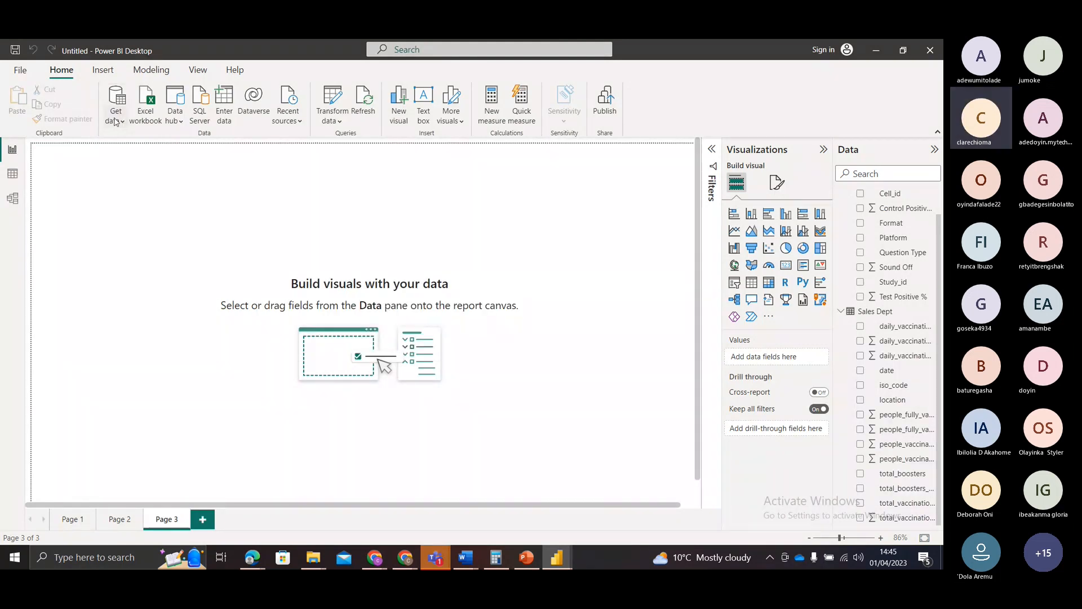
click(114, 122)
click(129, 301)
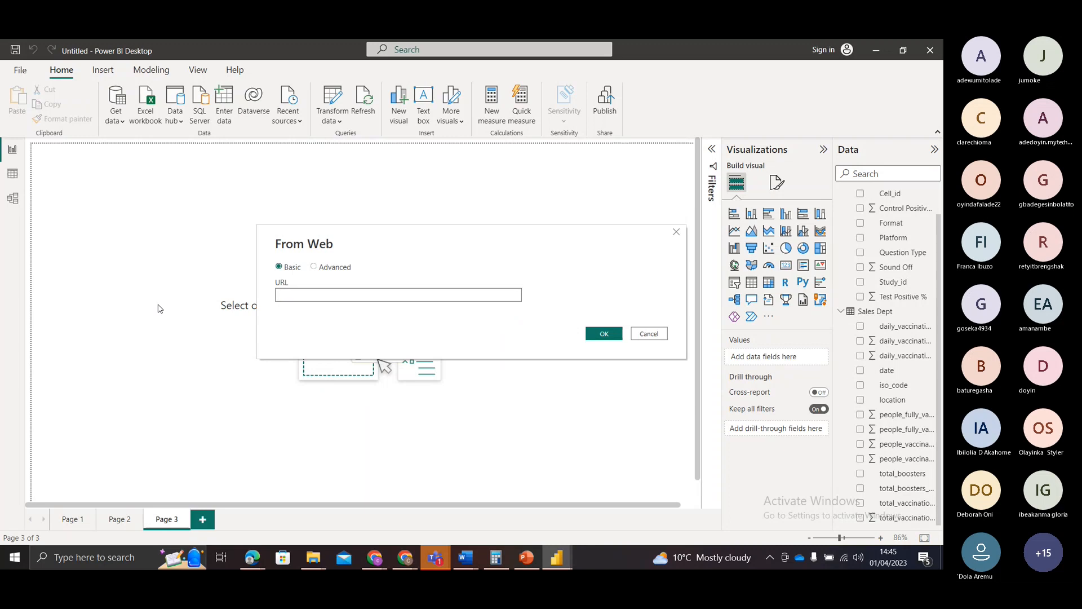
key(ctrl+v)
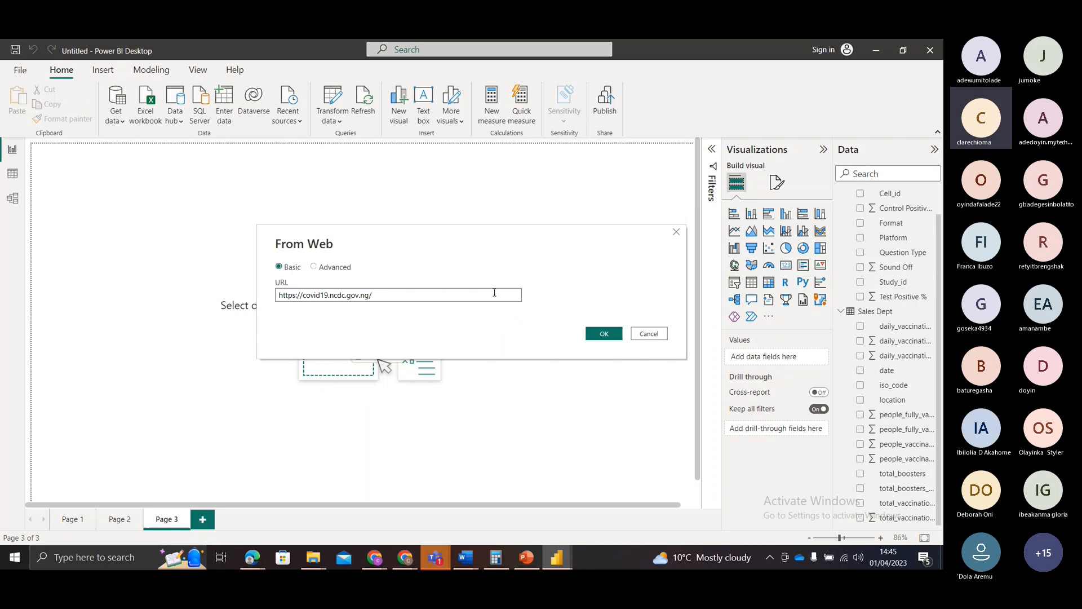
click(603, 333)
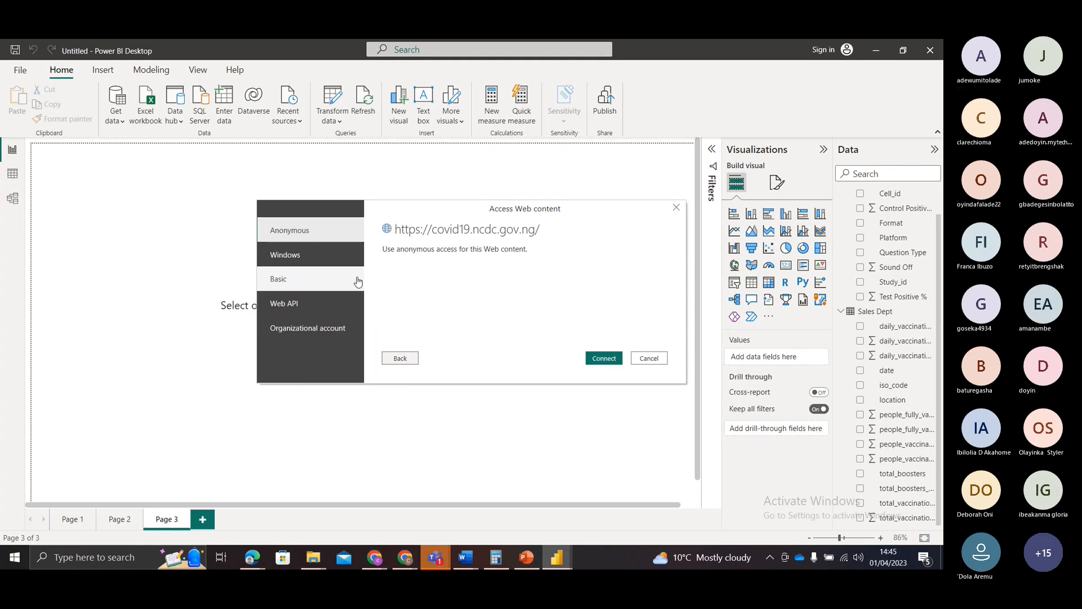
click(607, 361)
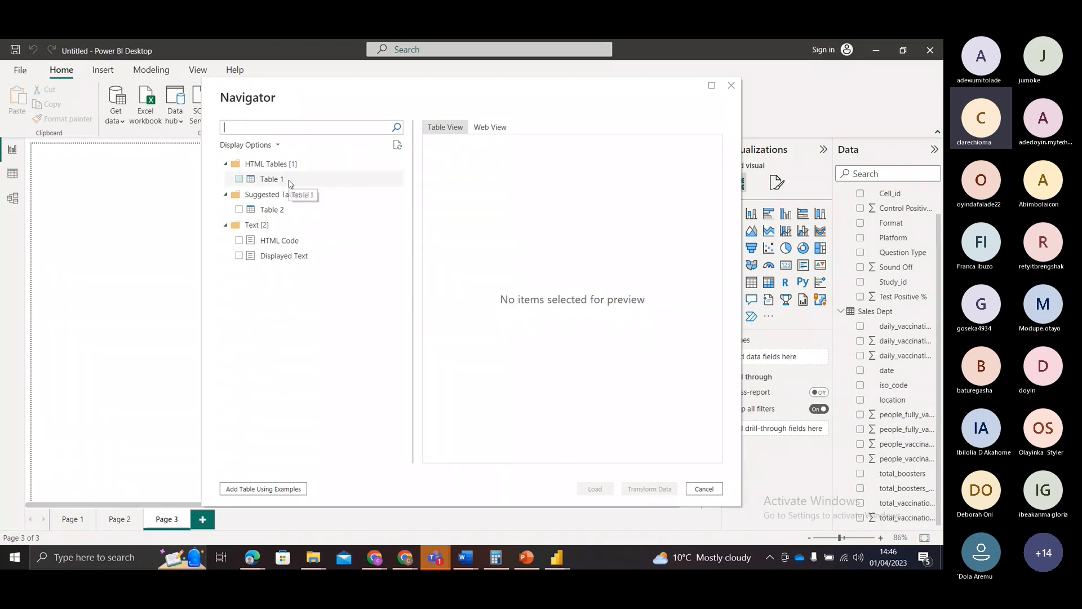
Step: Preview Table 1, Table 2, HTML Code and Displayed Text from the NCDC page in the Navigator
click(289, 182)
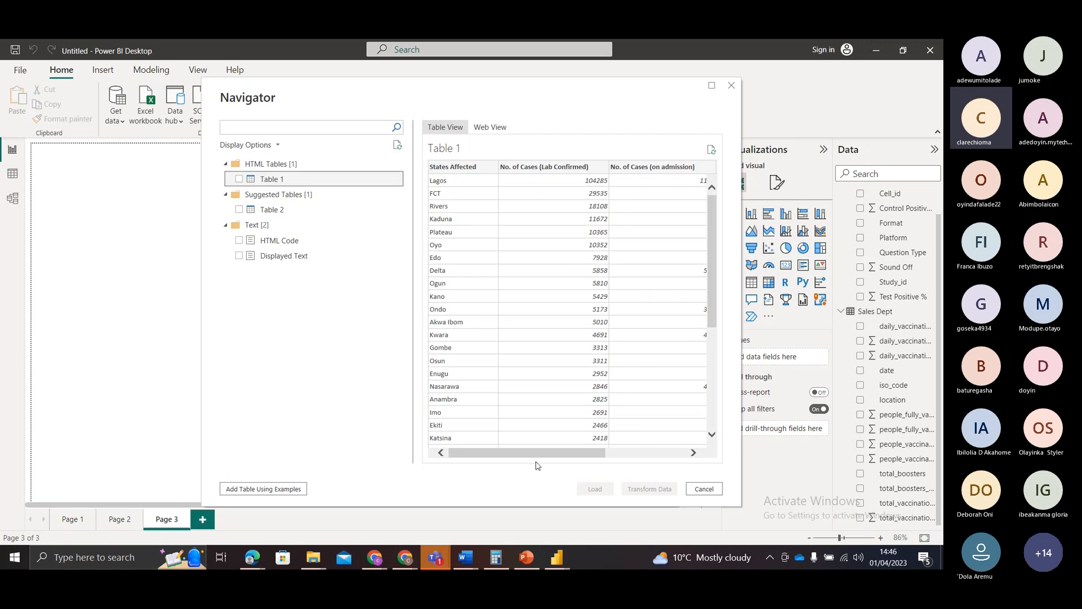
mouse_move(534, 453)
mouse_down()
mouse_move(647, 469)
mouse_move(525, 464)
mouse_up()
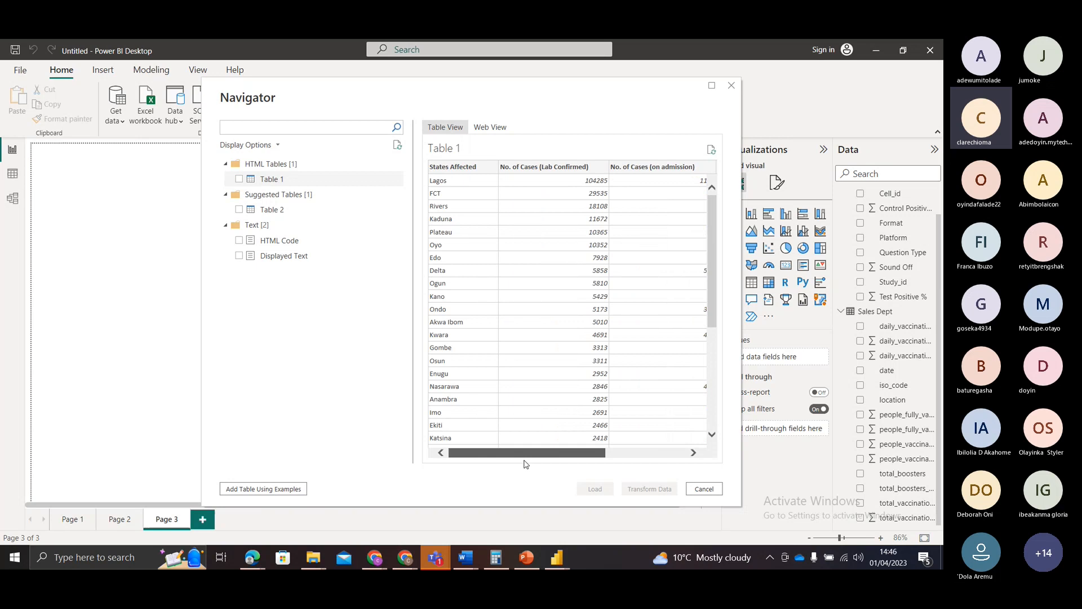
click(273, 210)
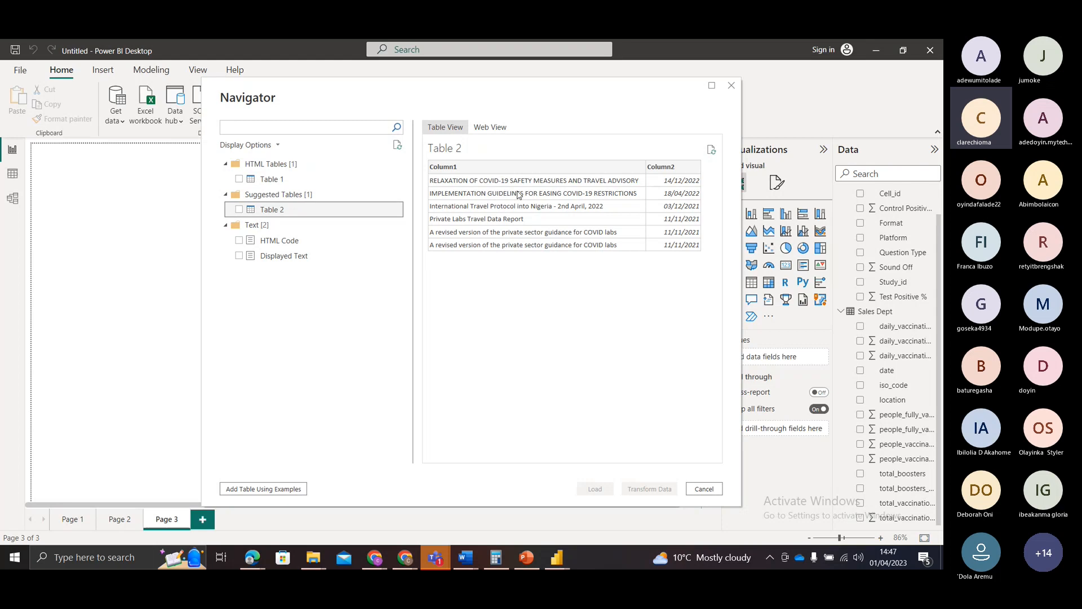
click(279, 241)
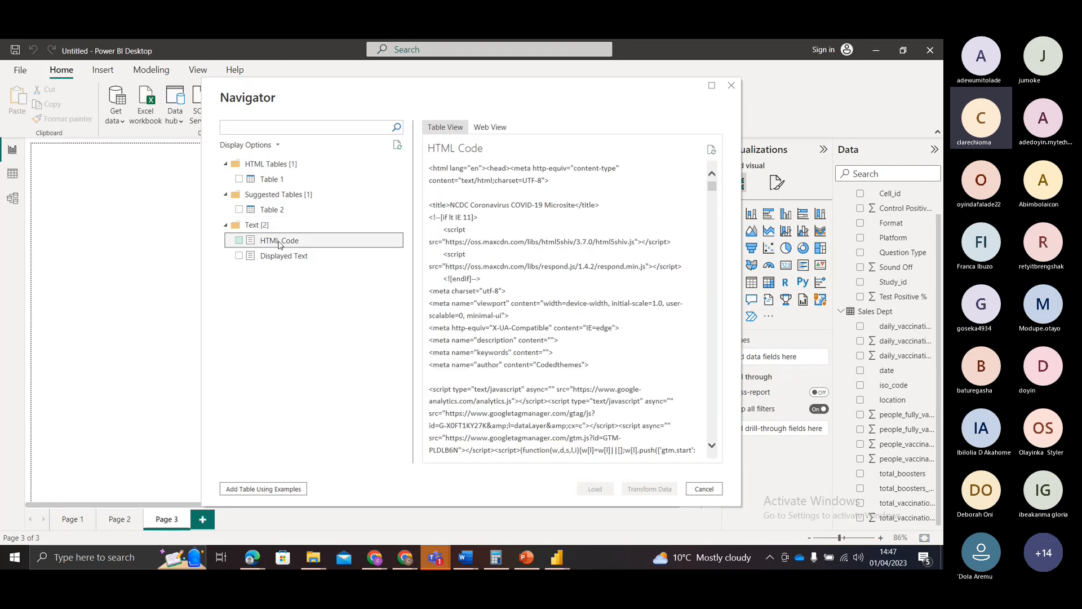
click(303, 258)
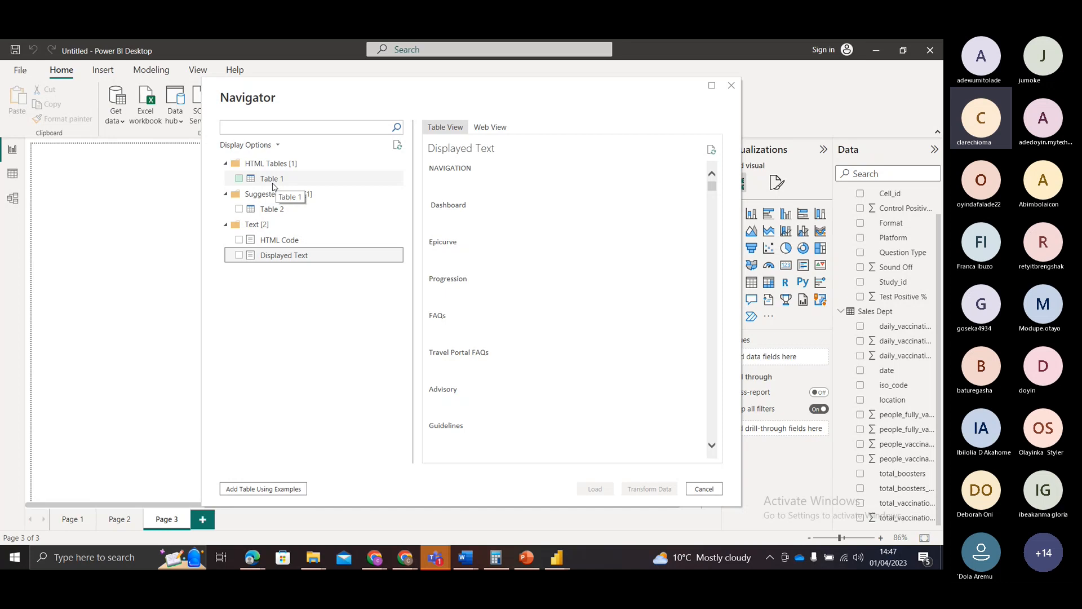
Step: Choose Table 1 for import, compare it with the NCDC web page, and open it for transformation in Power Query Editor
click(239, 180)
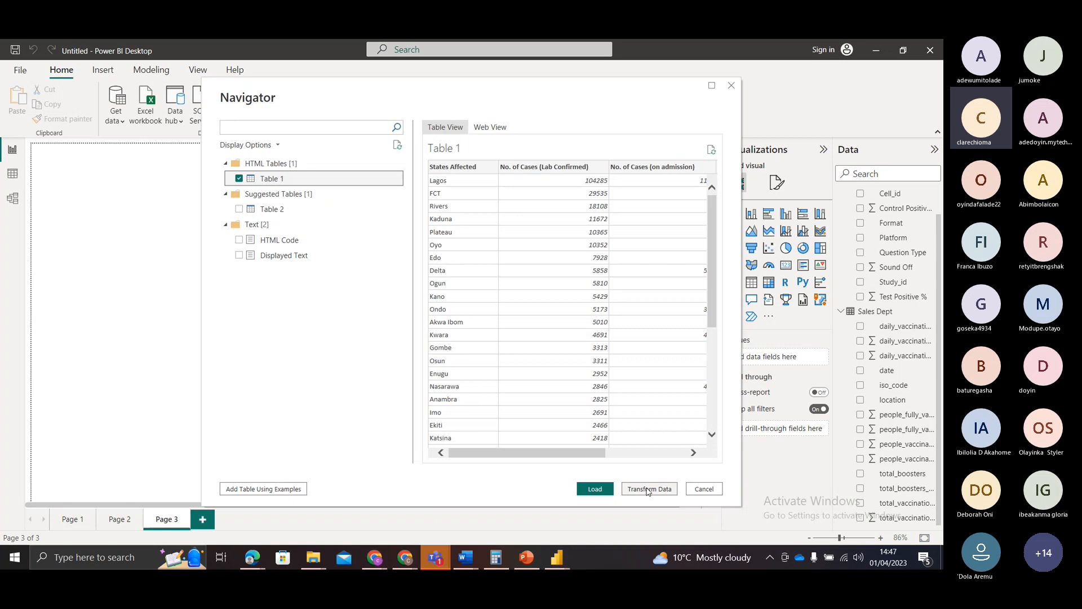
key(alt+Tab)
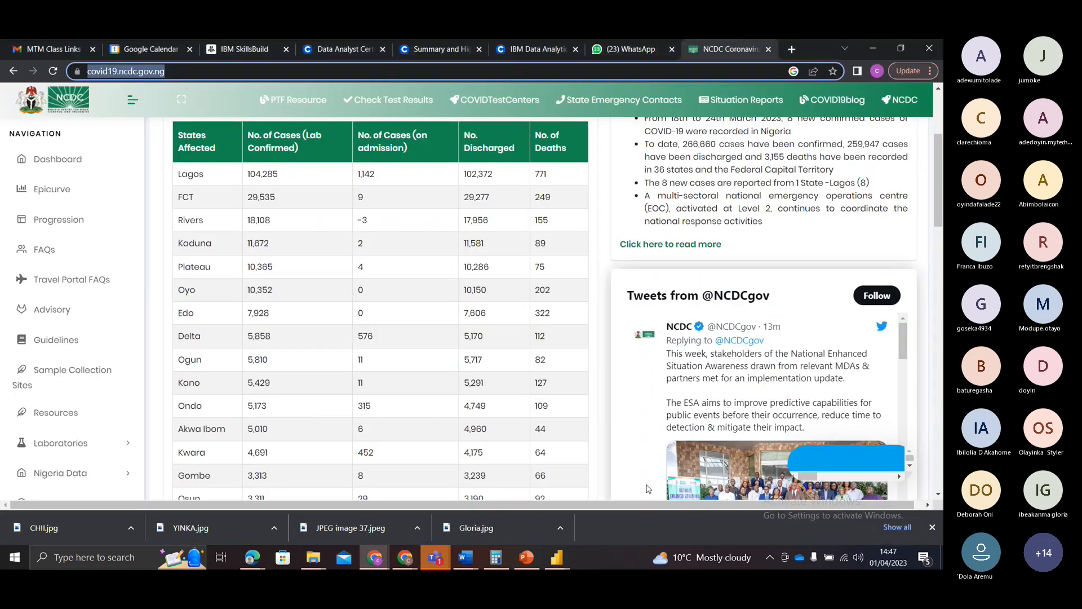
key(alt+Tab)
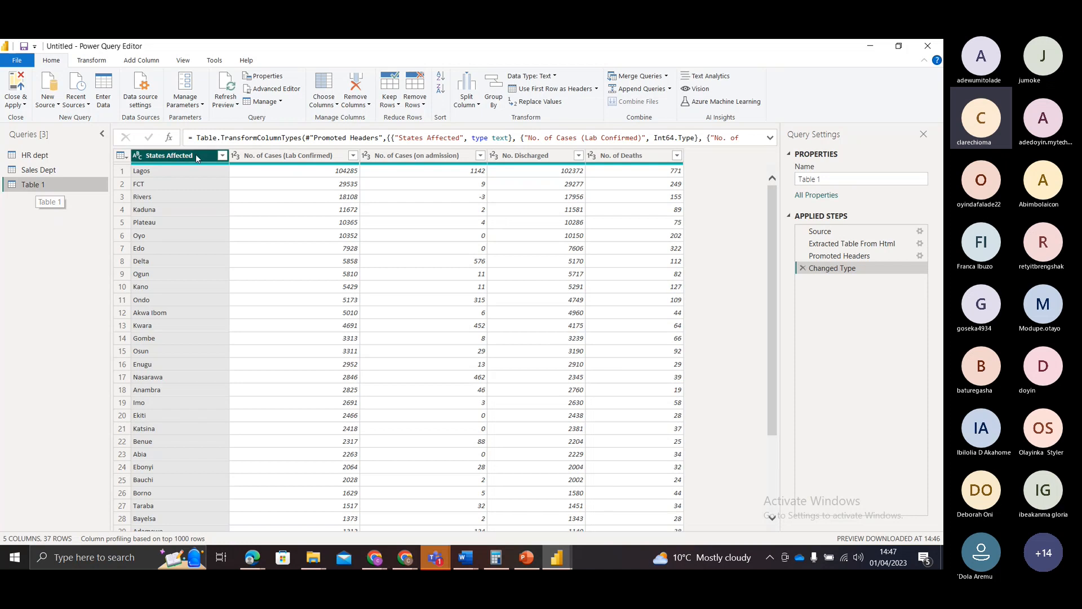
ctrl+click(282, 156)
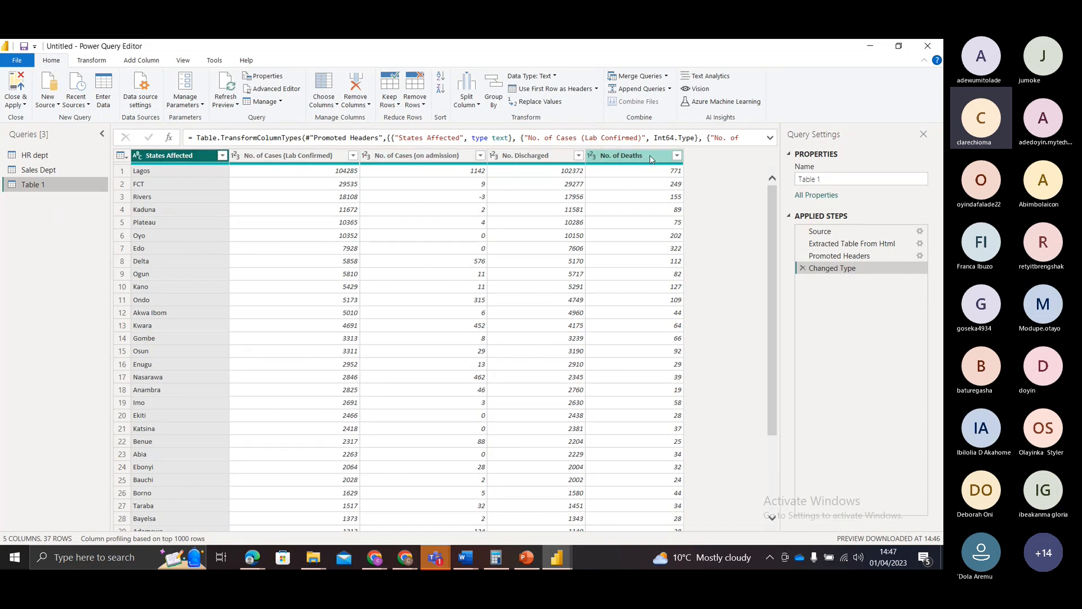
Step: Rename the Table 1 query as NCDC Dataset
click(827, 180)
drag(821, 179, 801, 181)
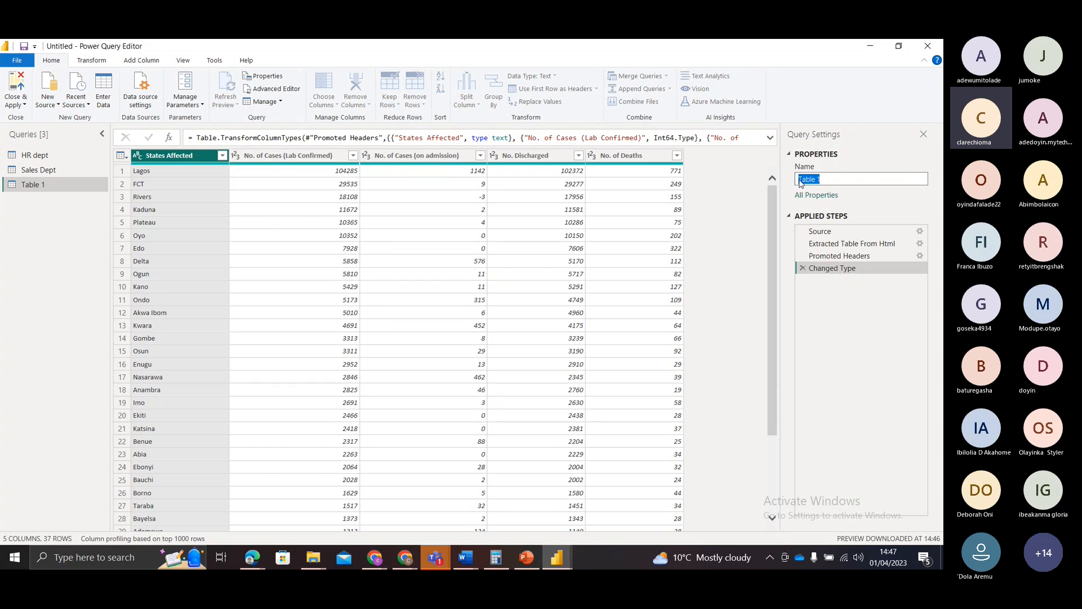
text(NCDC Datasa)
text(t)
key(BackSpace)
key(BackSpace)
text(et)
key(Return)
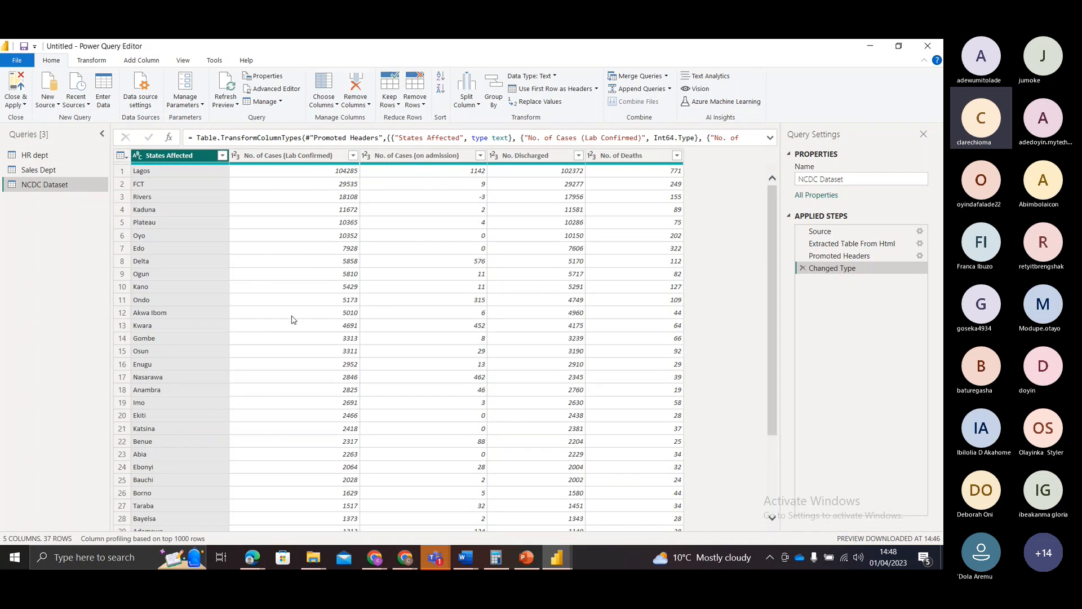
Step: Close Power Query with the changes applied, collapse the other tables, and check the fields of NCDC Dataset
click(10, 105)
click(31, 143)
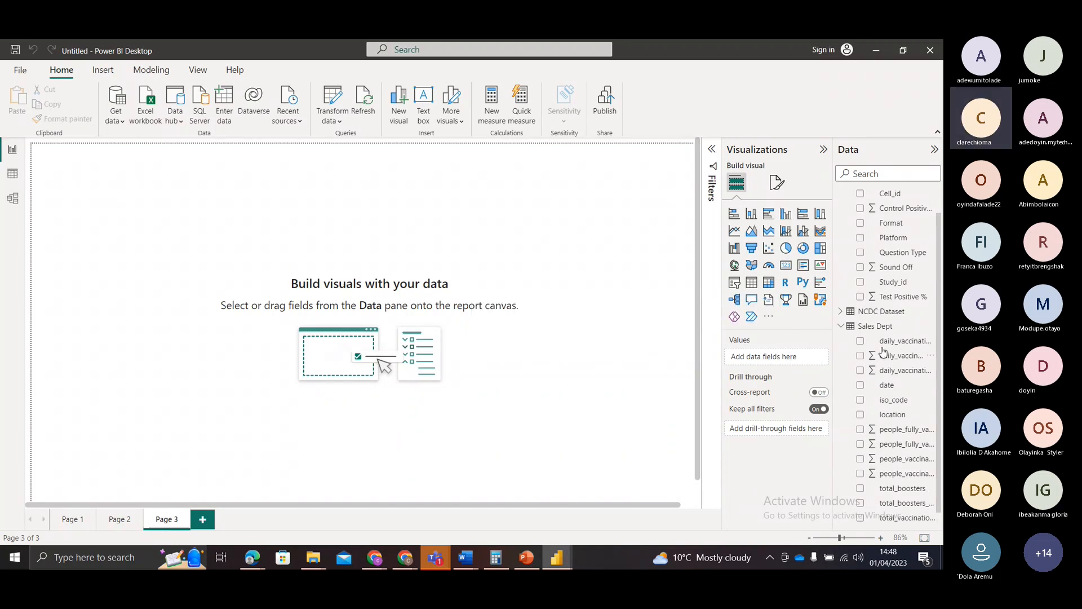
click(841, 326)
click(842, 196)
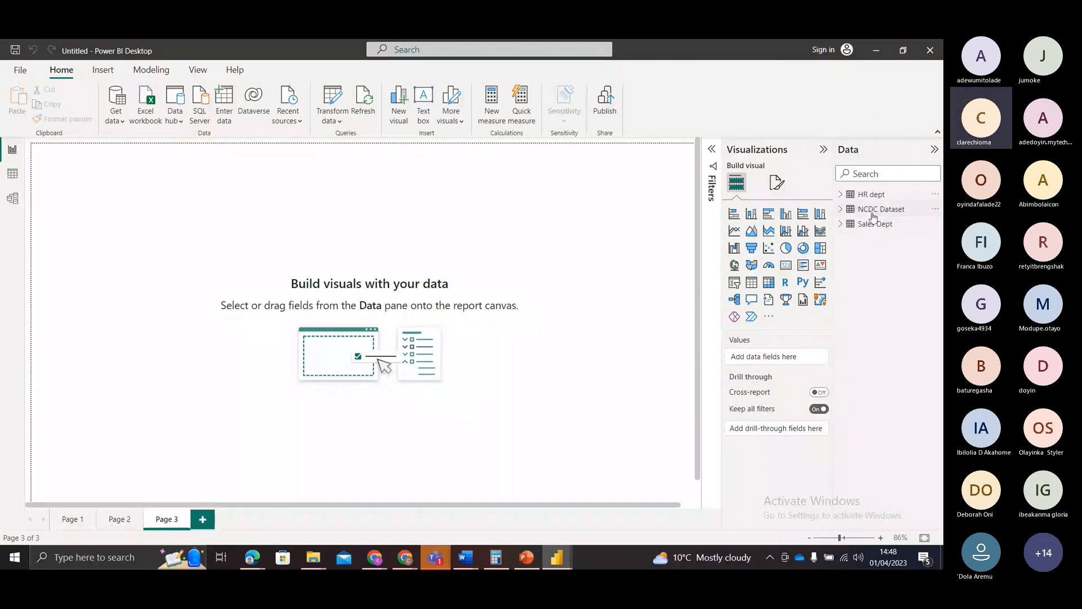
click(841, 211)
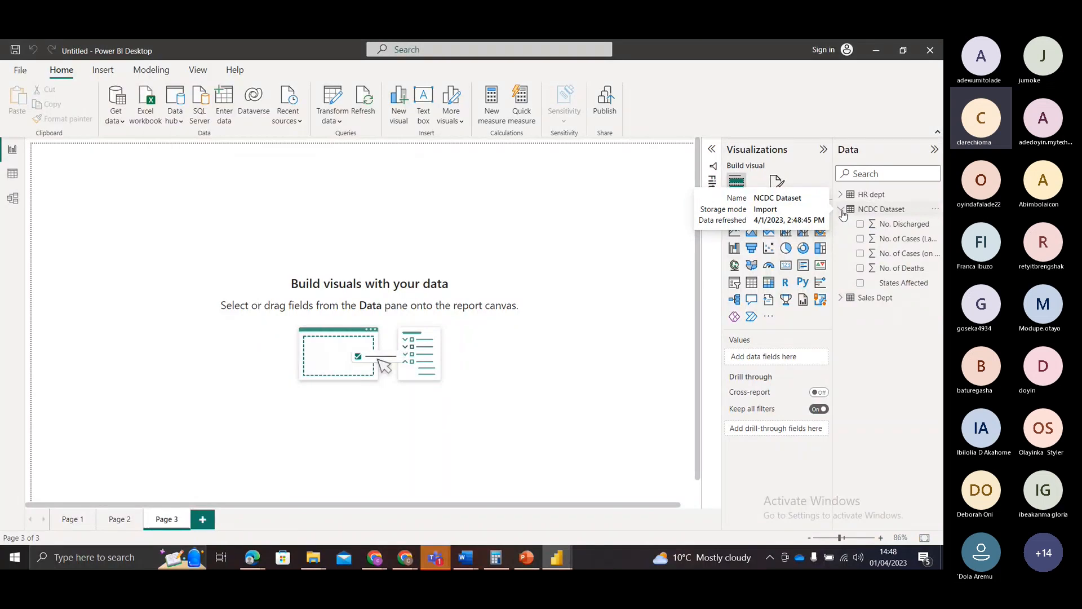
click(841, 210)
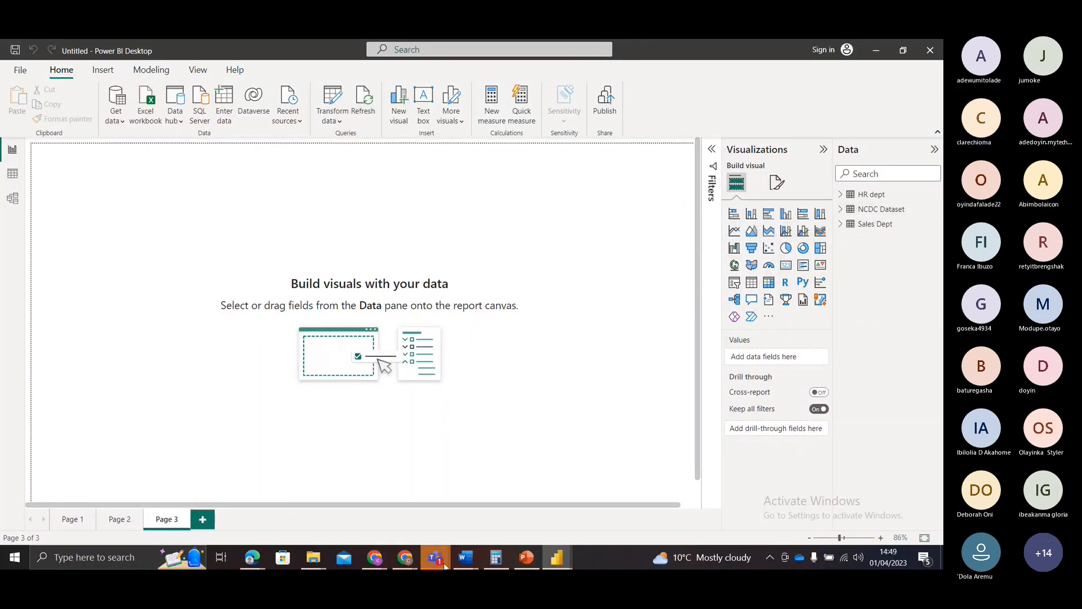
Step: Check the Teams meeting for raised hands, switch to PowerPoint, and show the Data Storage Modes slide
mouse_move(445, 566)
click(475, 482)
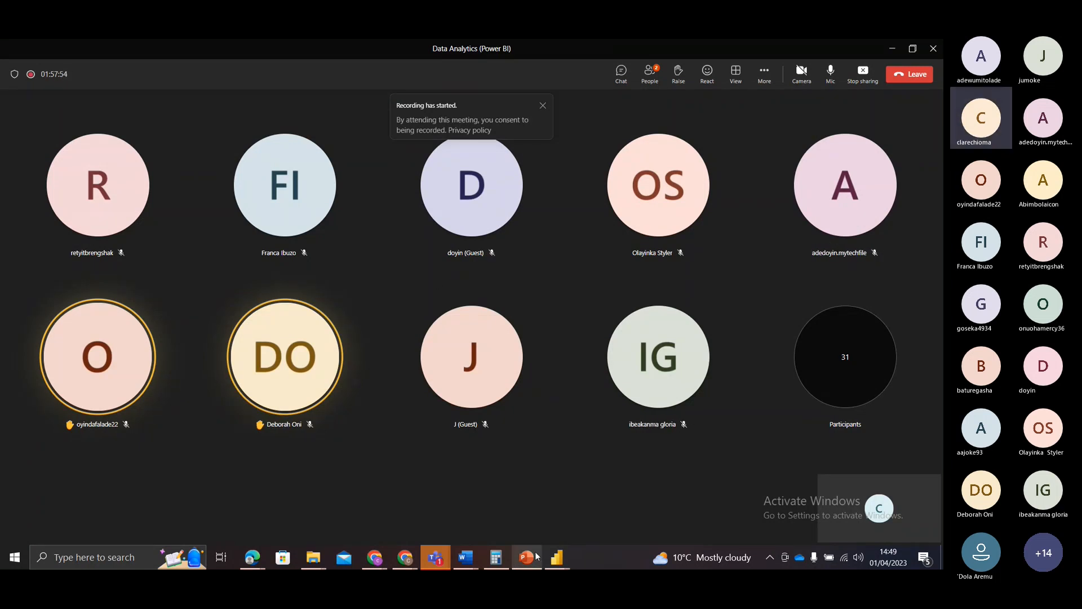
mouse_move(534, 558)
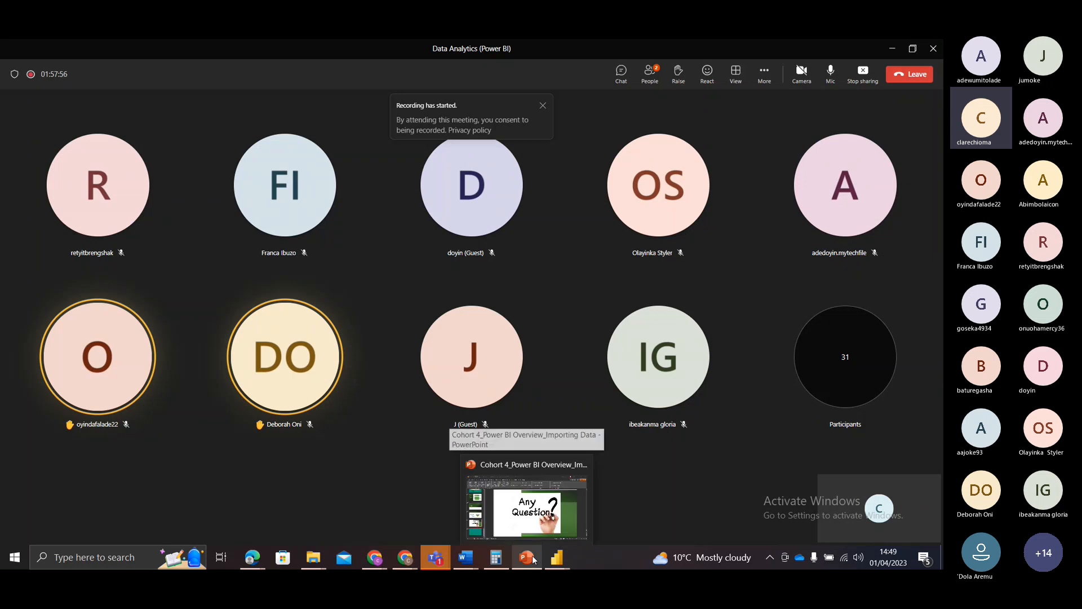
click(535, 531)
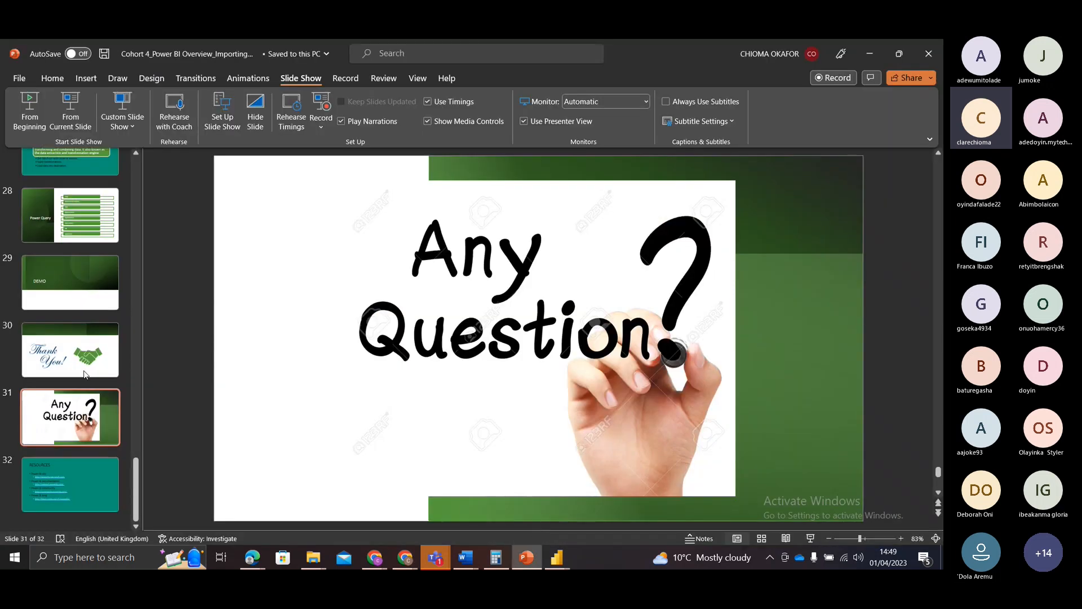
scroll(85, 372, up, 3)
click(48, 240)
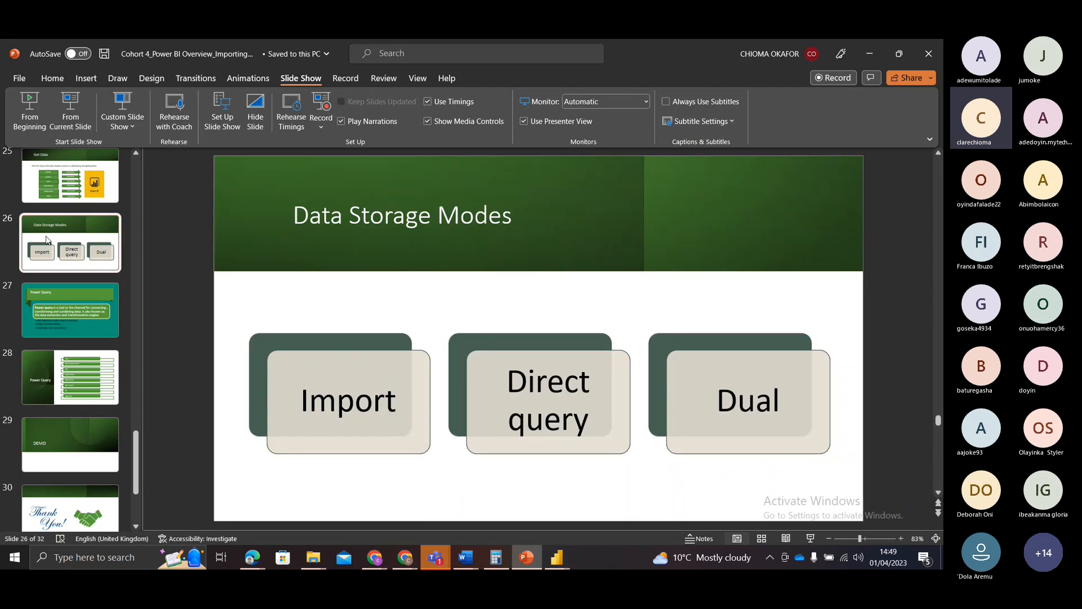